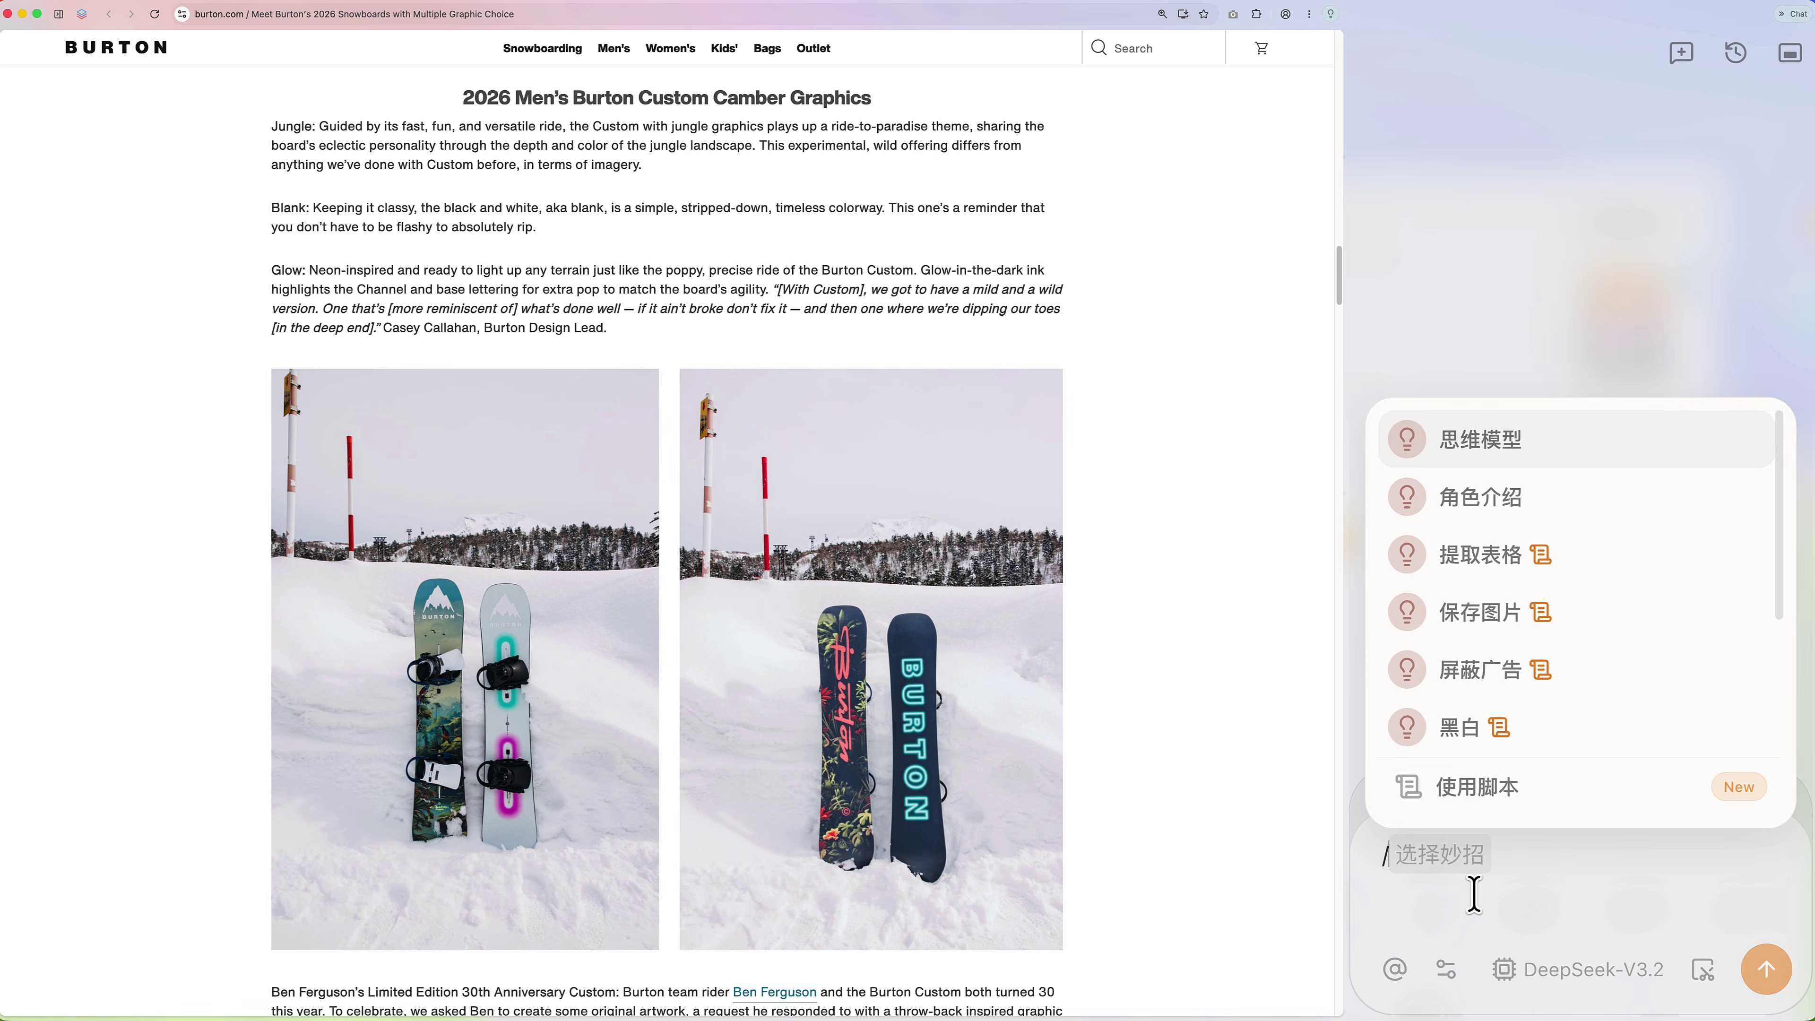
- Choose the 保存图片 saved skill for the open Burton snowboard page
left_click(1636, 633)
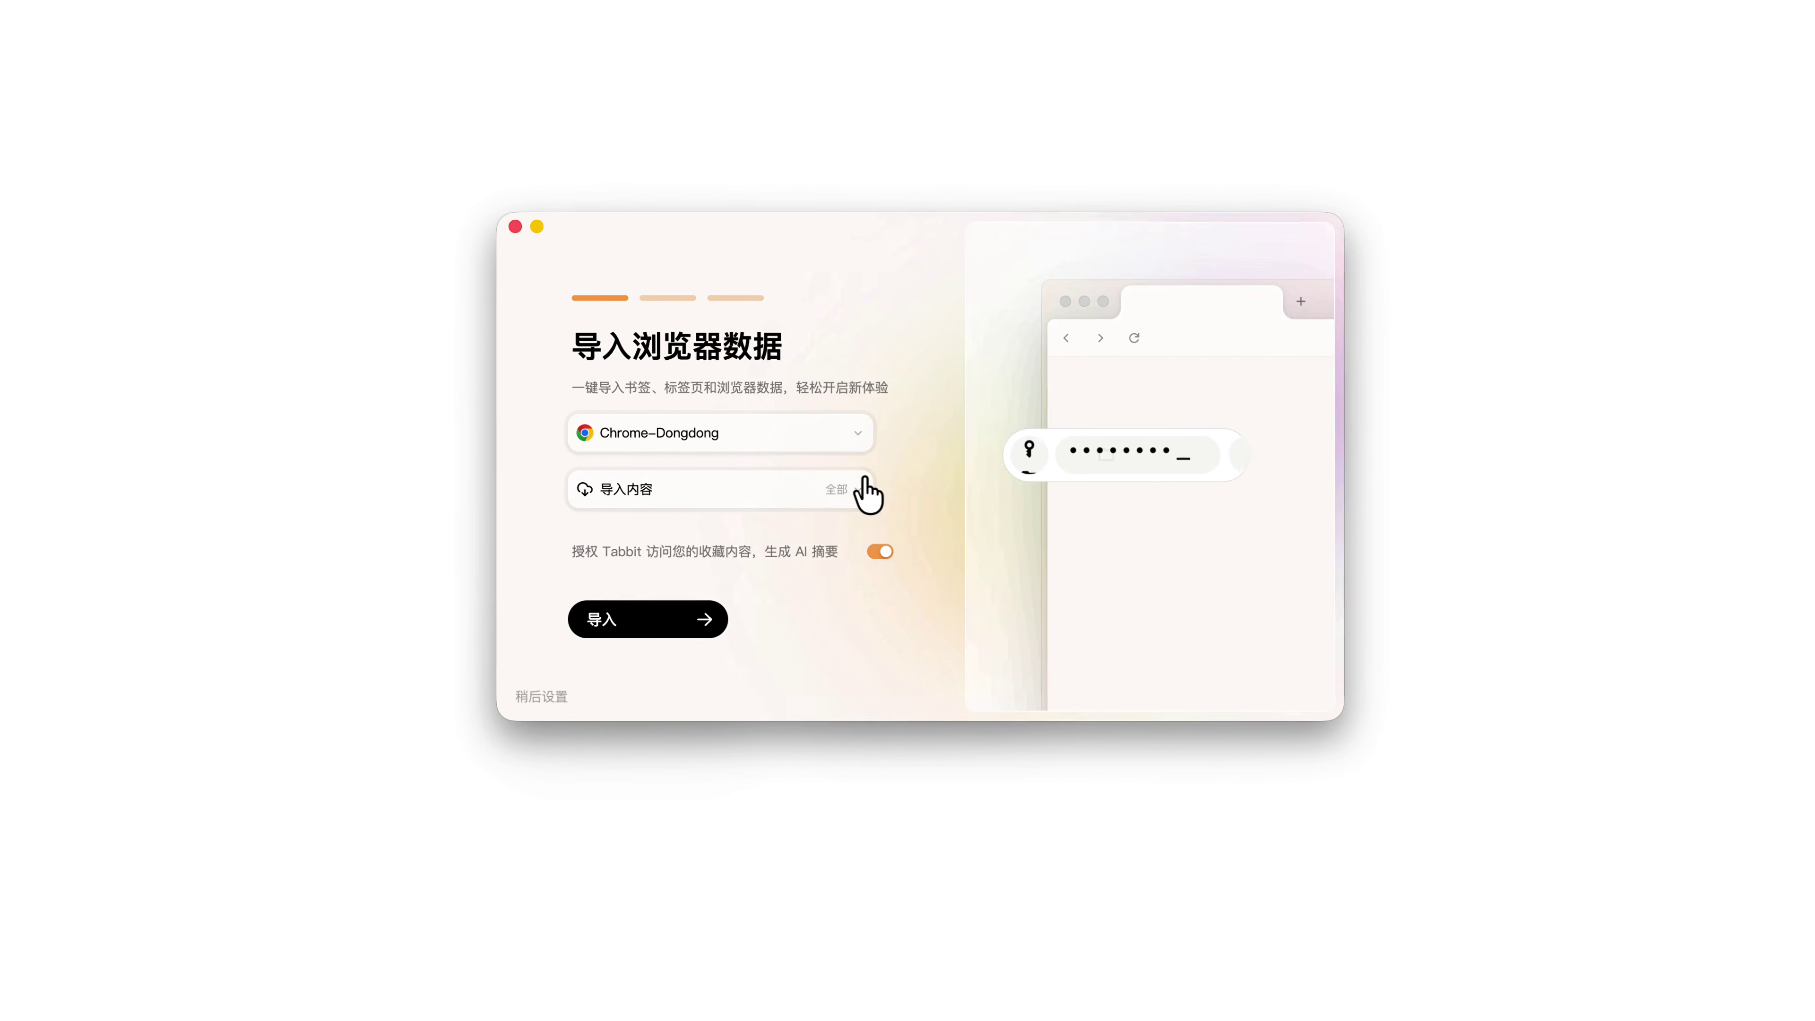
- Confirm all browser data categories, from bookmarks to extensions, for import from the Chrome profile
left_click(856, 489)
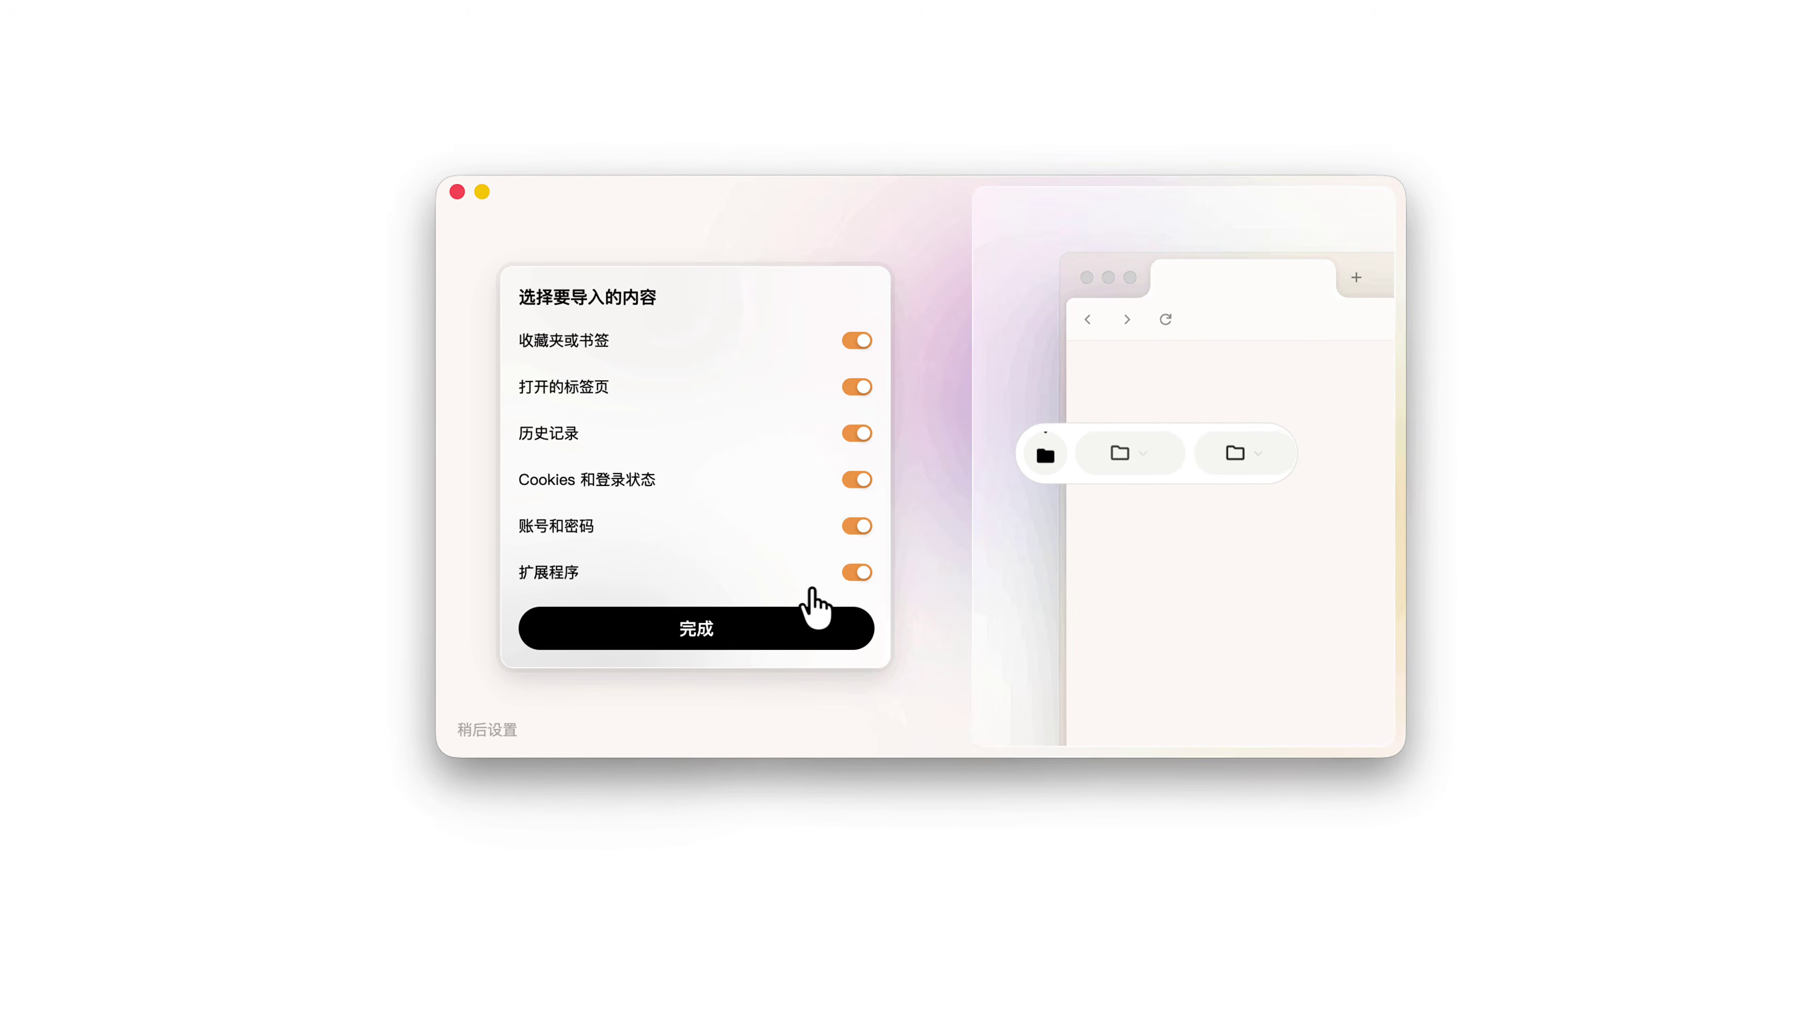
left_click(797, 640)
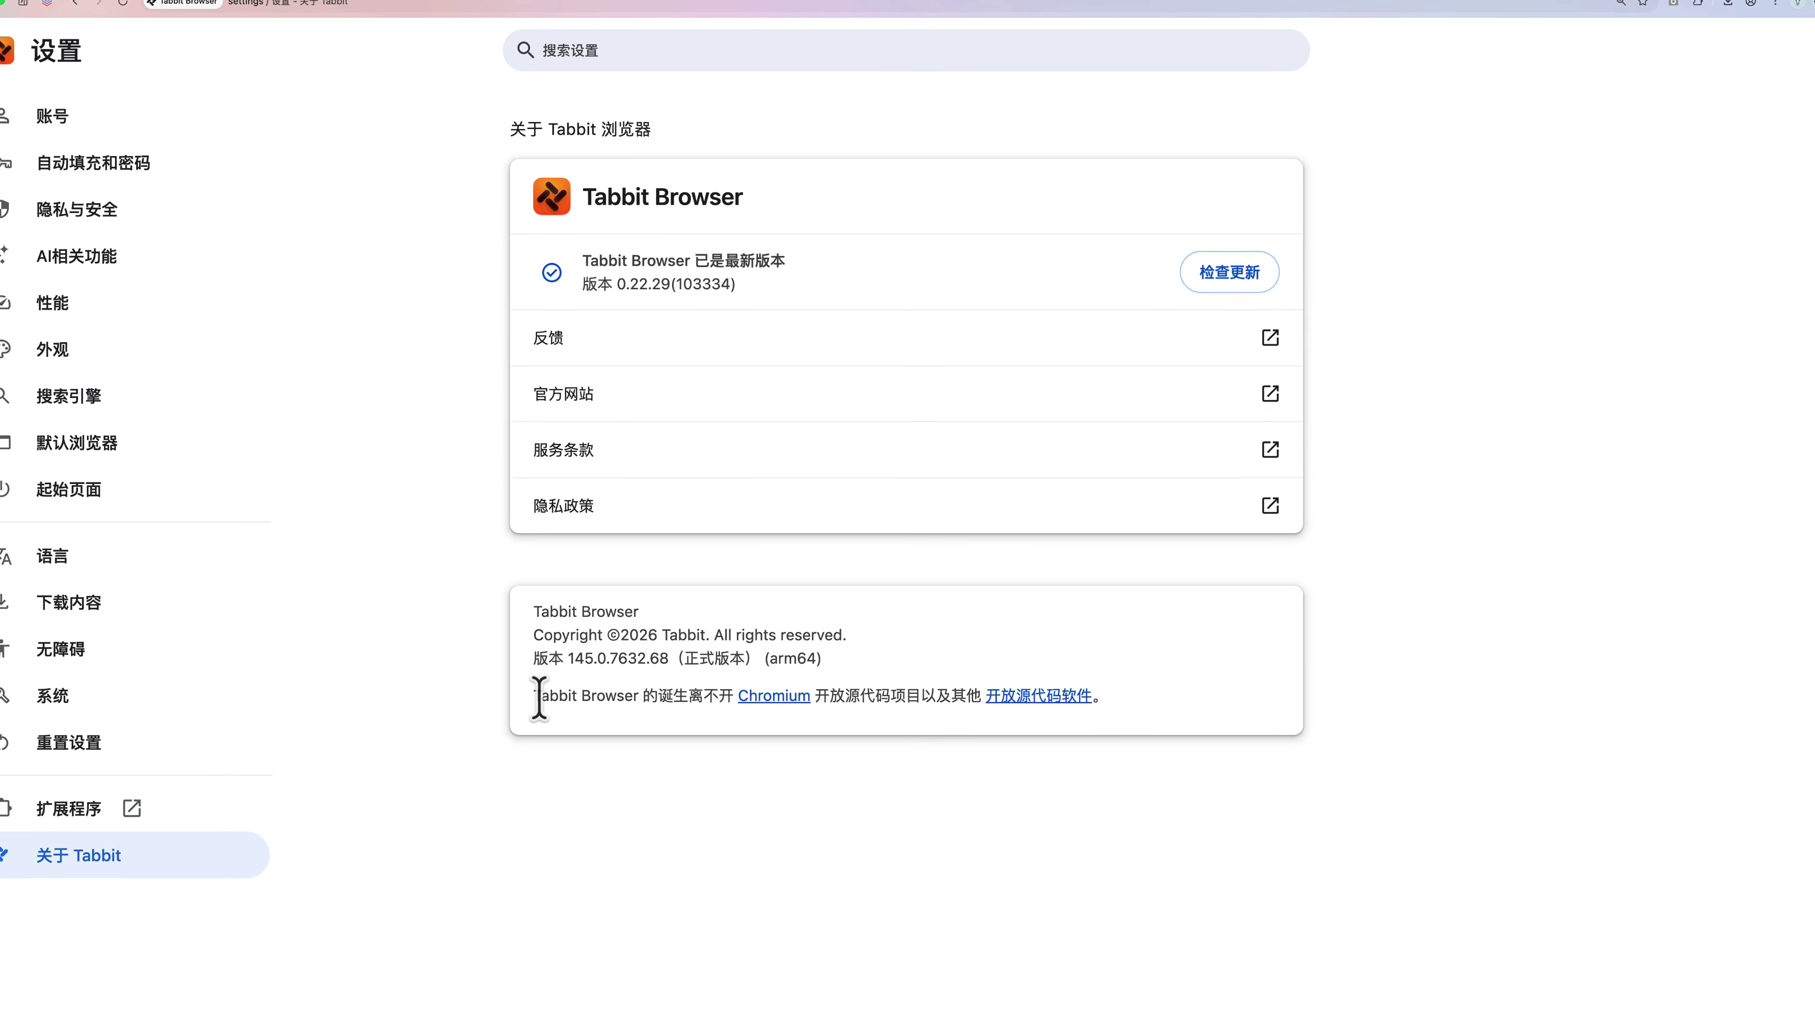
- Highlight the sentence on the About page crediting Chromium and other open-source software
left_click_drag(538, 697, 1107, 697)
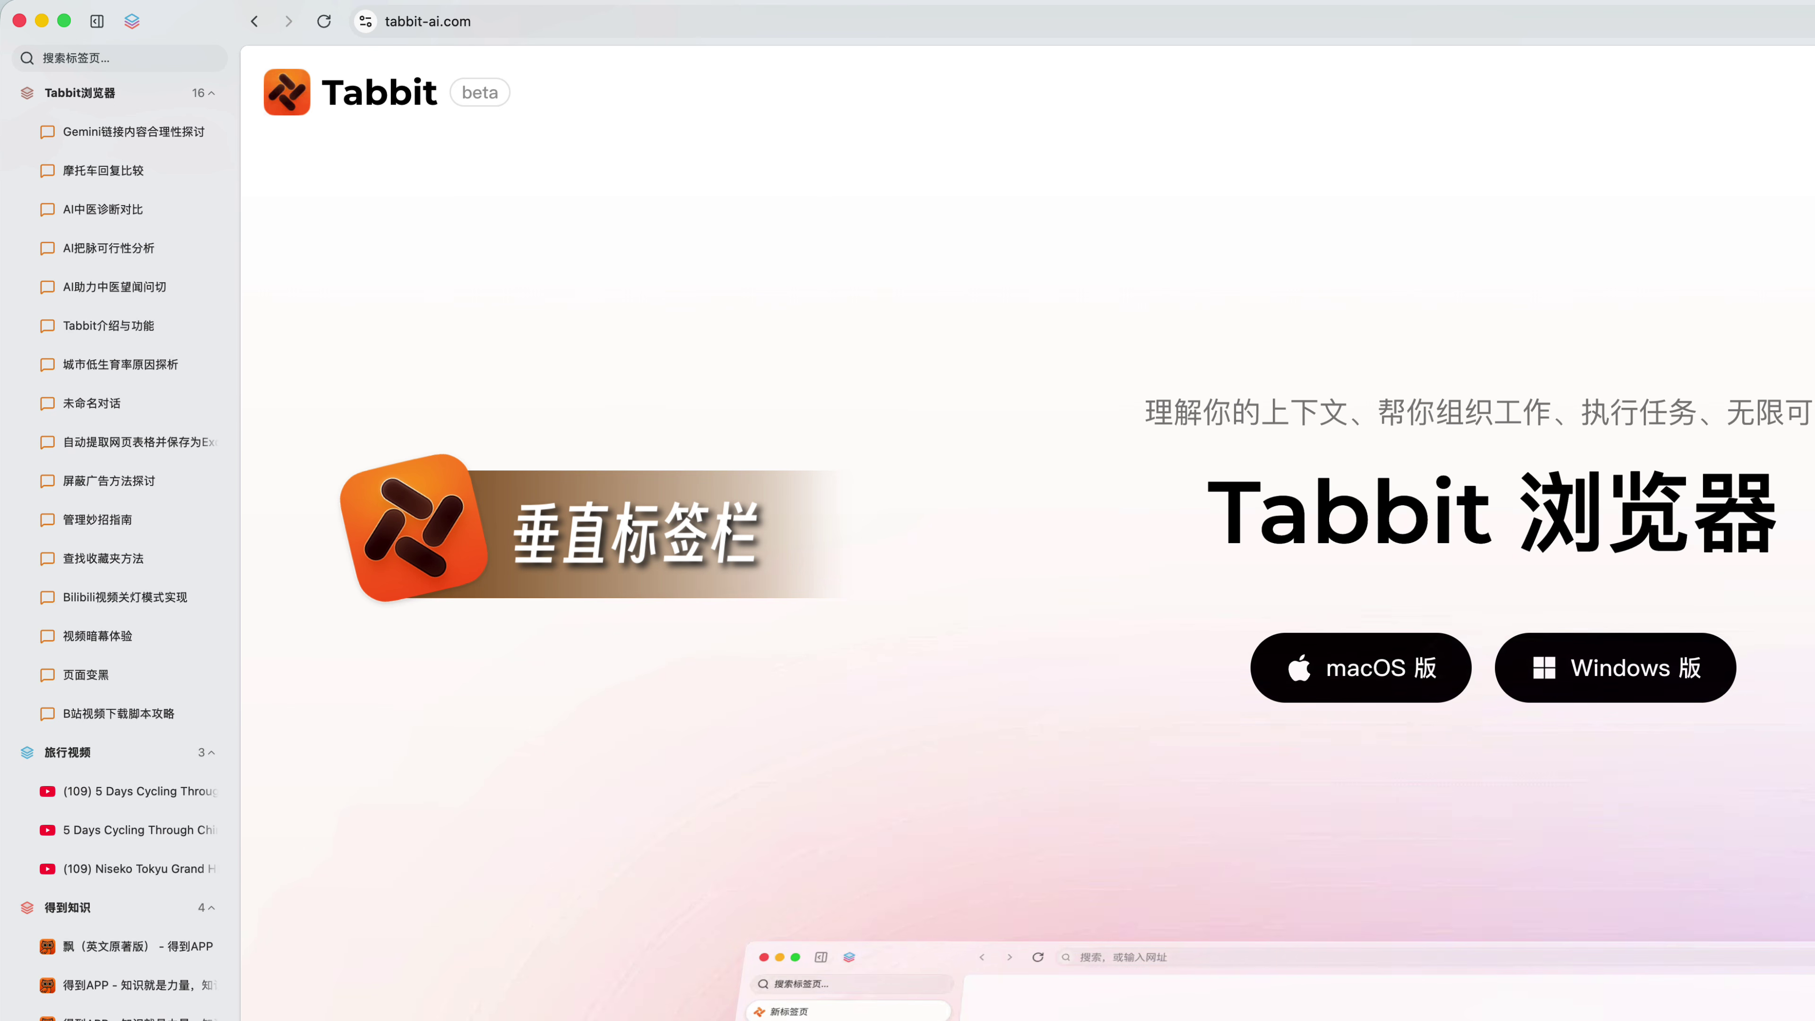
- Switch the vertical tab list to a horizontal tab bar and change the chat panel's display mode
left_click(96, 21)
left_click(131, 21)
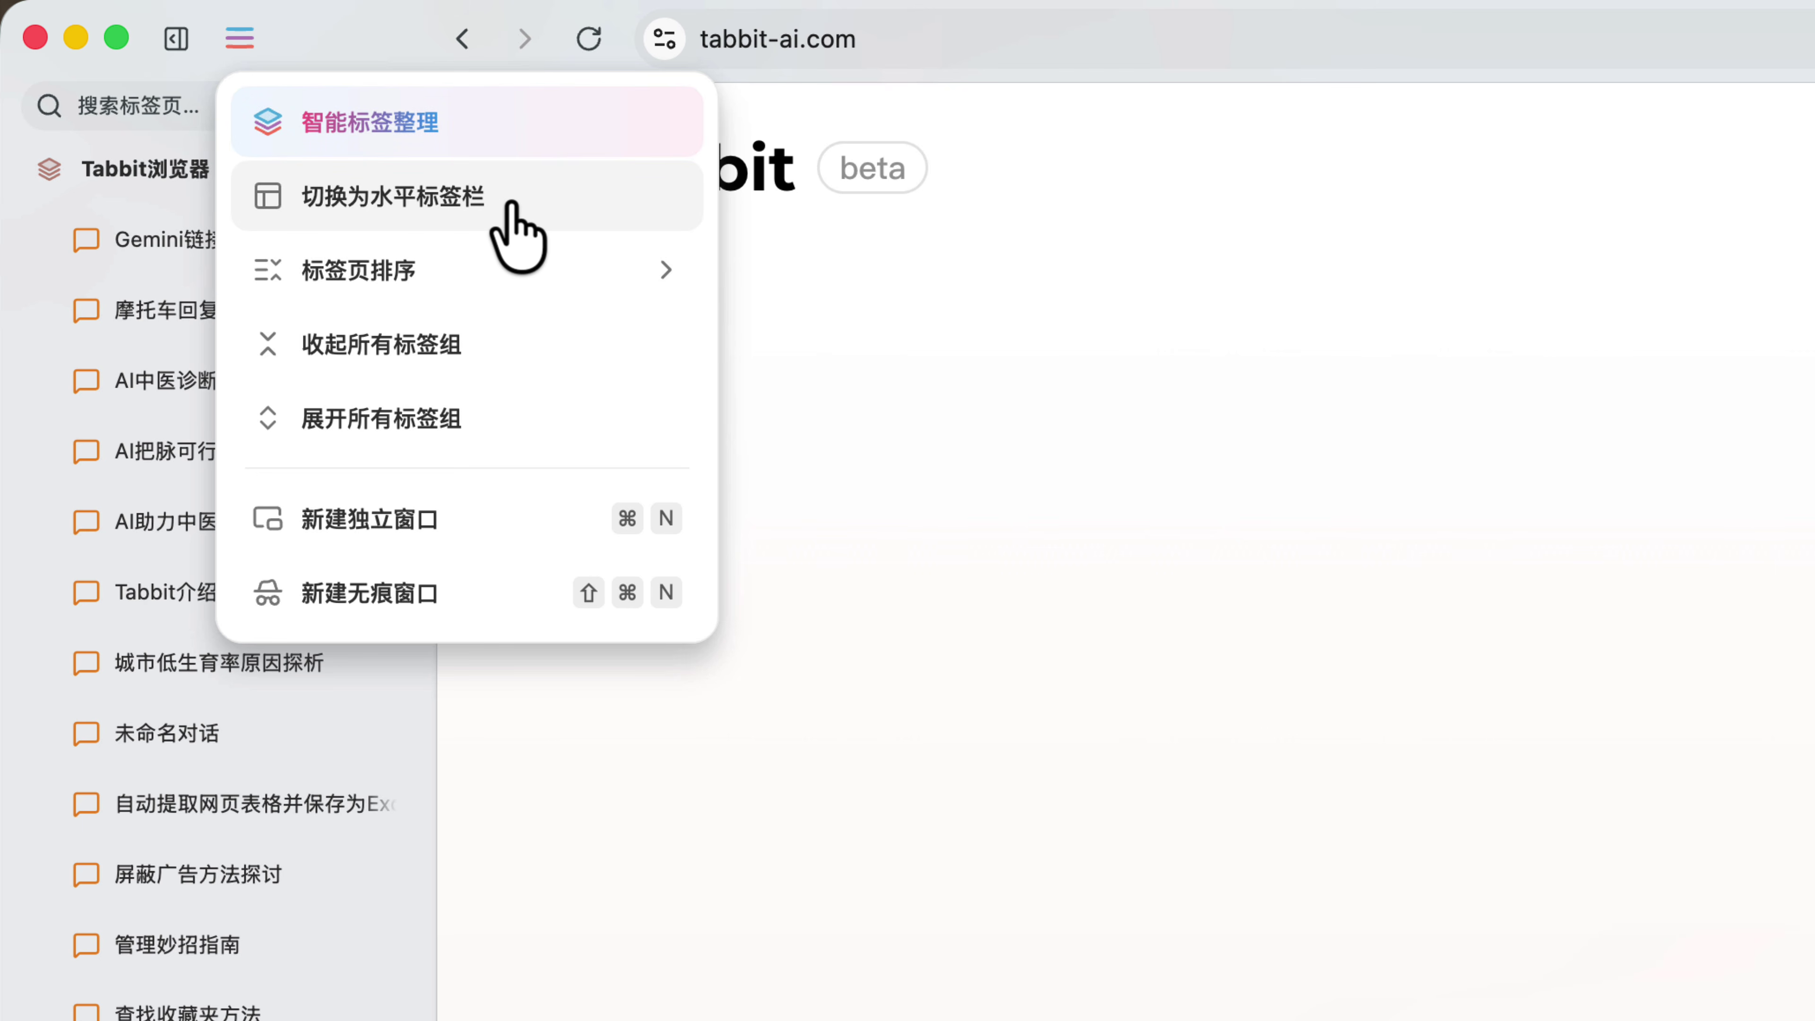
left_click(505, 204)
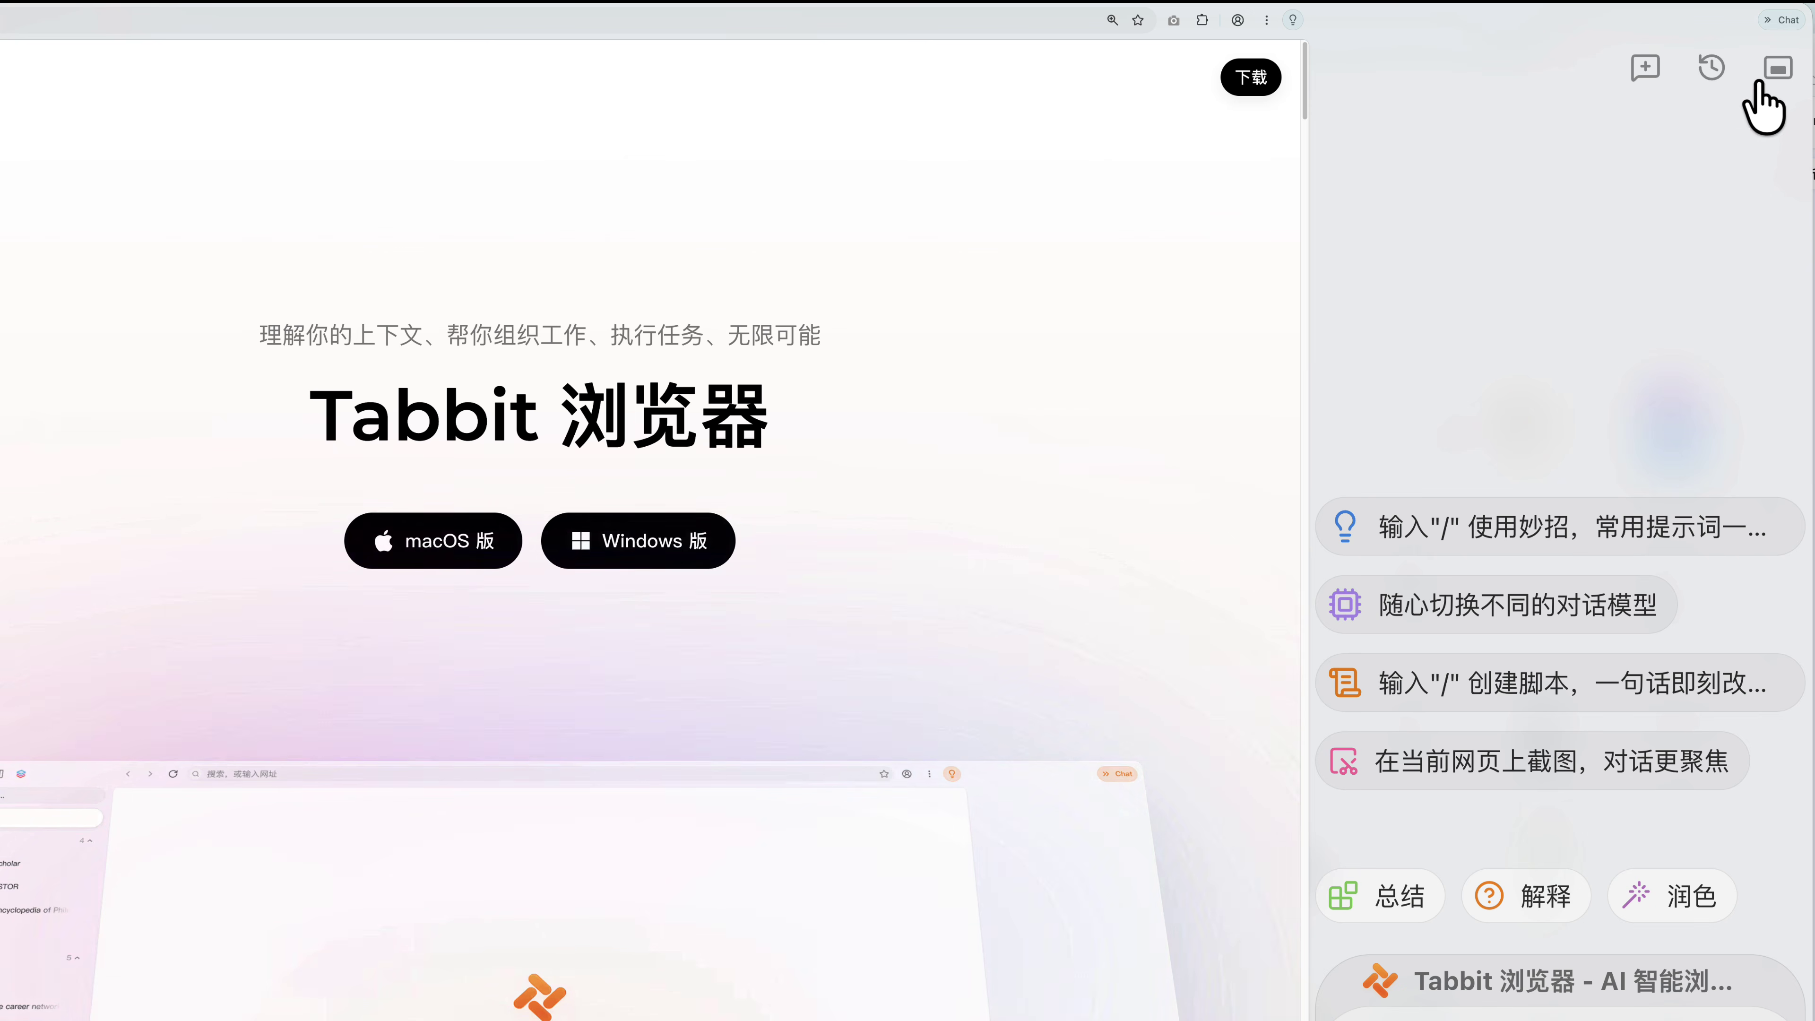
left_click(1763, 77)
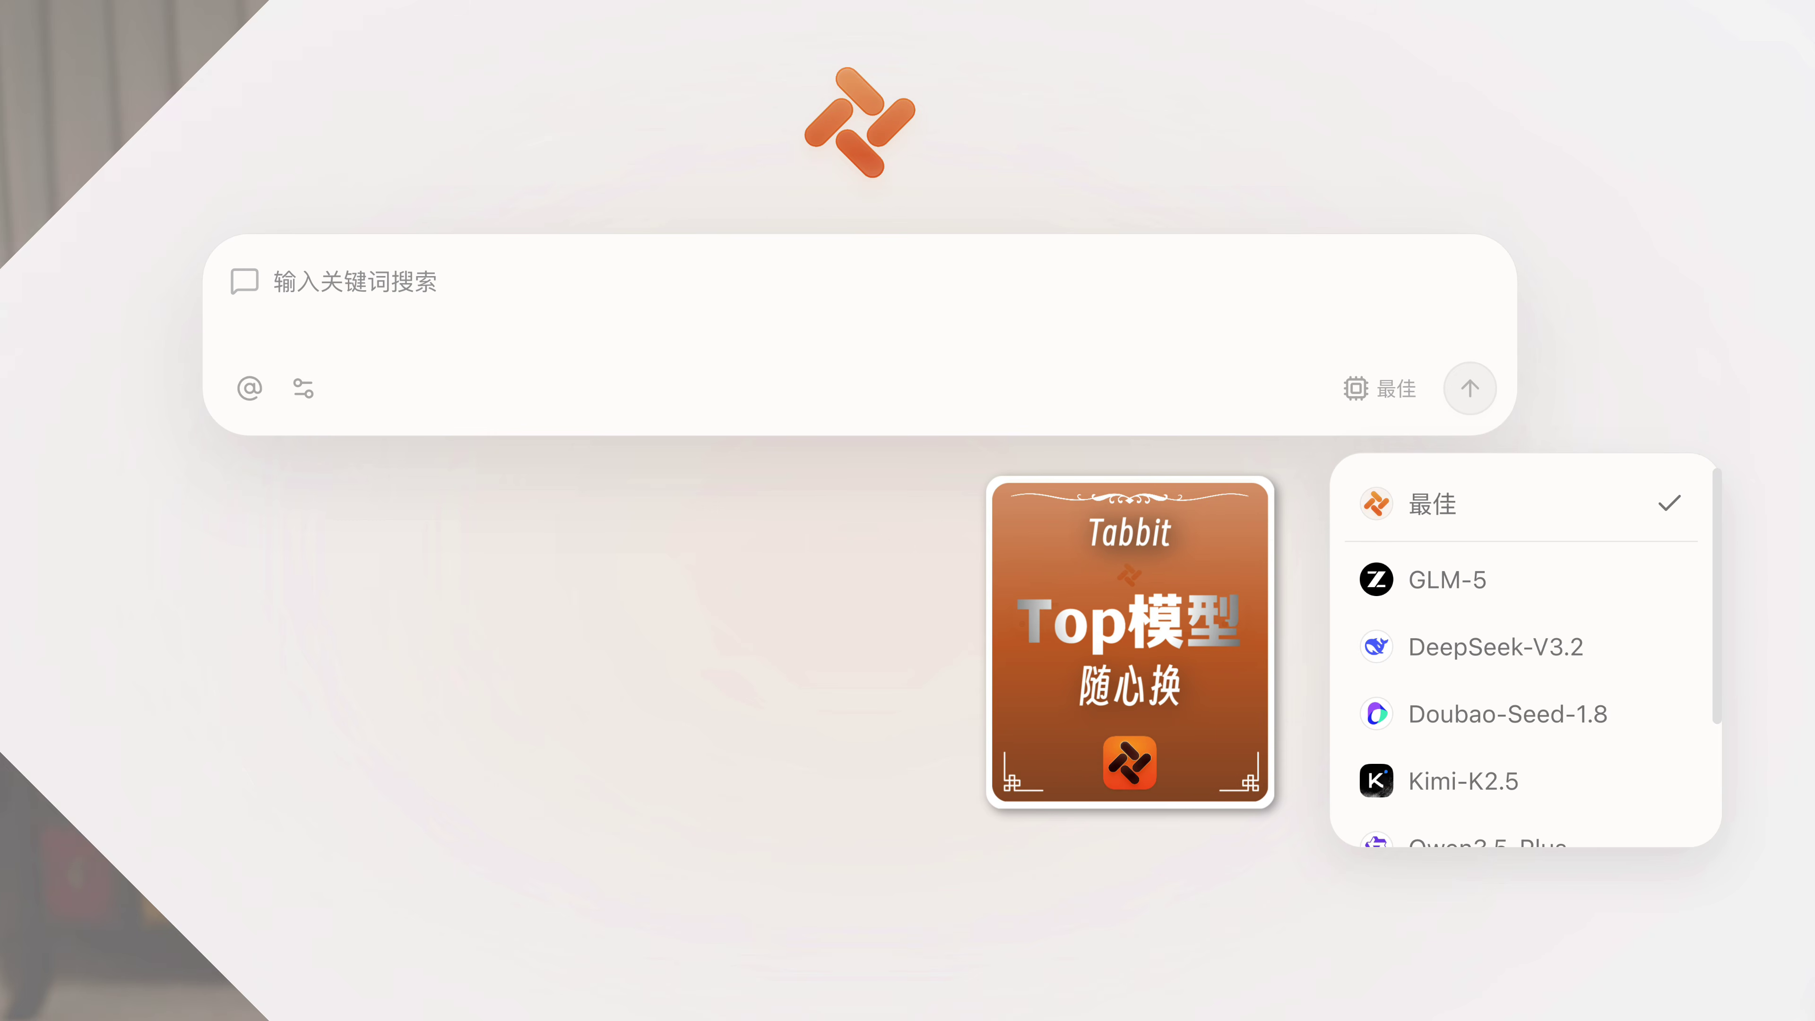
- Browse the list of chat models available for the new-tab prompt box
scroll(1536, 650, "down", 3)
scroll(1536, 650, "up", 2)
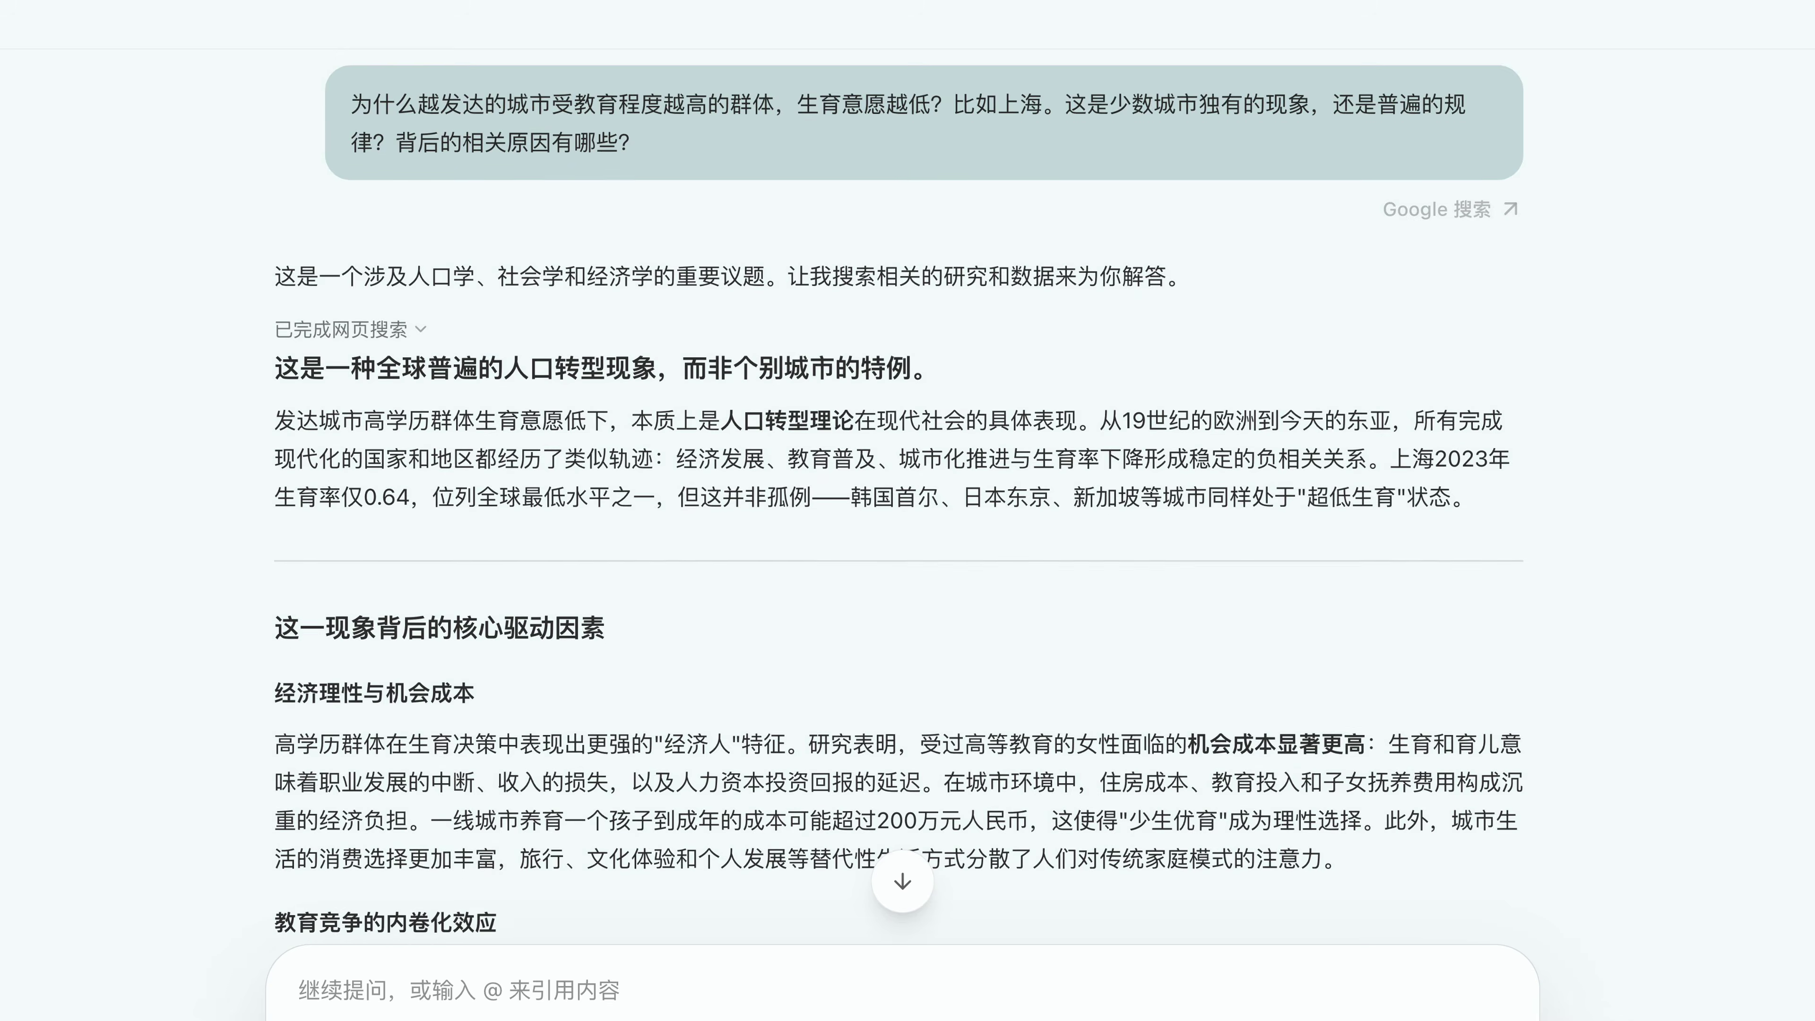
- Compare the AI answers on low fertility in developed cities with Google's results, and check the configured search engines
scroll(898, 501, "down", 10)
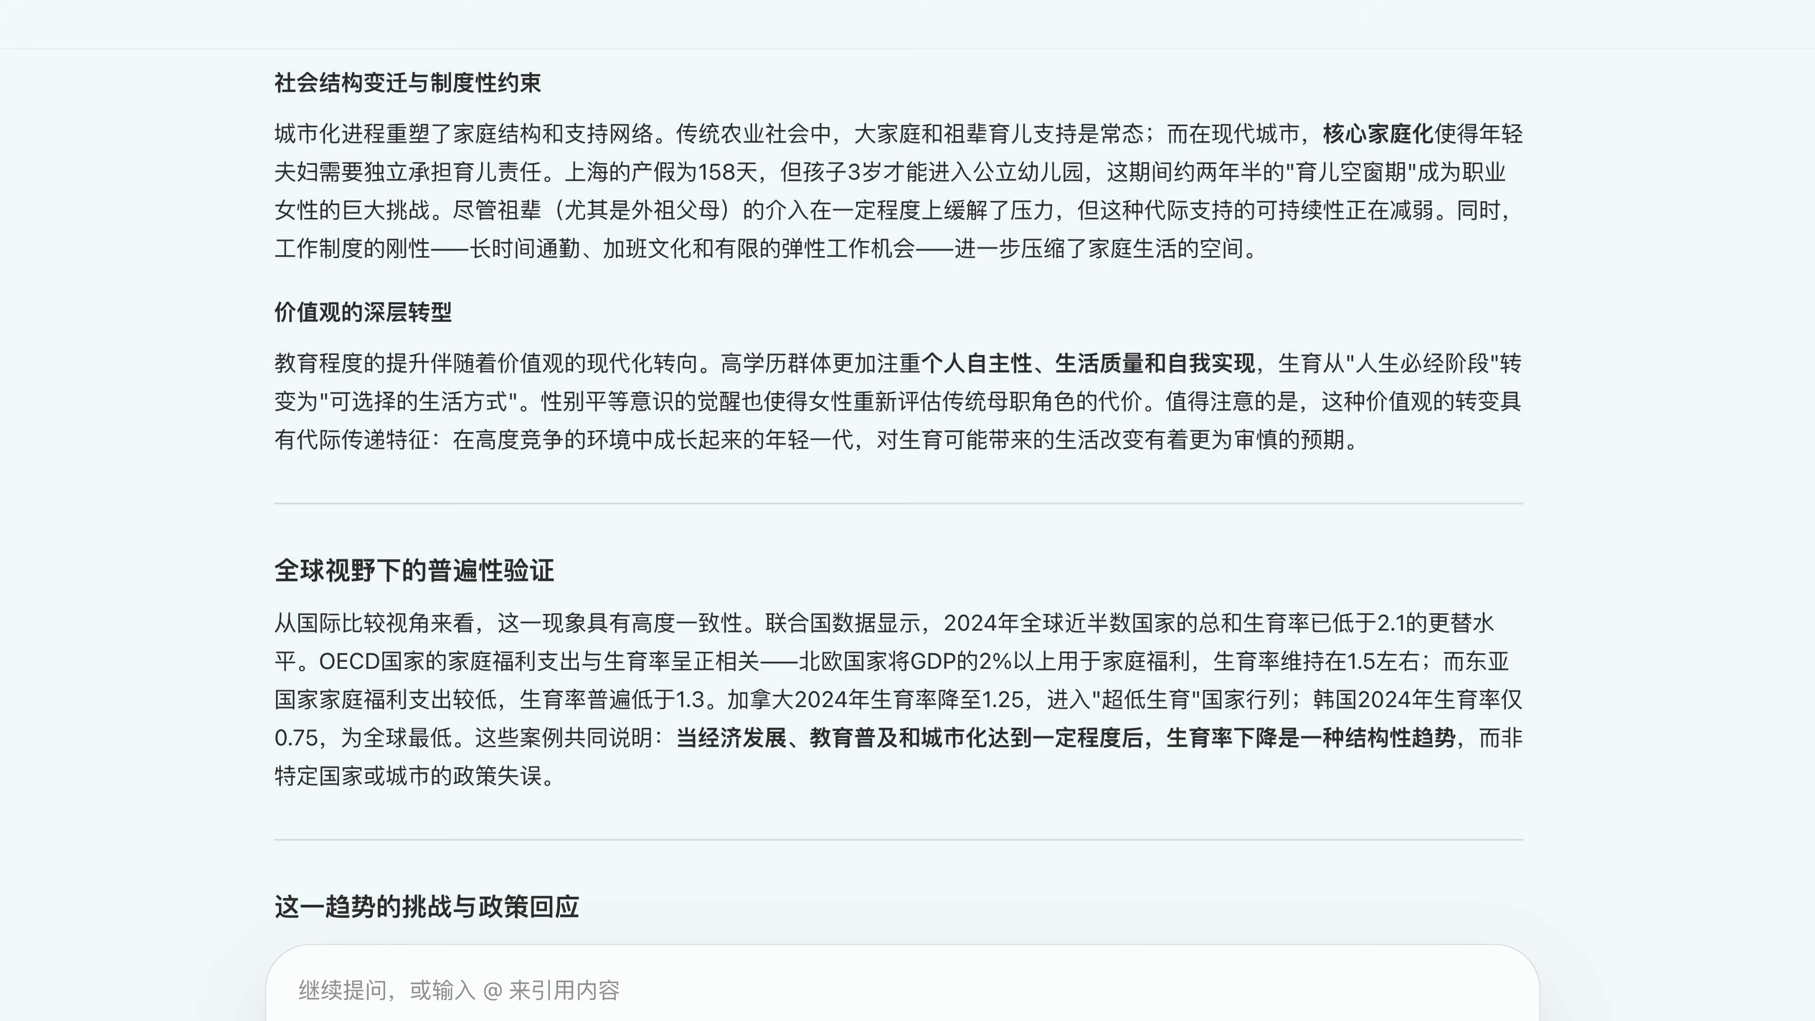
scroll(1441, 268, "up", 15)
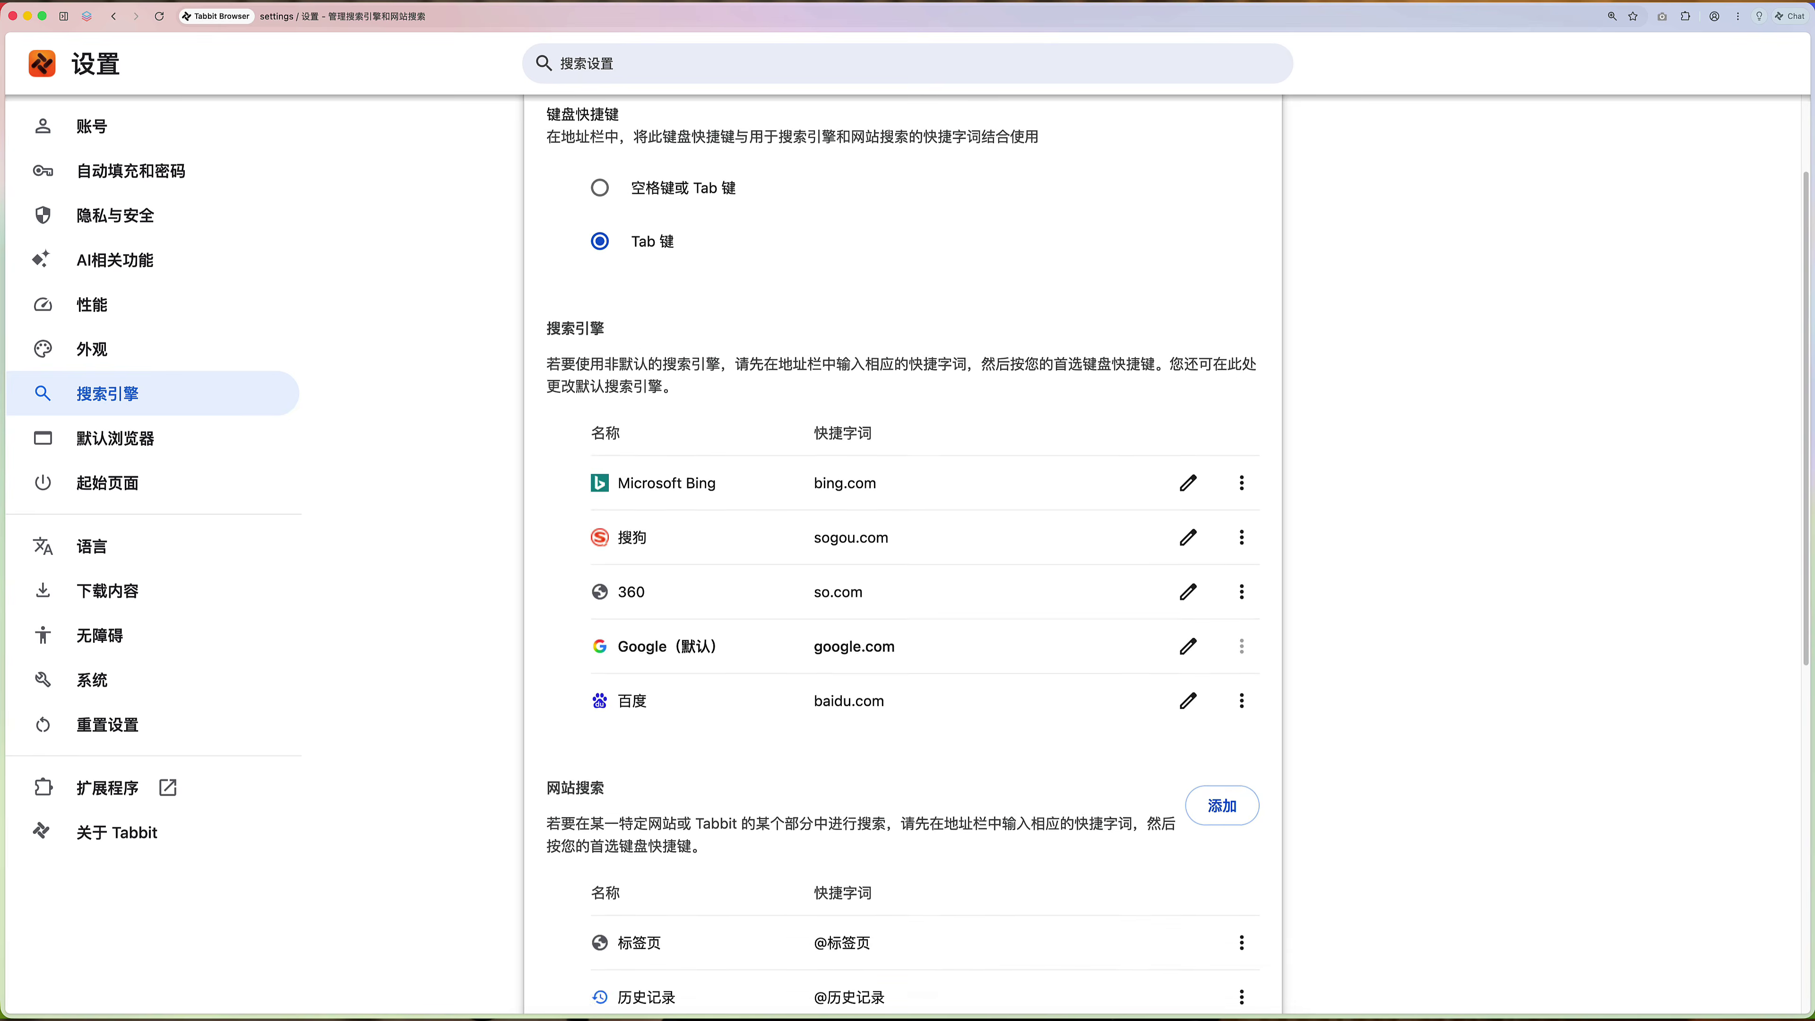
scroll(898, 500, "down", 3)
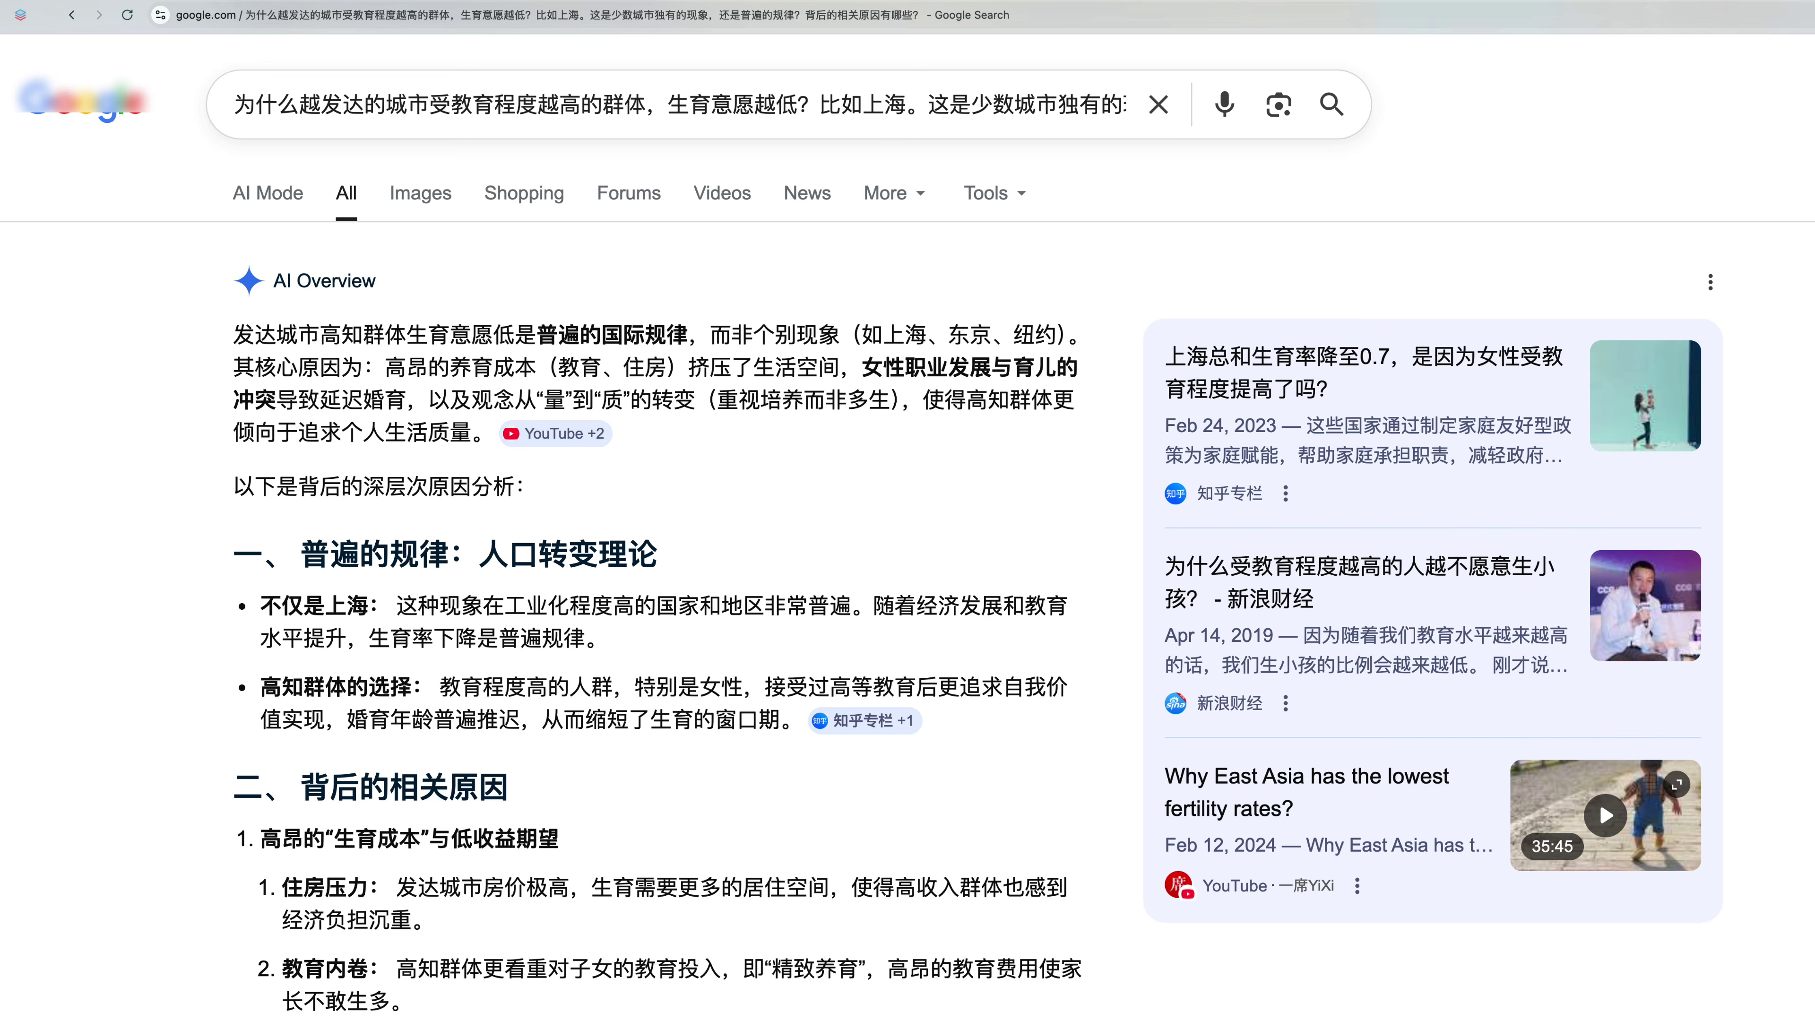
scroll(978, 572, "down", 10)
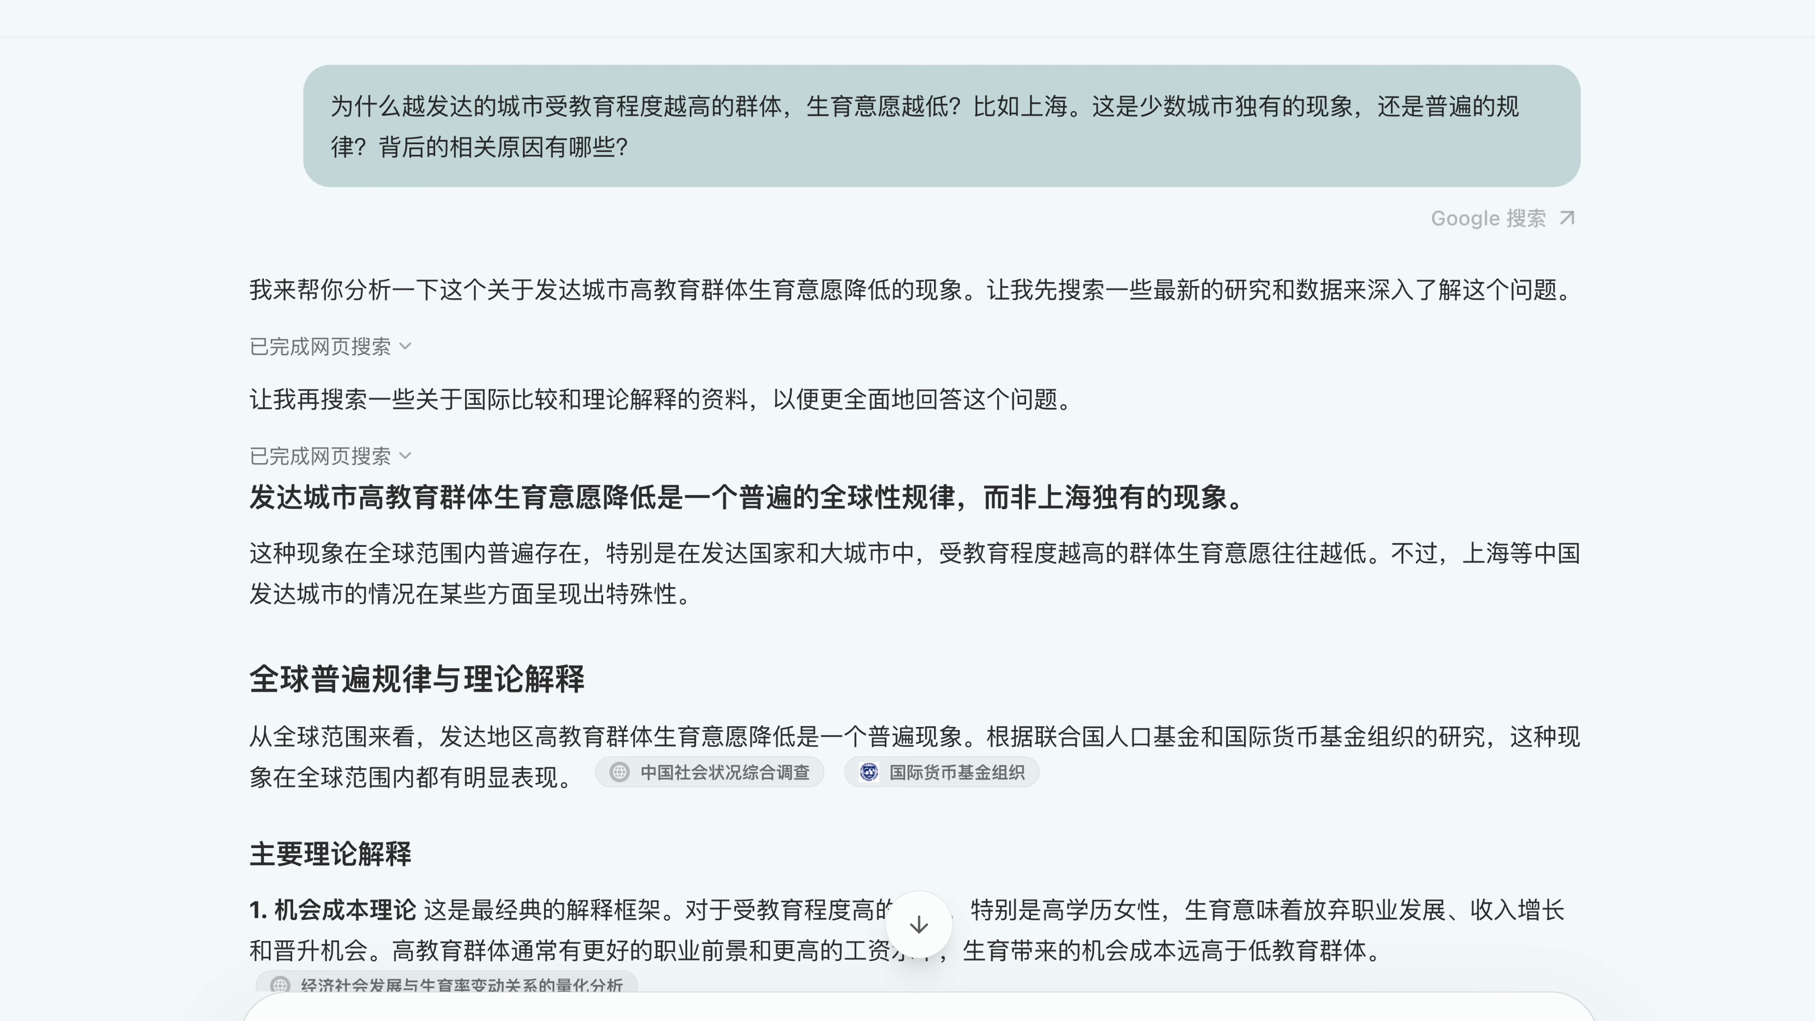
scroll(916, 514, "down", 10)
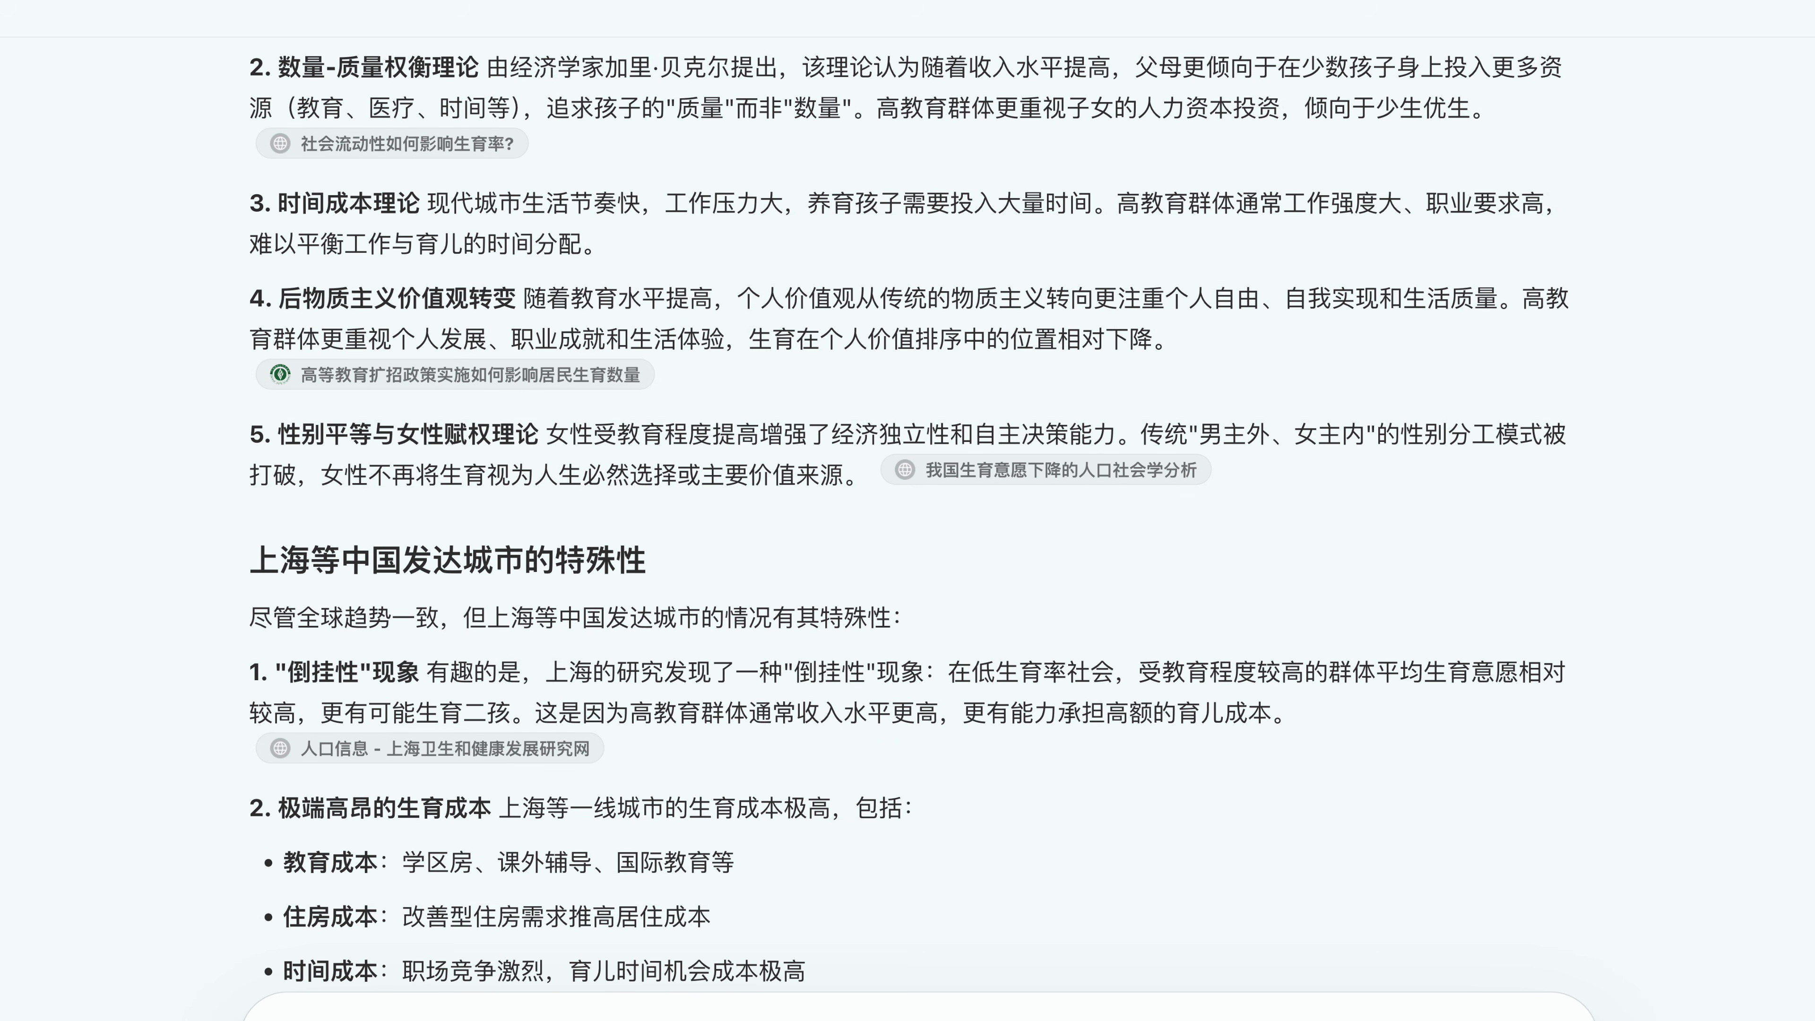
scroll(909, 516, "down", 7)
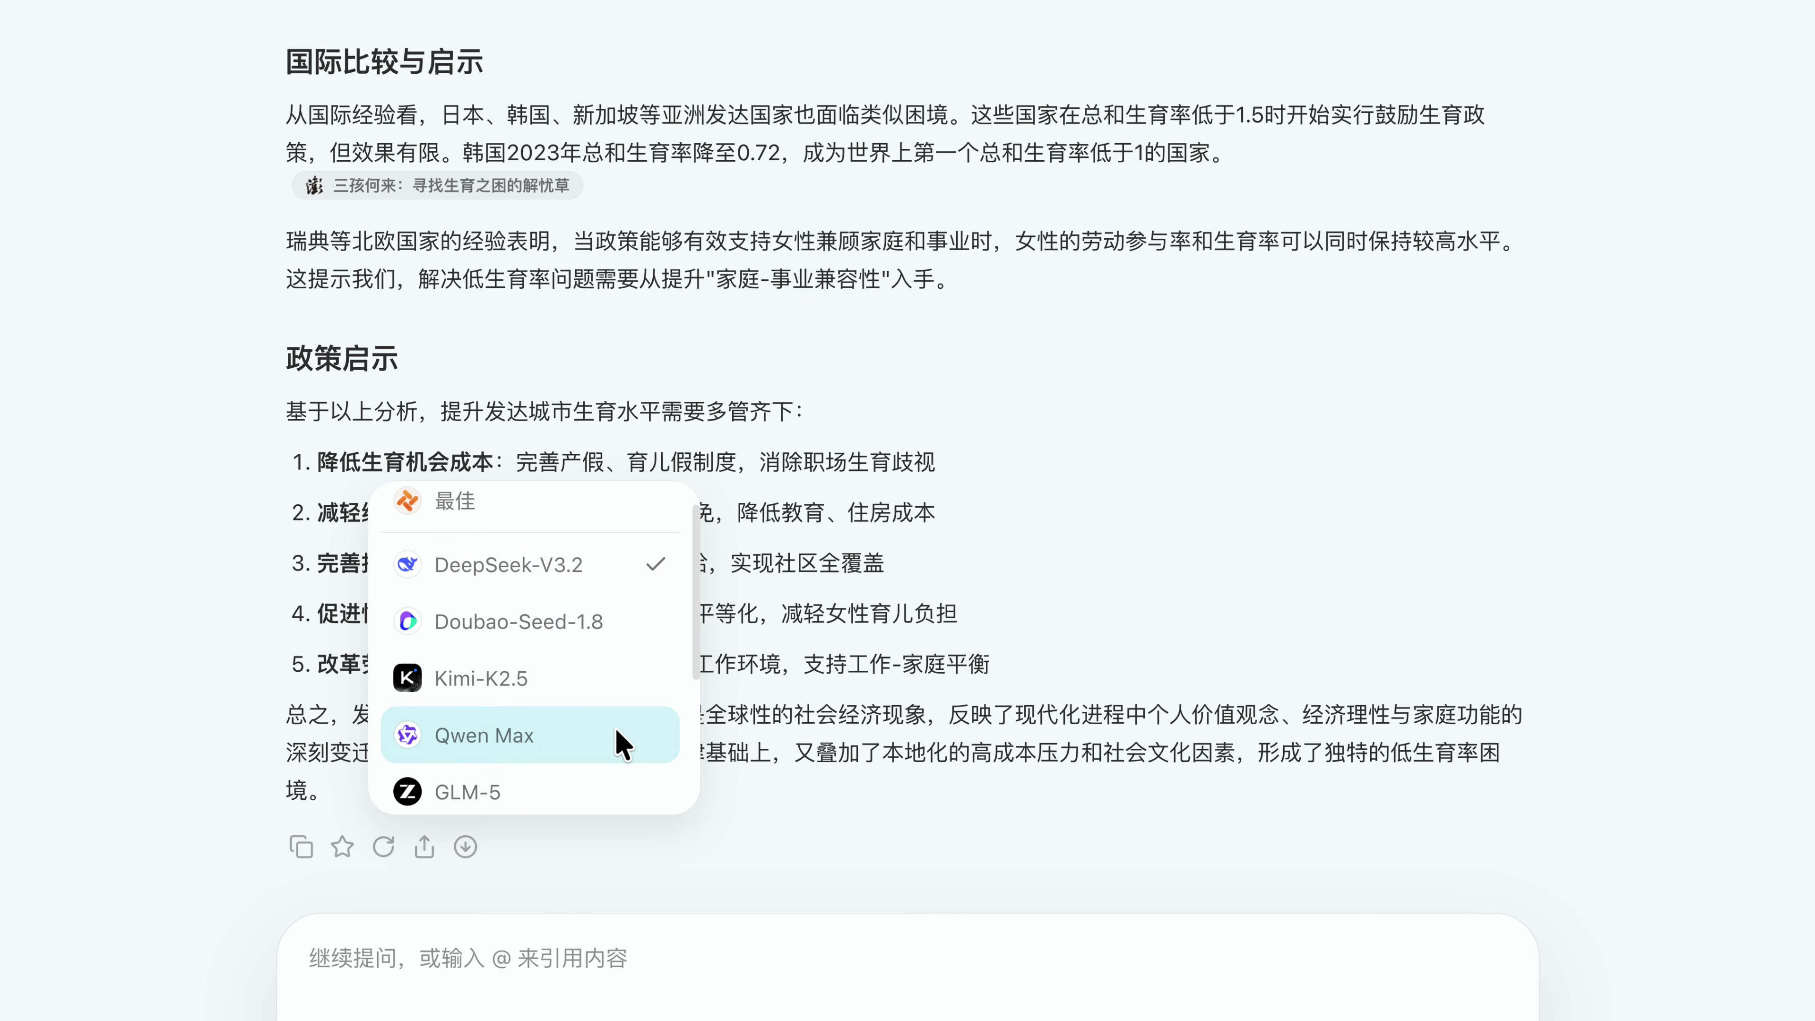
- Regenerate the fertility answer with the Qwen Max model
left_click(621, 736)
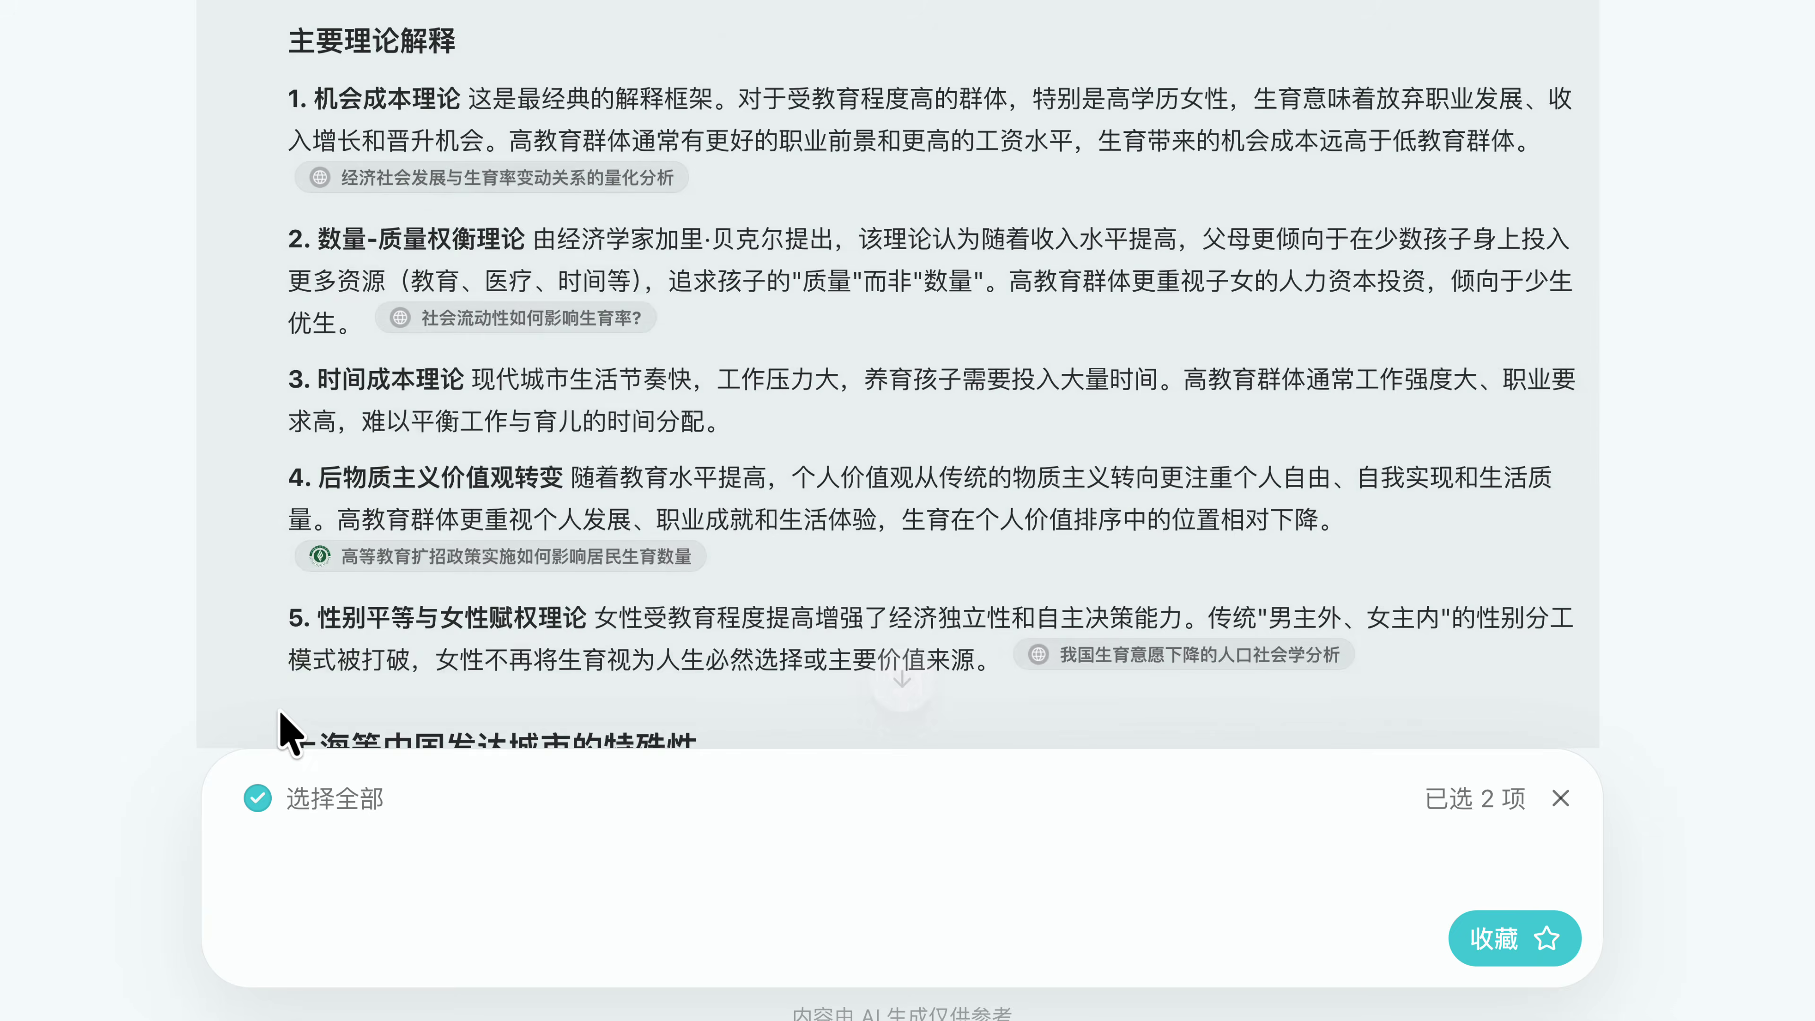
- Look over the question and answer selected for saving to favourites
scroll(284, 843, "up", 8)
left_click_drag(213, 158, 774, 627)
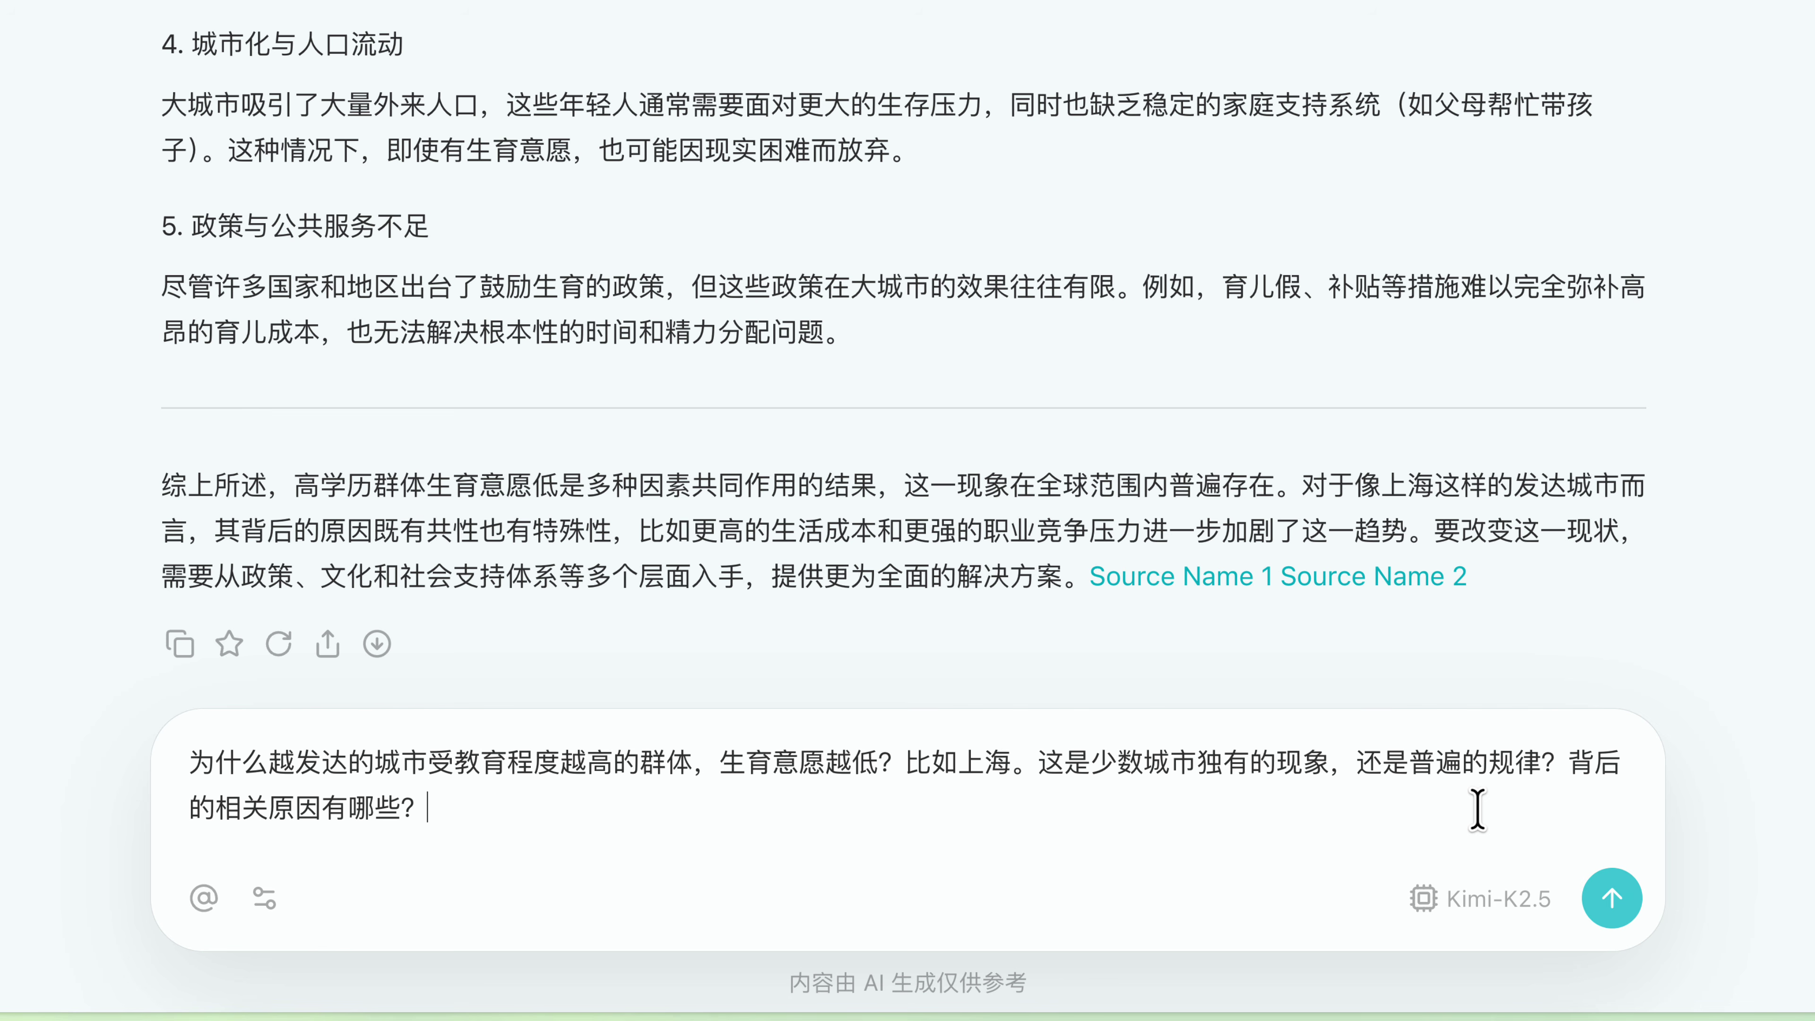
- Open the chat model choices for the re-entered question about fertility in developed cities
left_click(1493, 898)
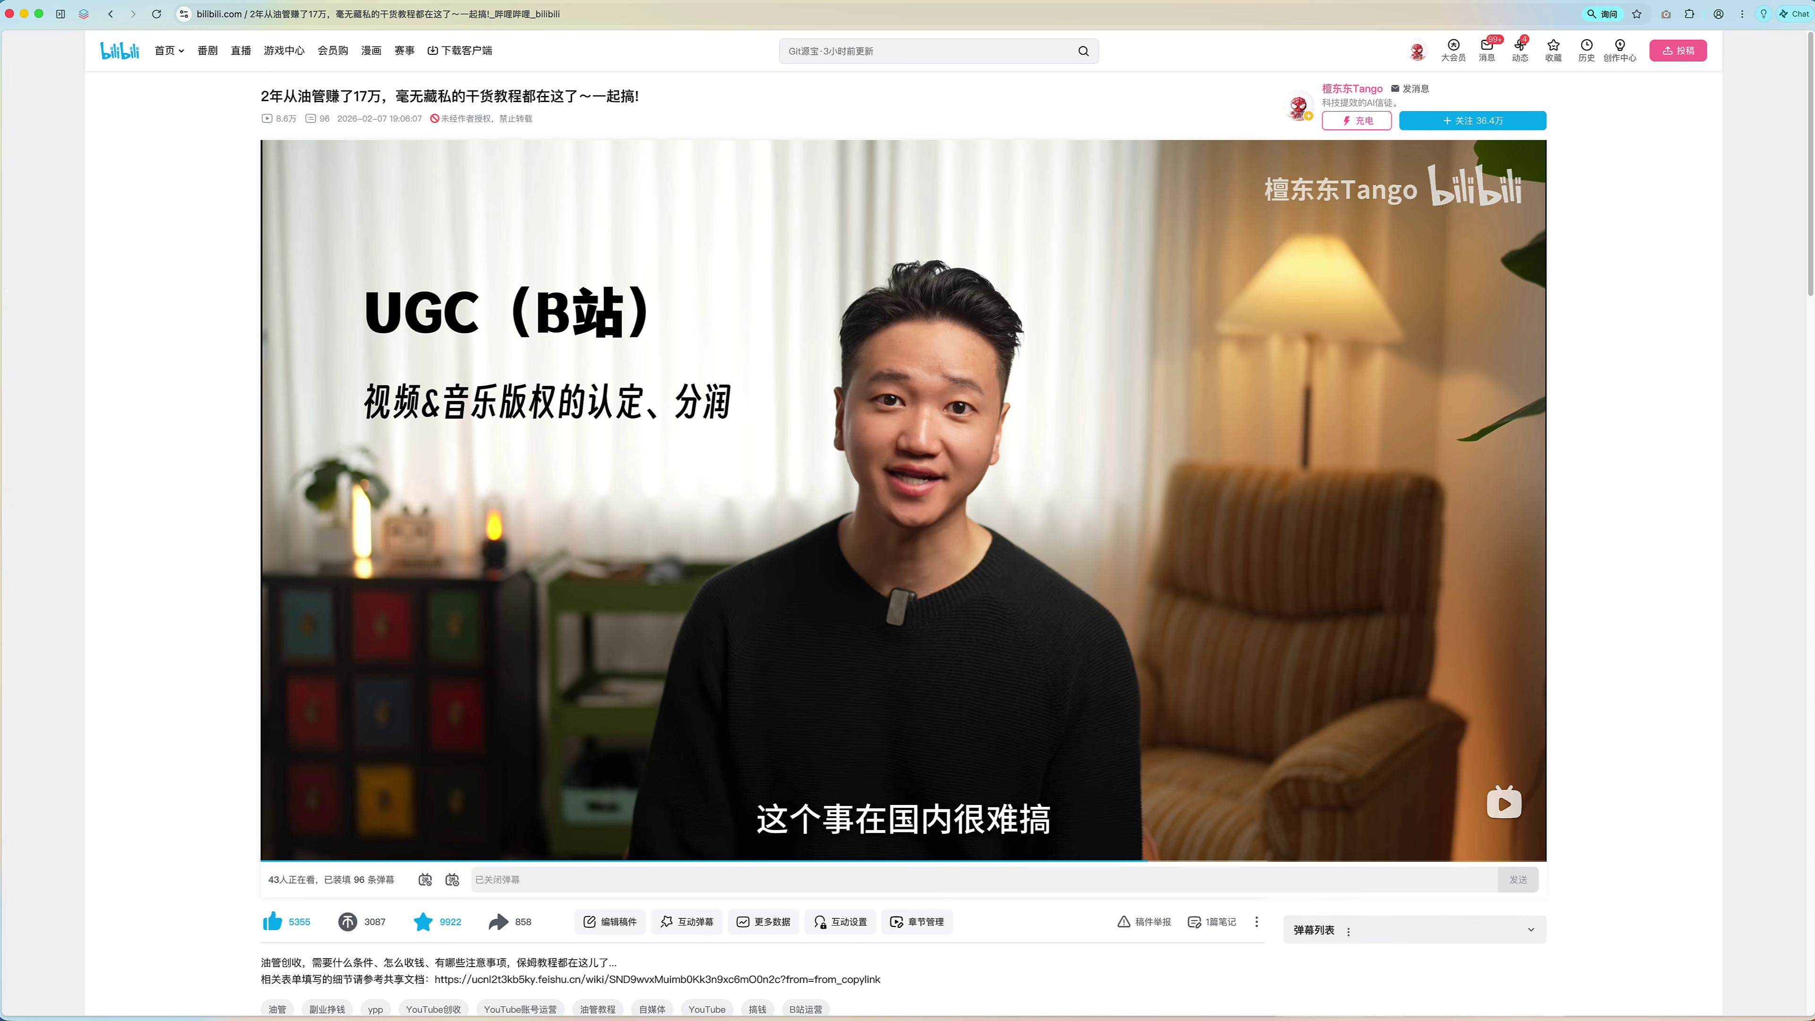
- Open the chat panel beside the Bilibili video and check its attached page title and model choices
key("super+bracketright")
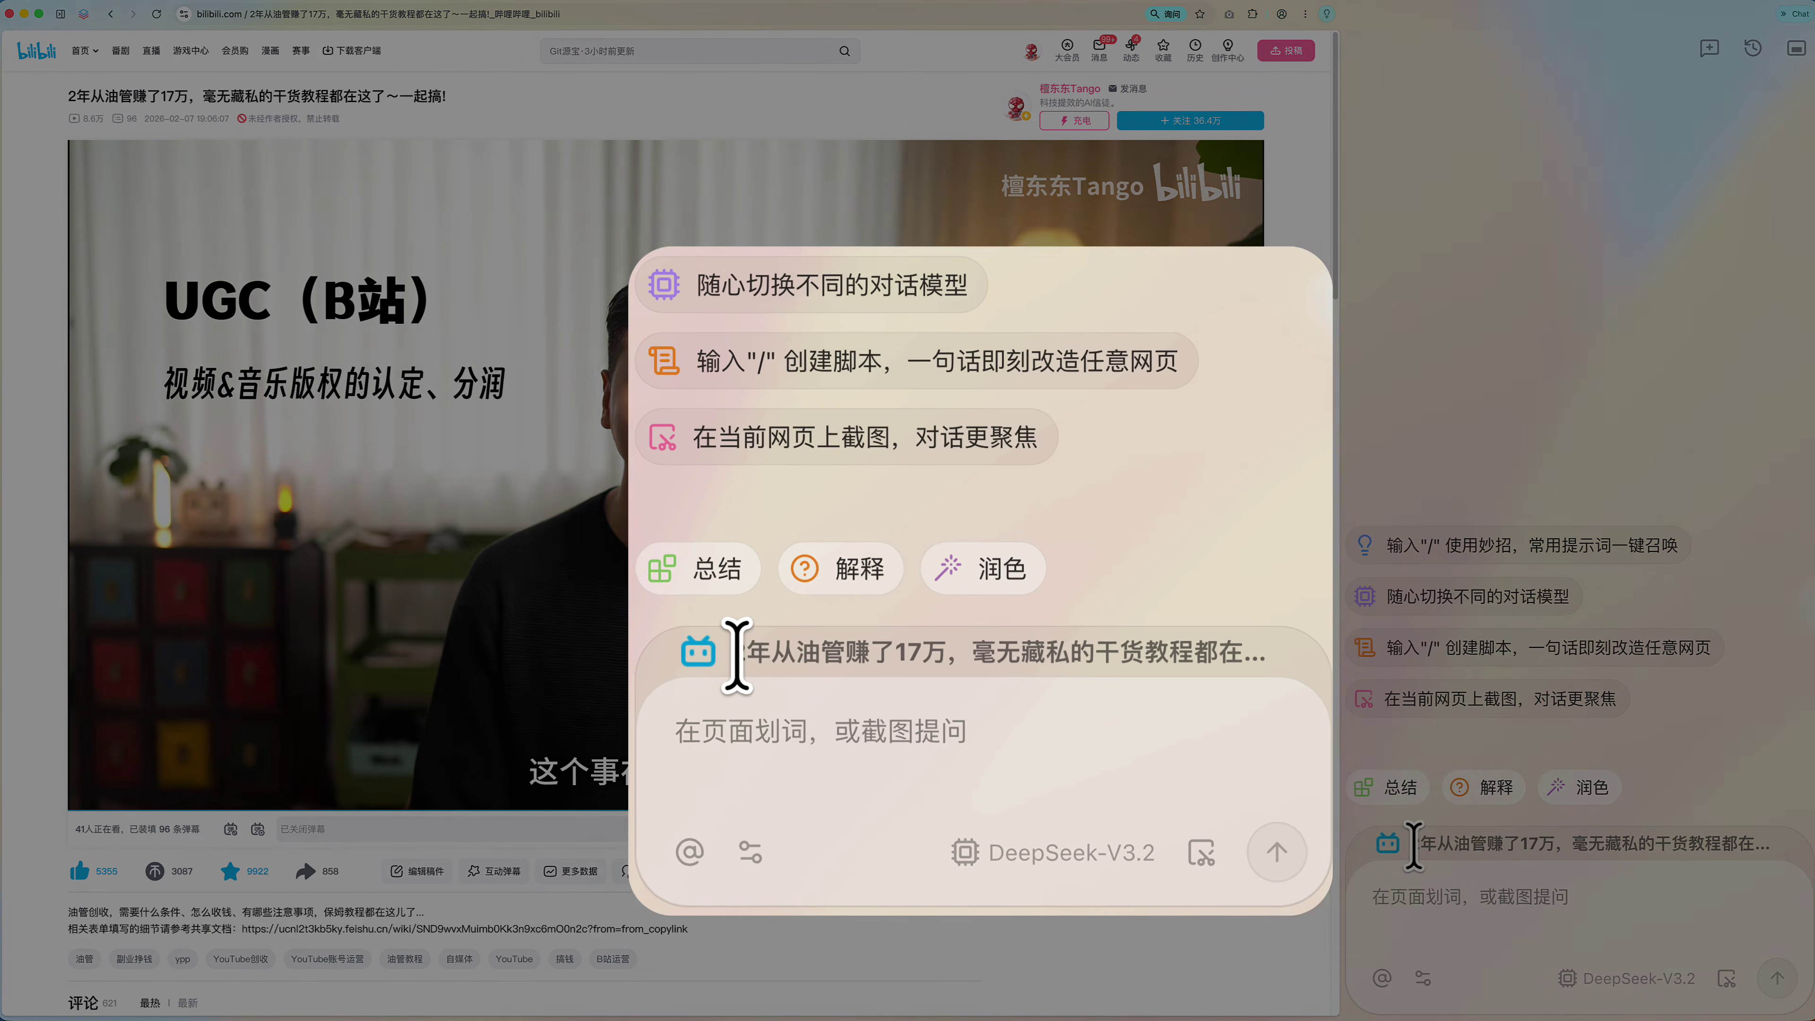
left_click_drag(1413, 844, 1572, 847)
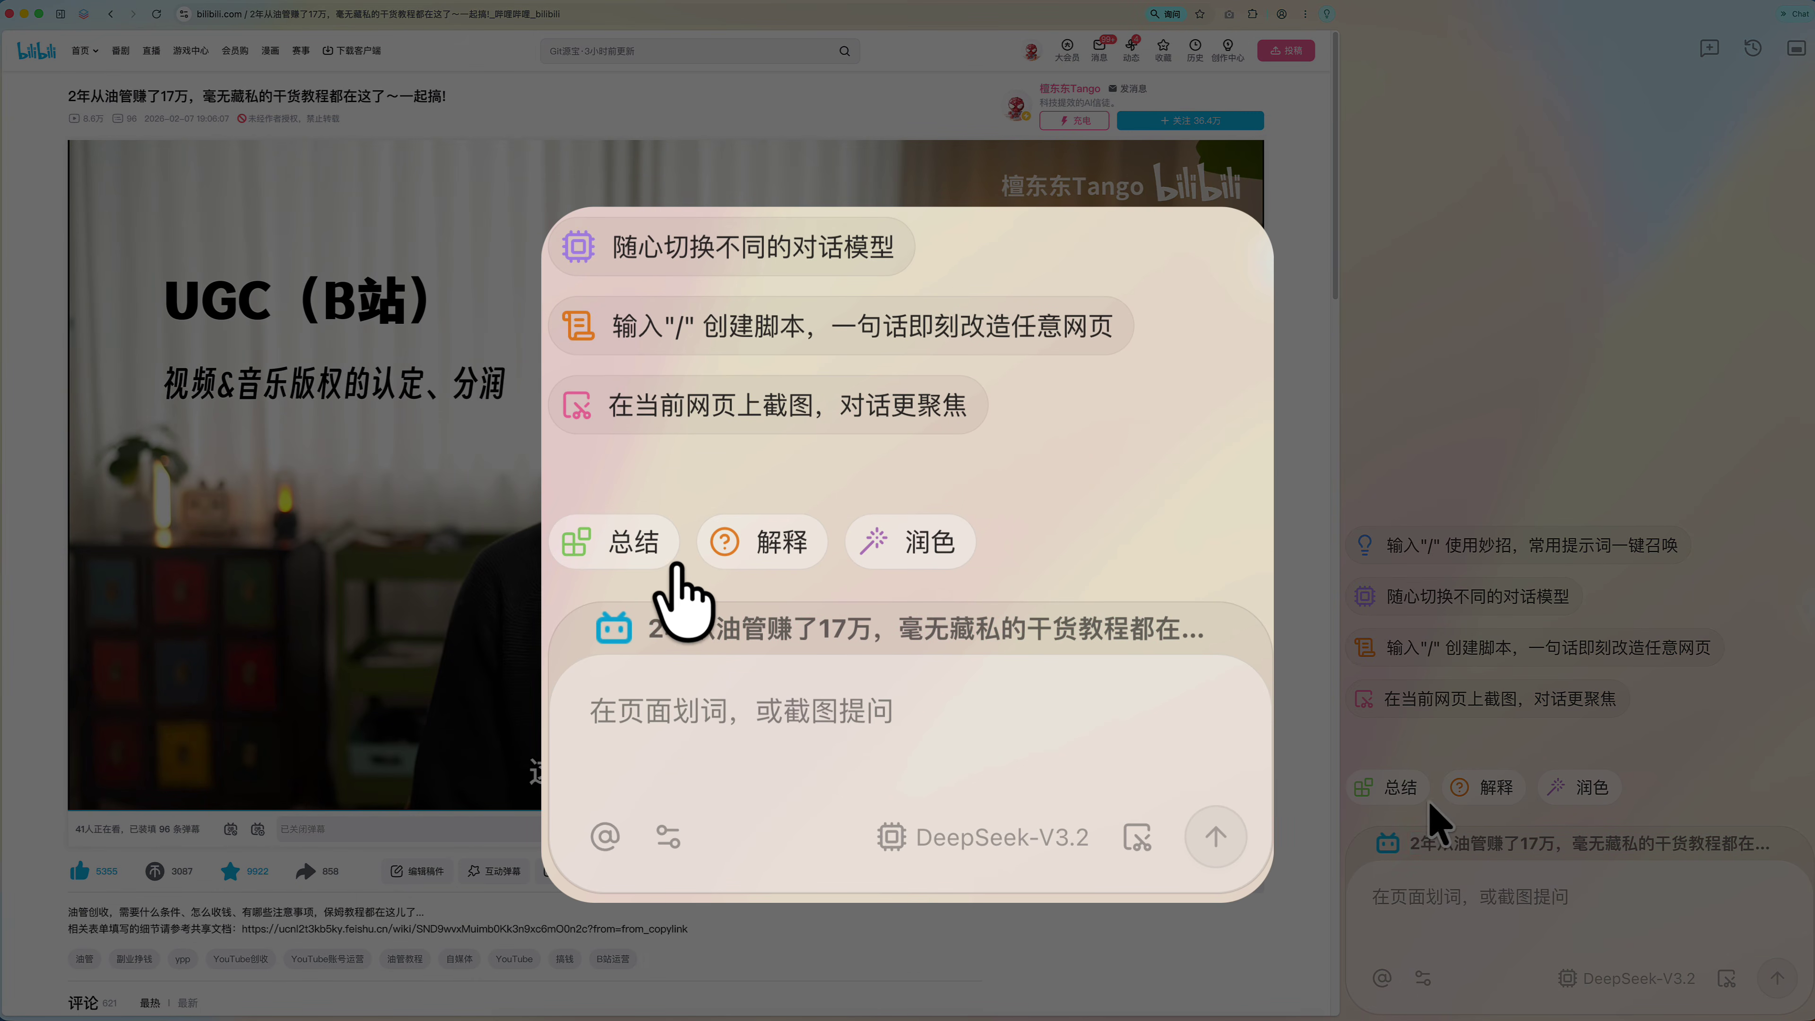
left_click(1637, 978)
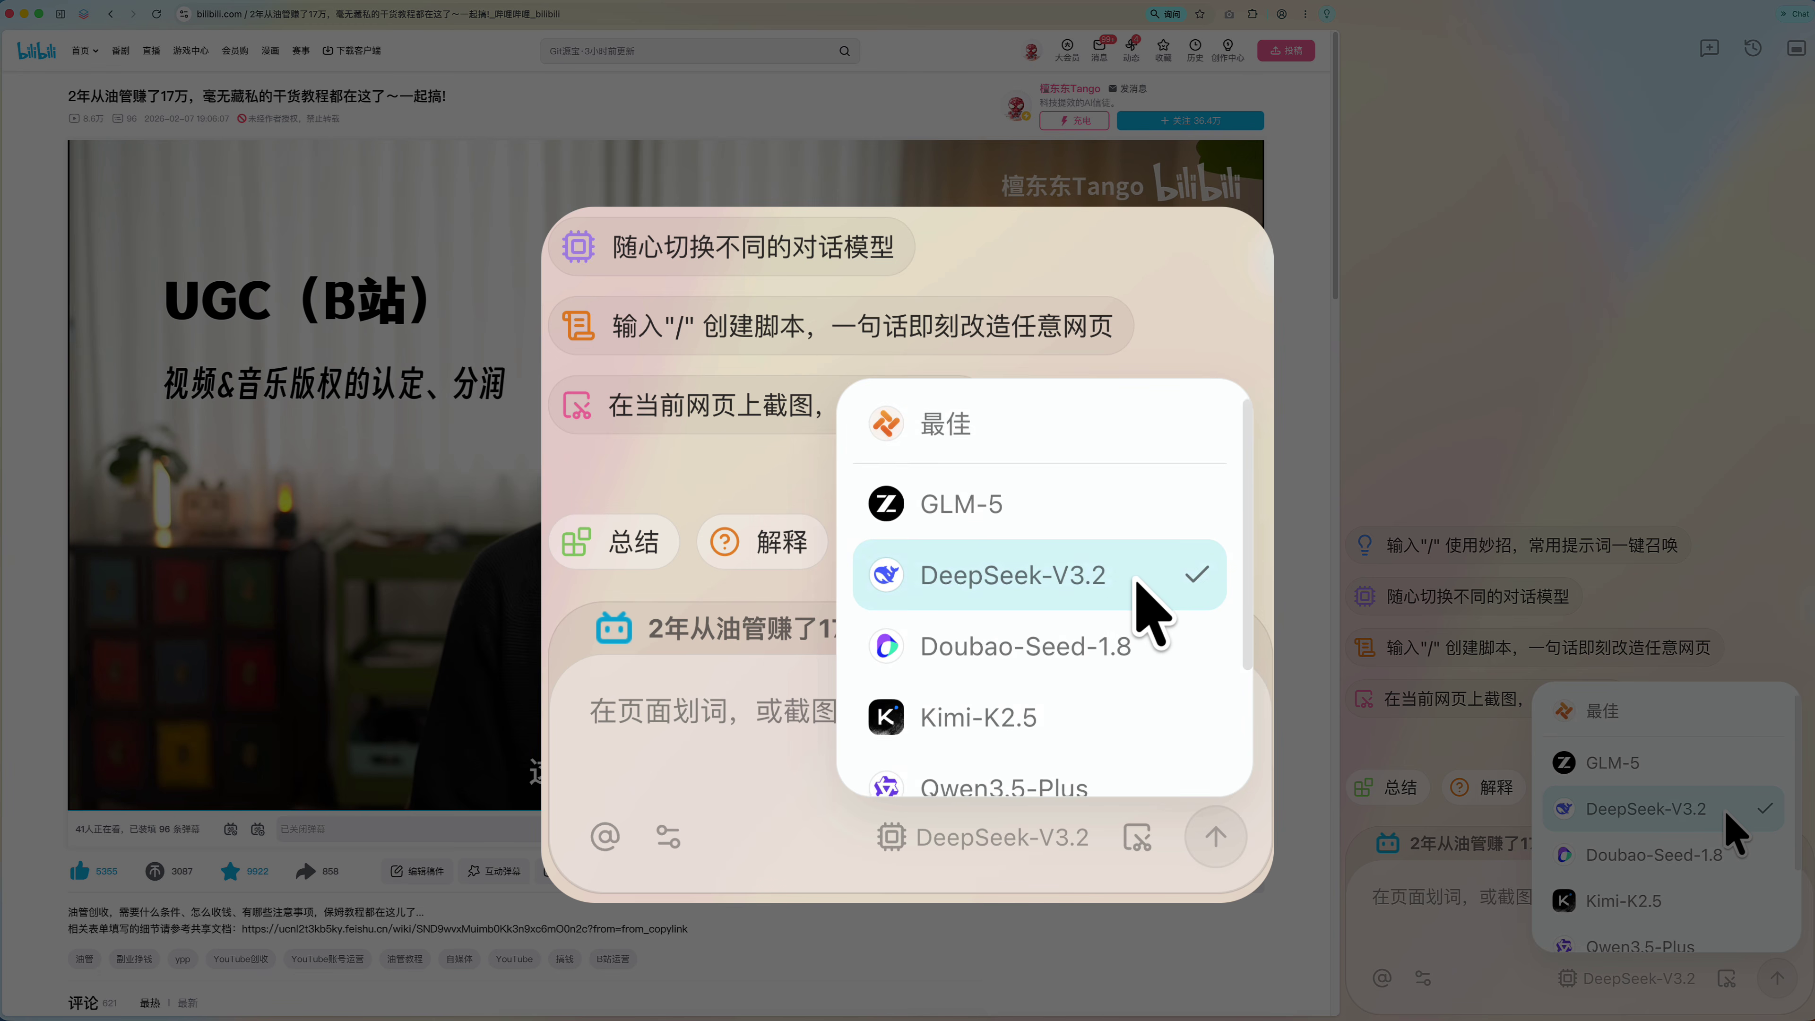
scroll(1730, 829, "down", 3)
scroll(1733, 830, "up", 3)
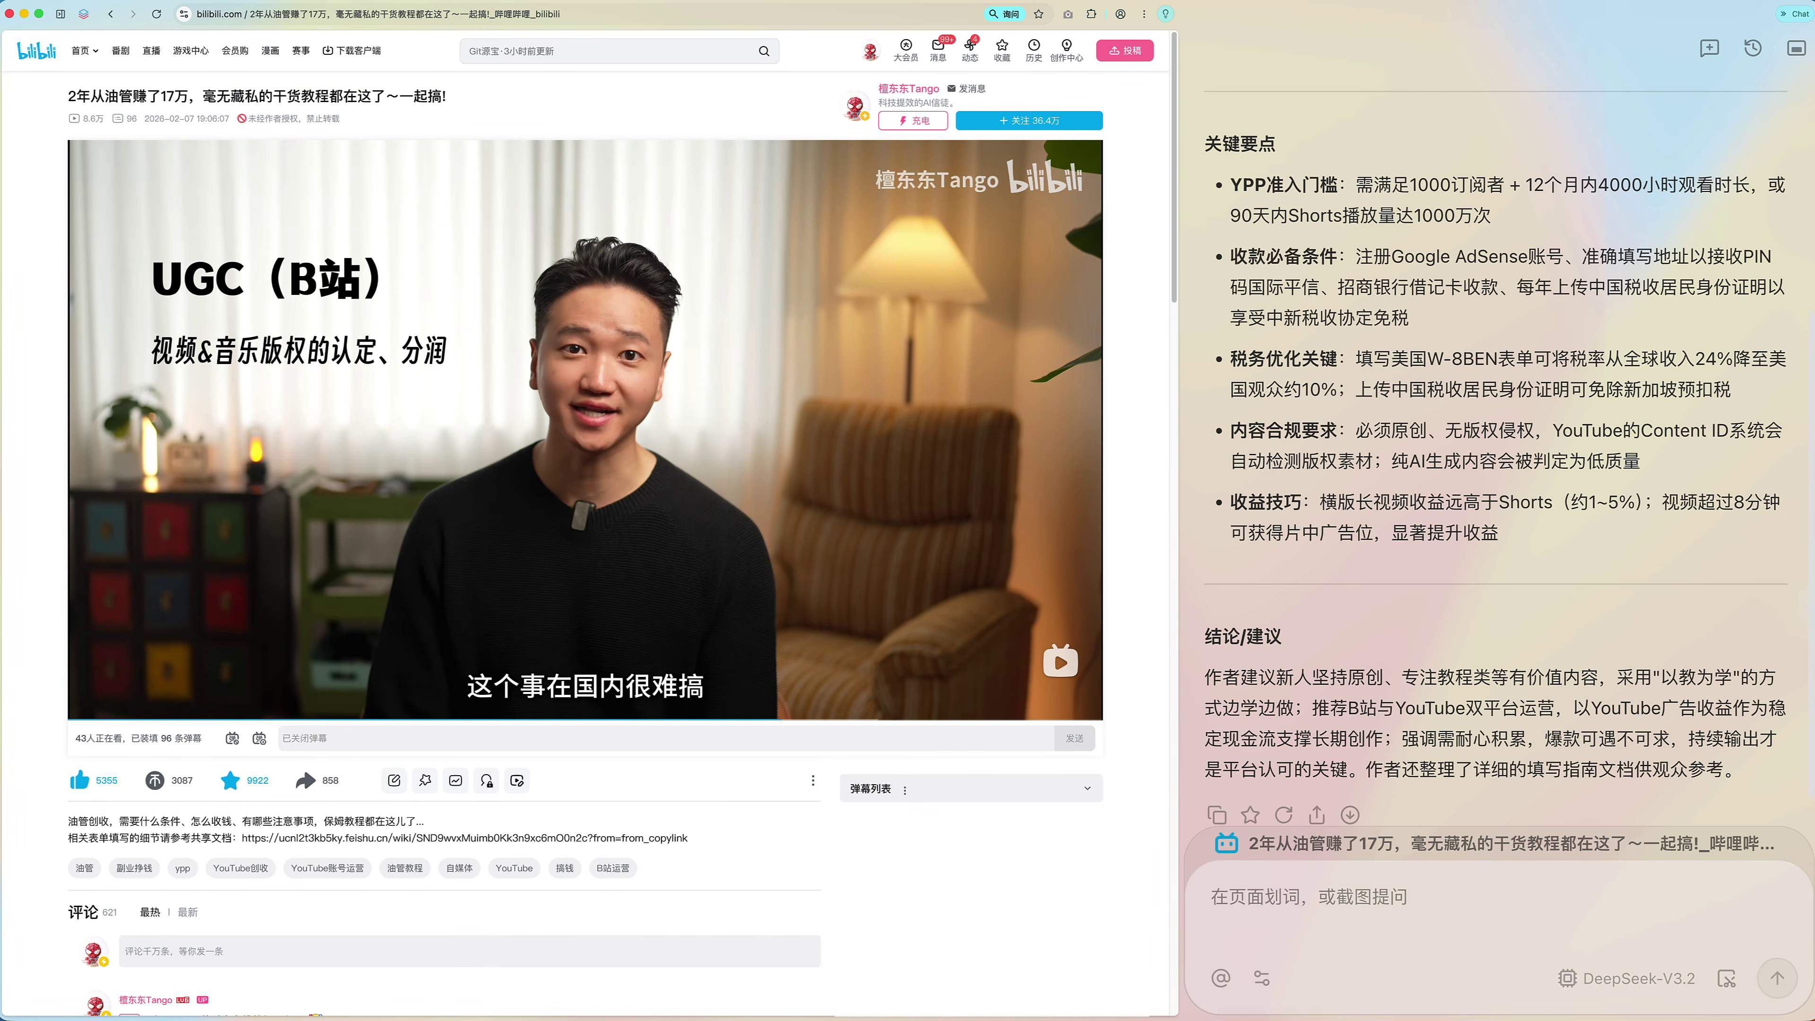
- Start a new chat and reopen the page-related conversation 油管赚钱经验分享 from the chat history
left_click(1710, 50)
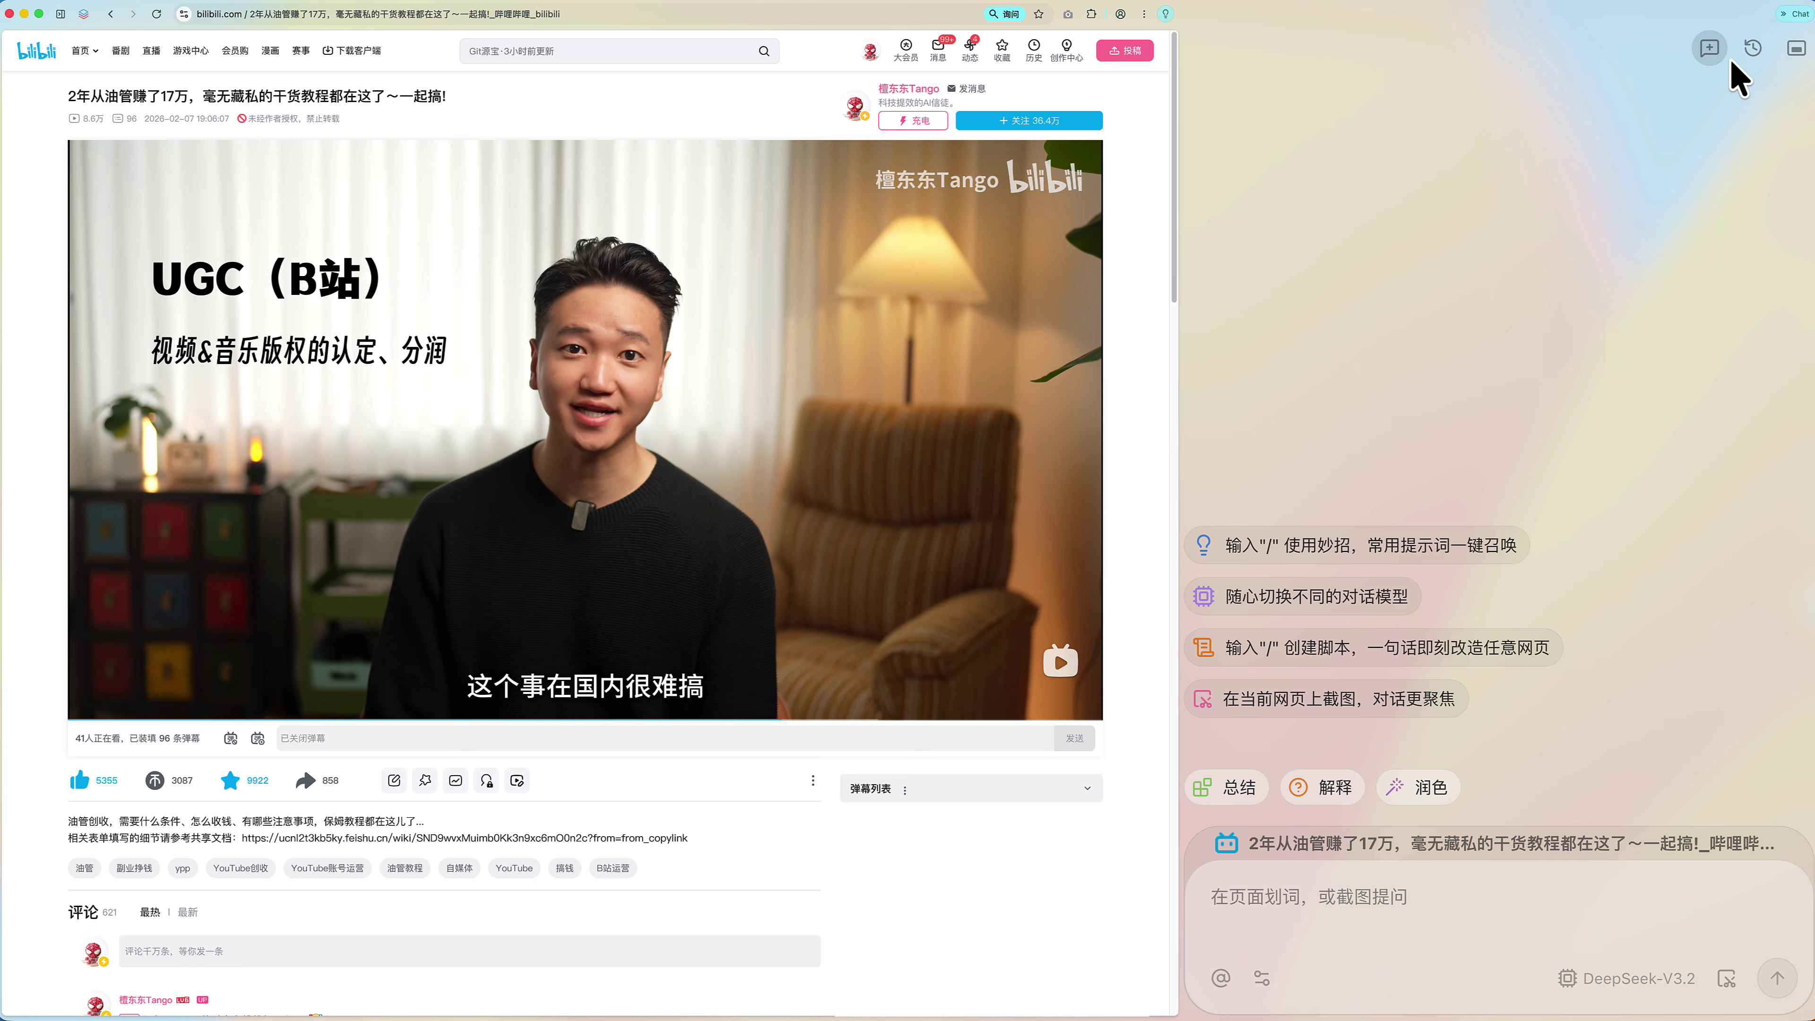
left_click(1751, 50)
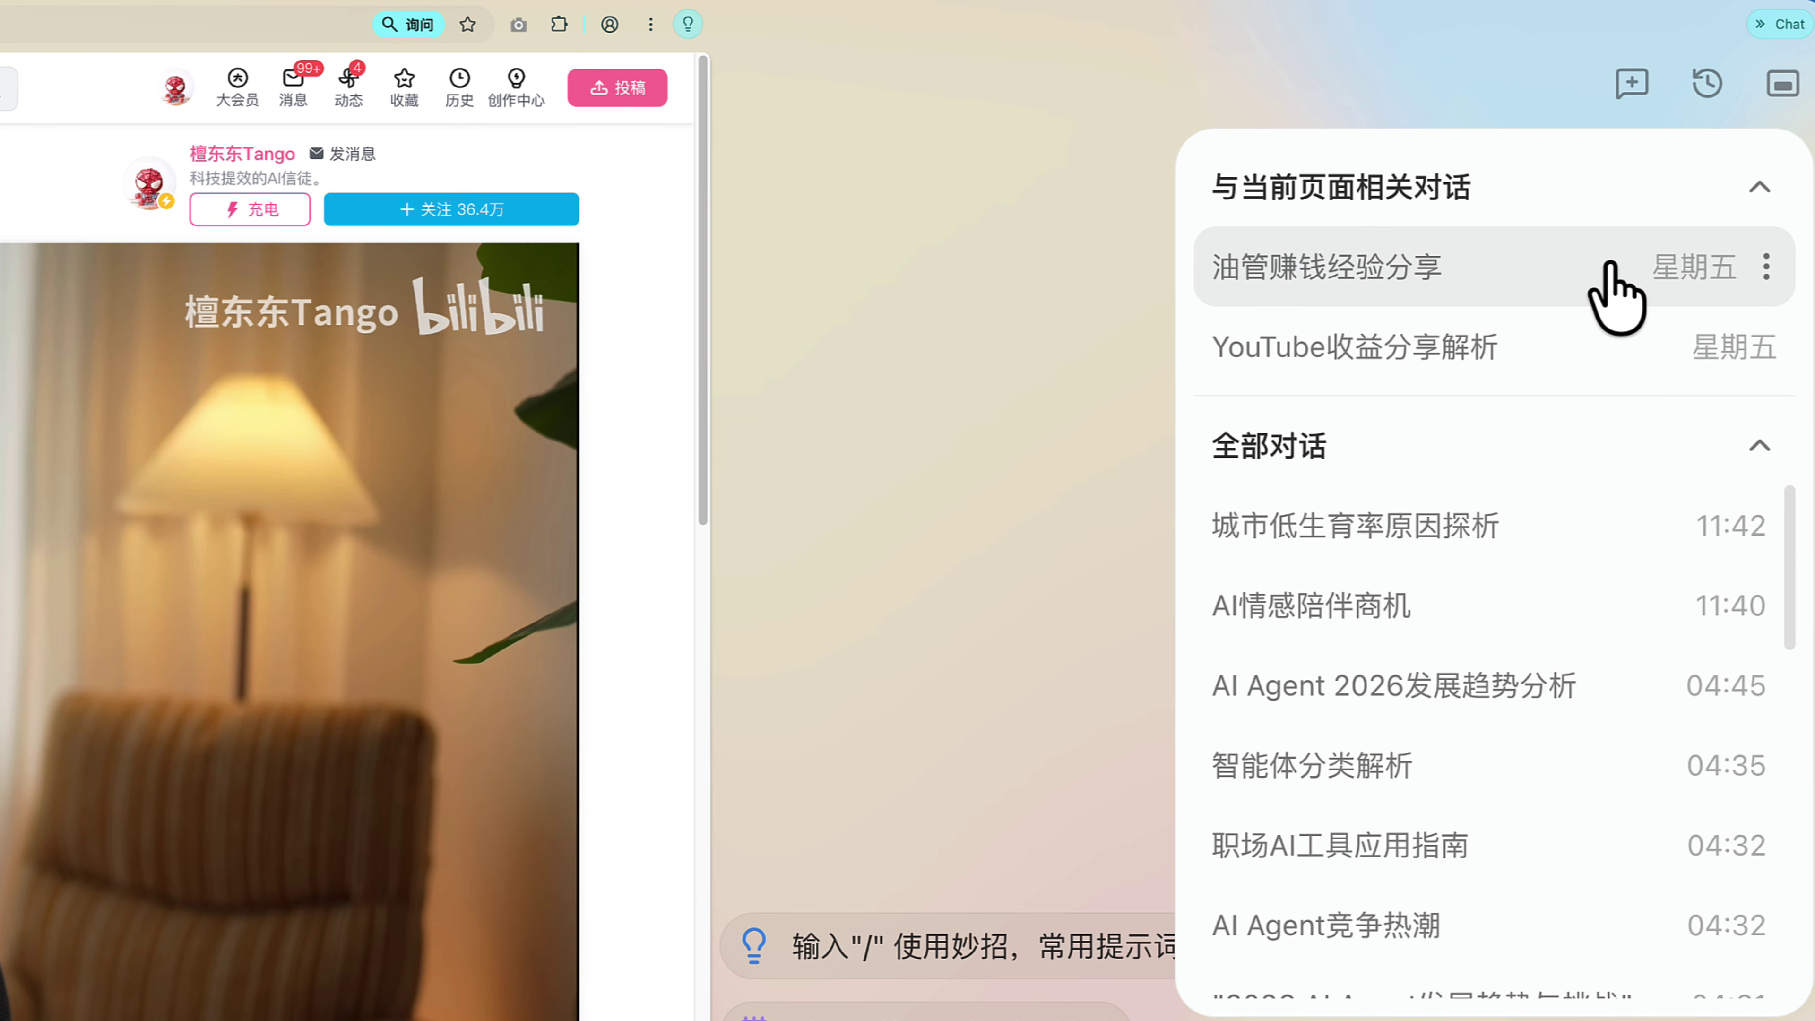
left_click(1616, 296)
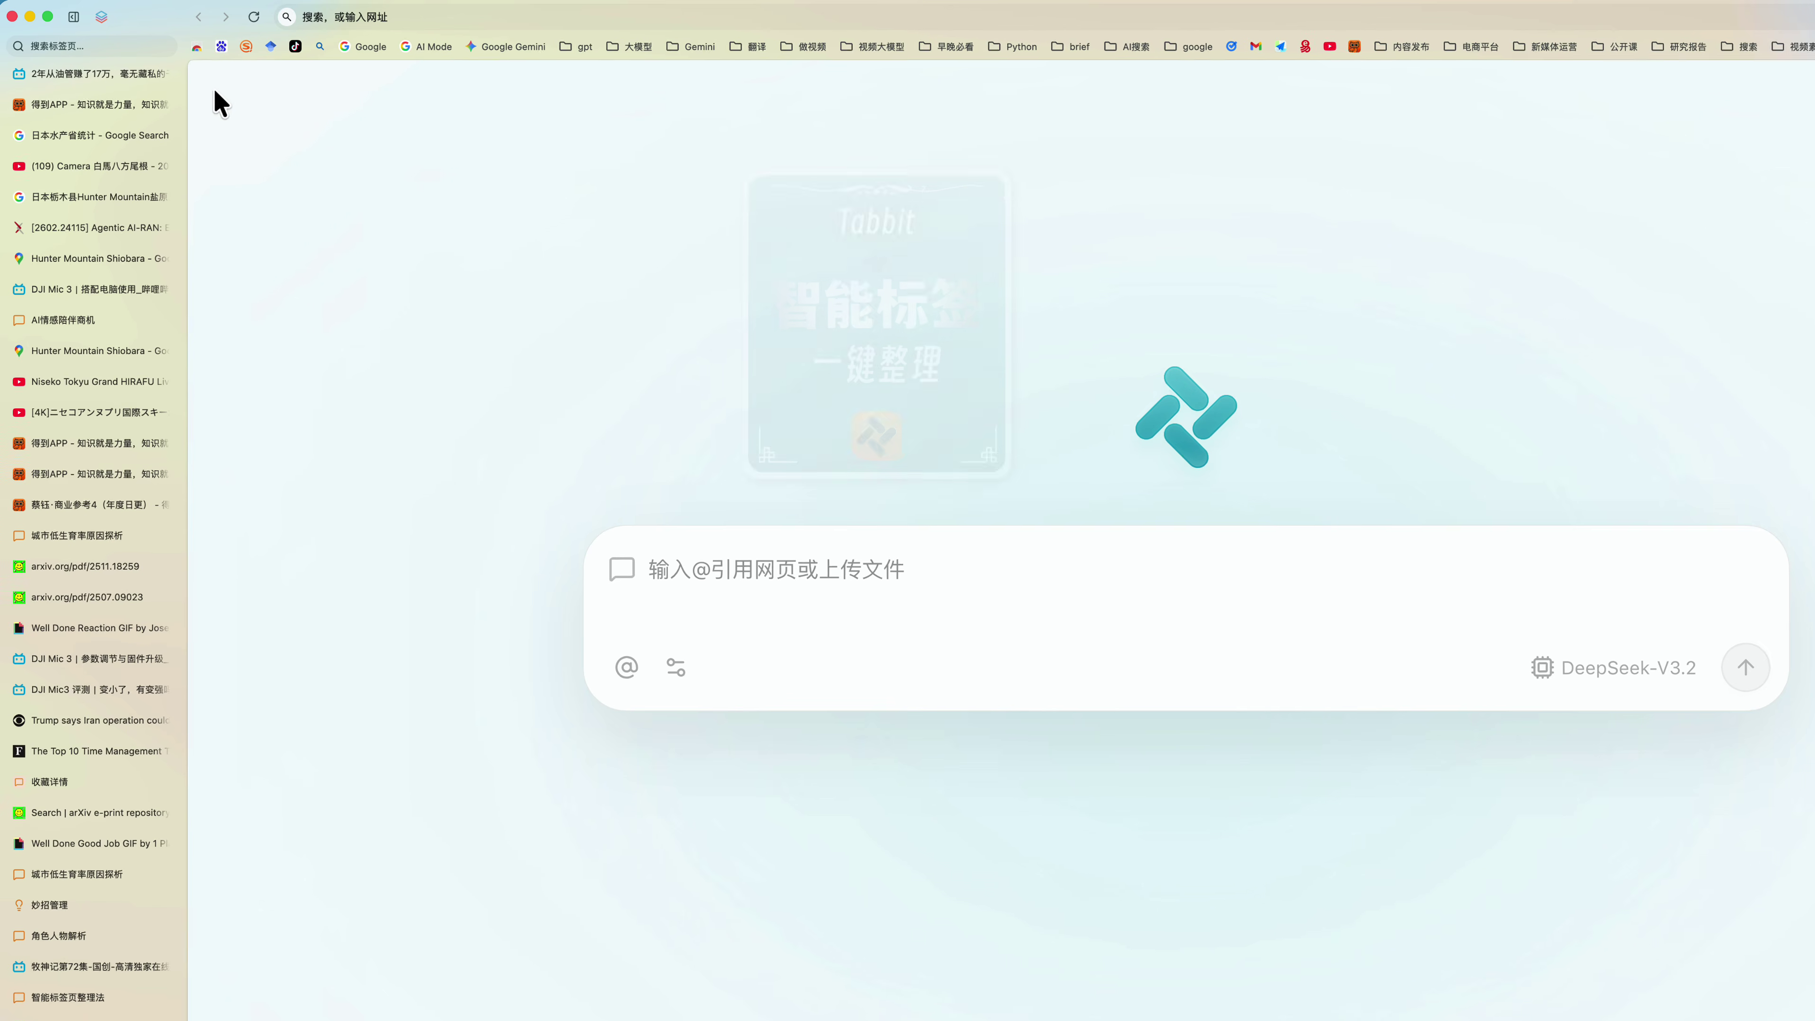
- Sort all open tabs into topic groups with smart tab organizing (智能标签整理)
left_click(136, 23)
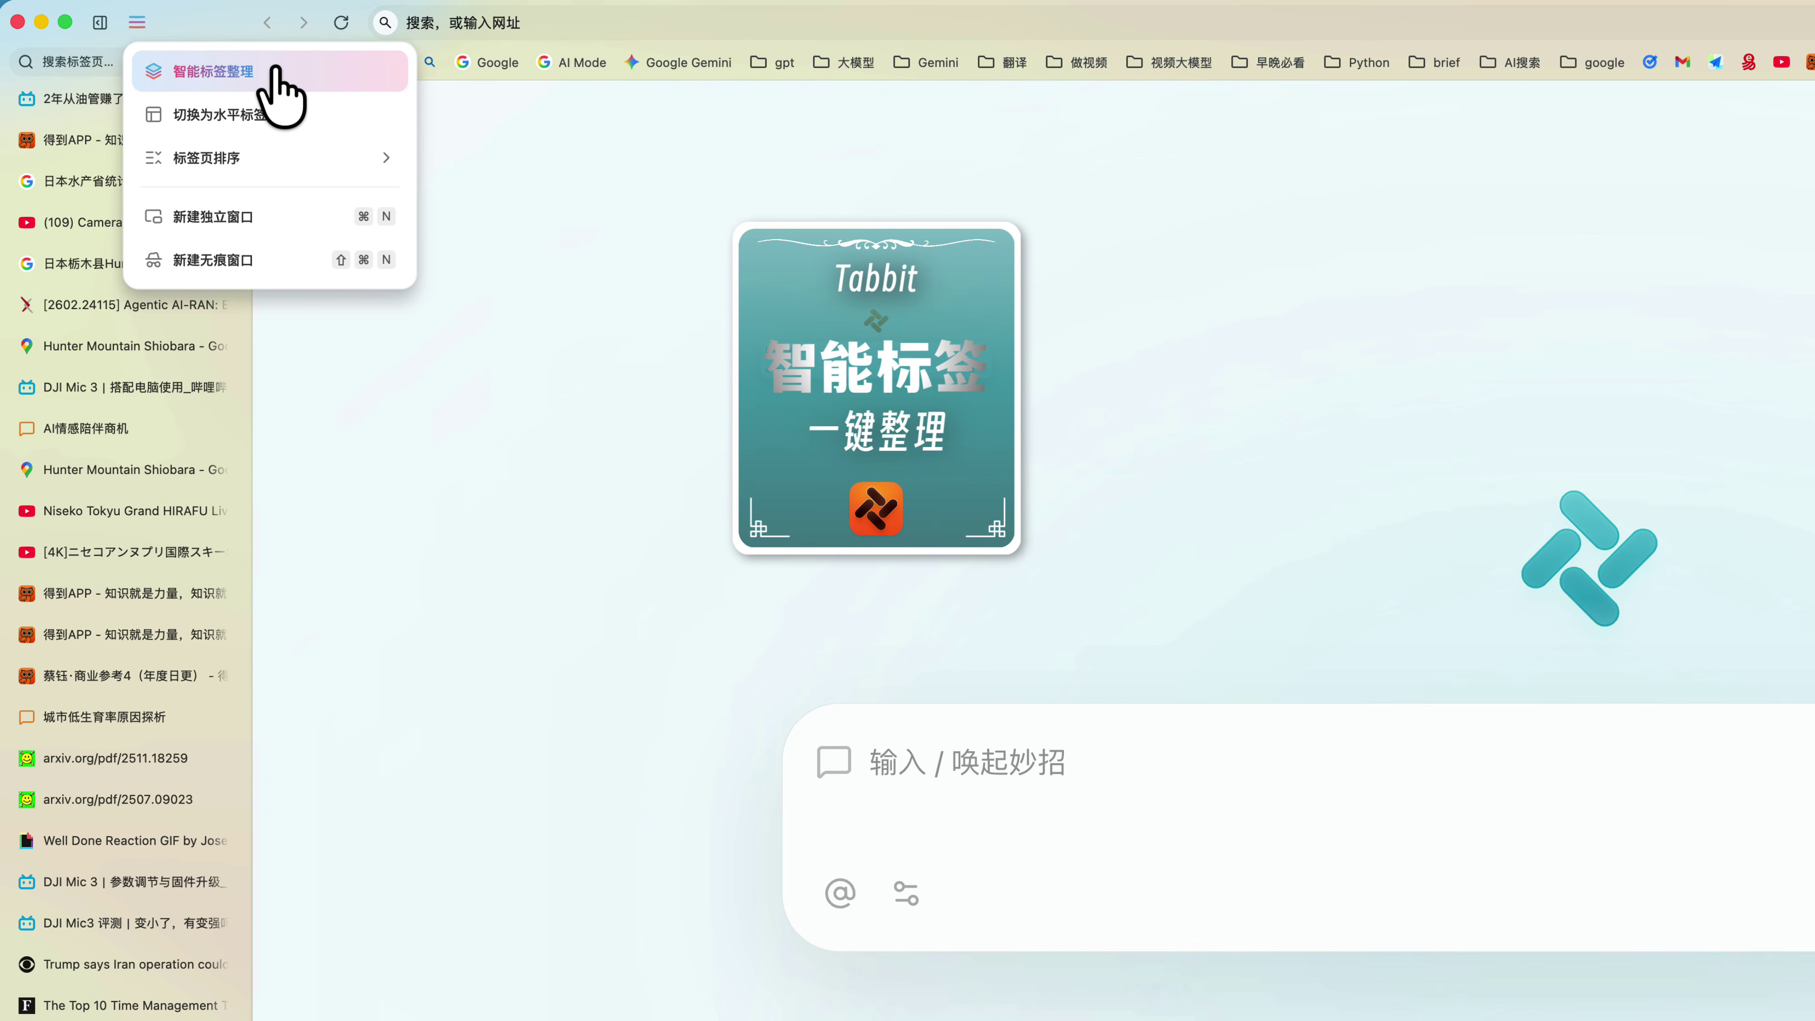
left_click(276, 69)
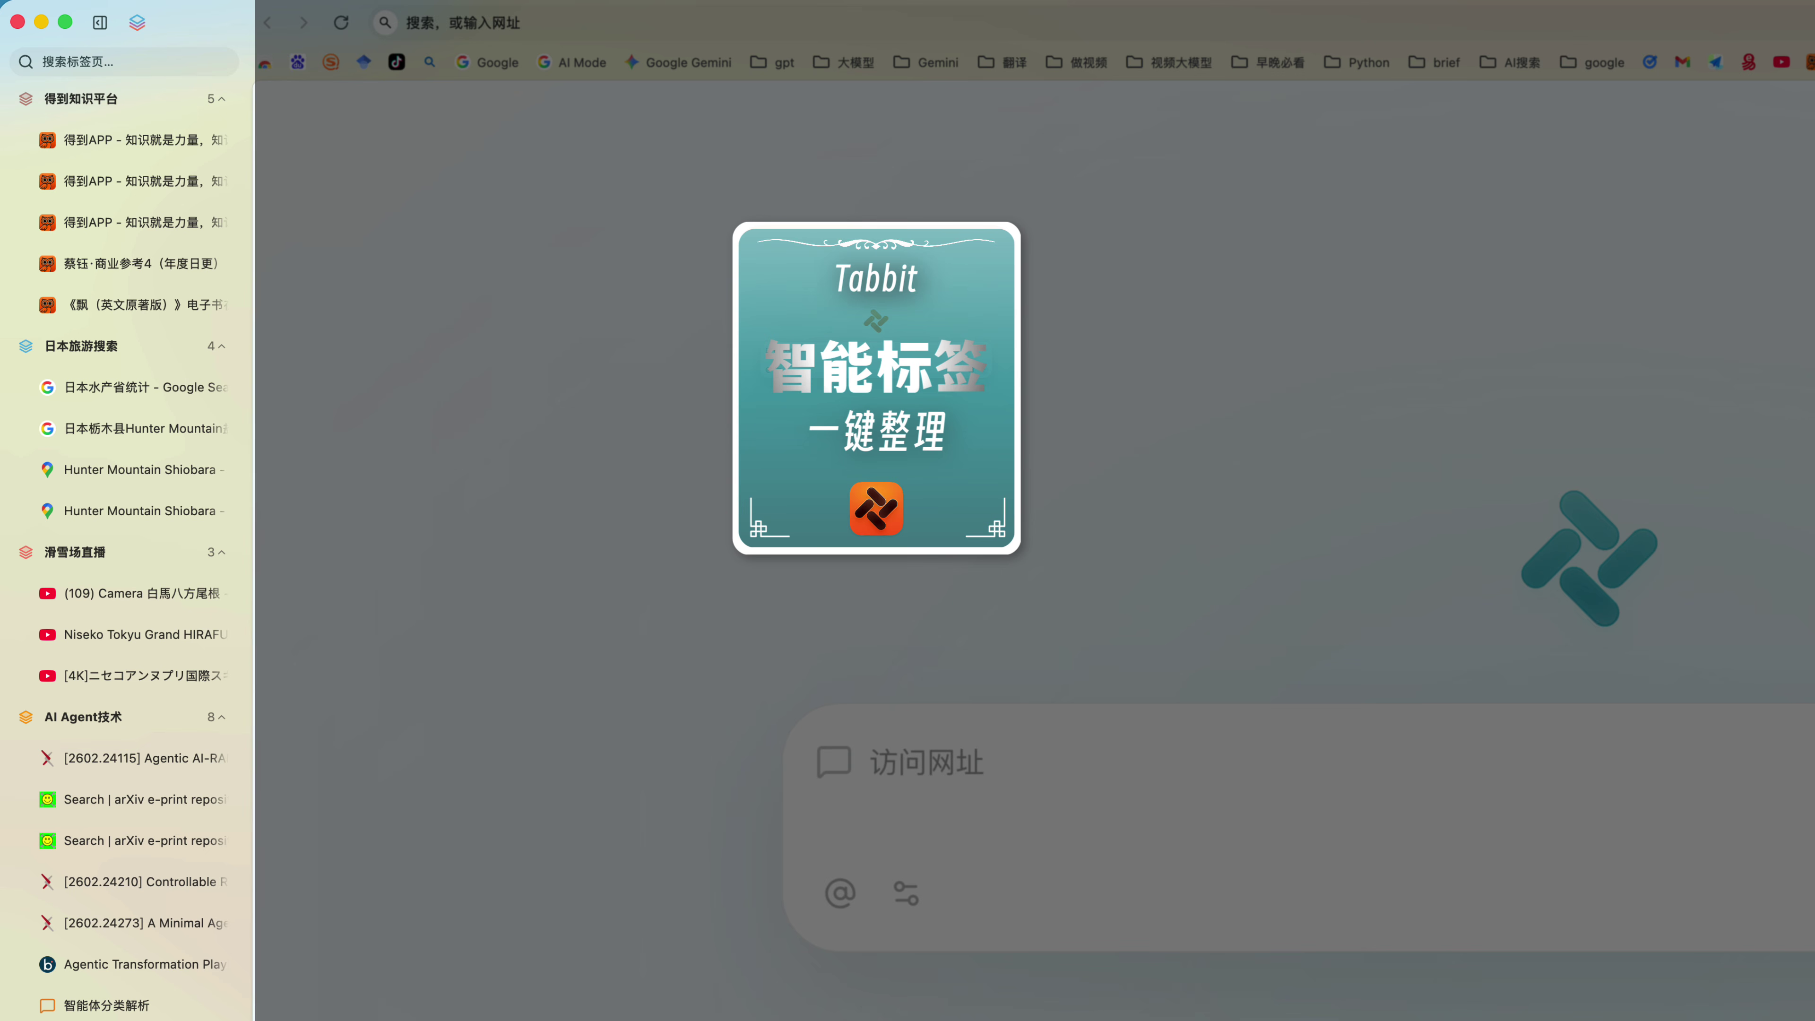
- Move the tabs 智能体分类解析 and AI Agent 2026发展趋势分析 from the AI Agent技术 group into the Tabbit浏览器 group
scroll(122, 536, "down", 10)
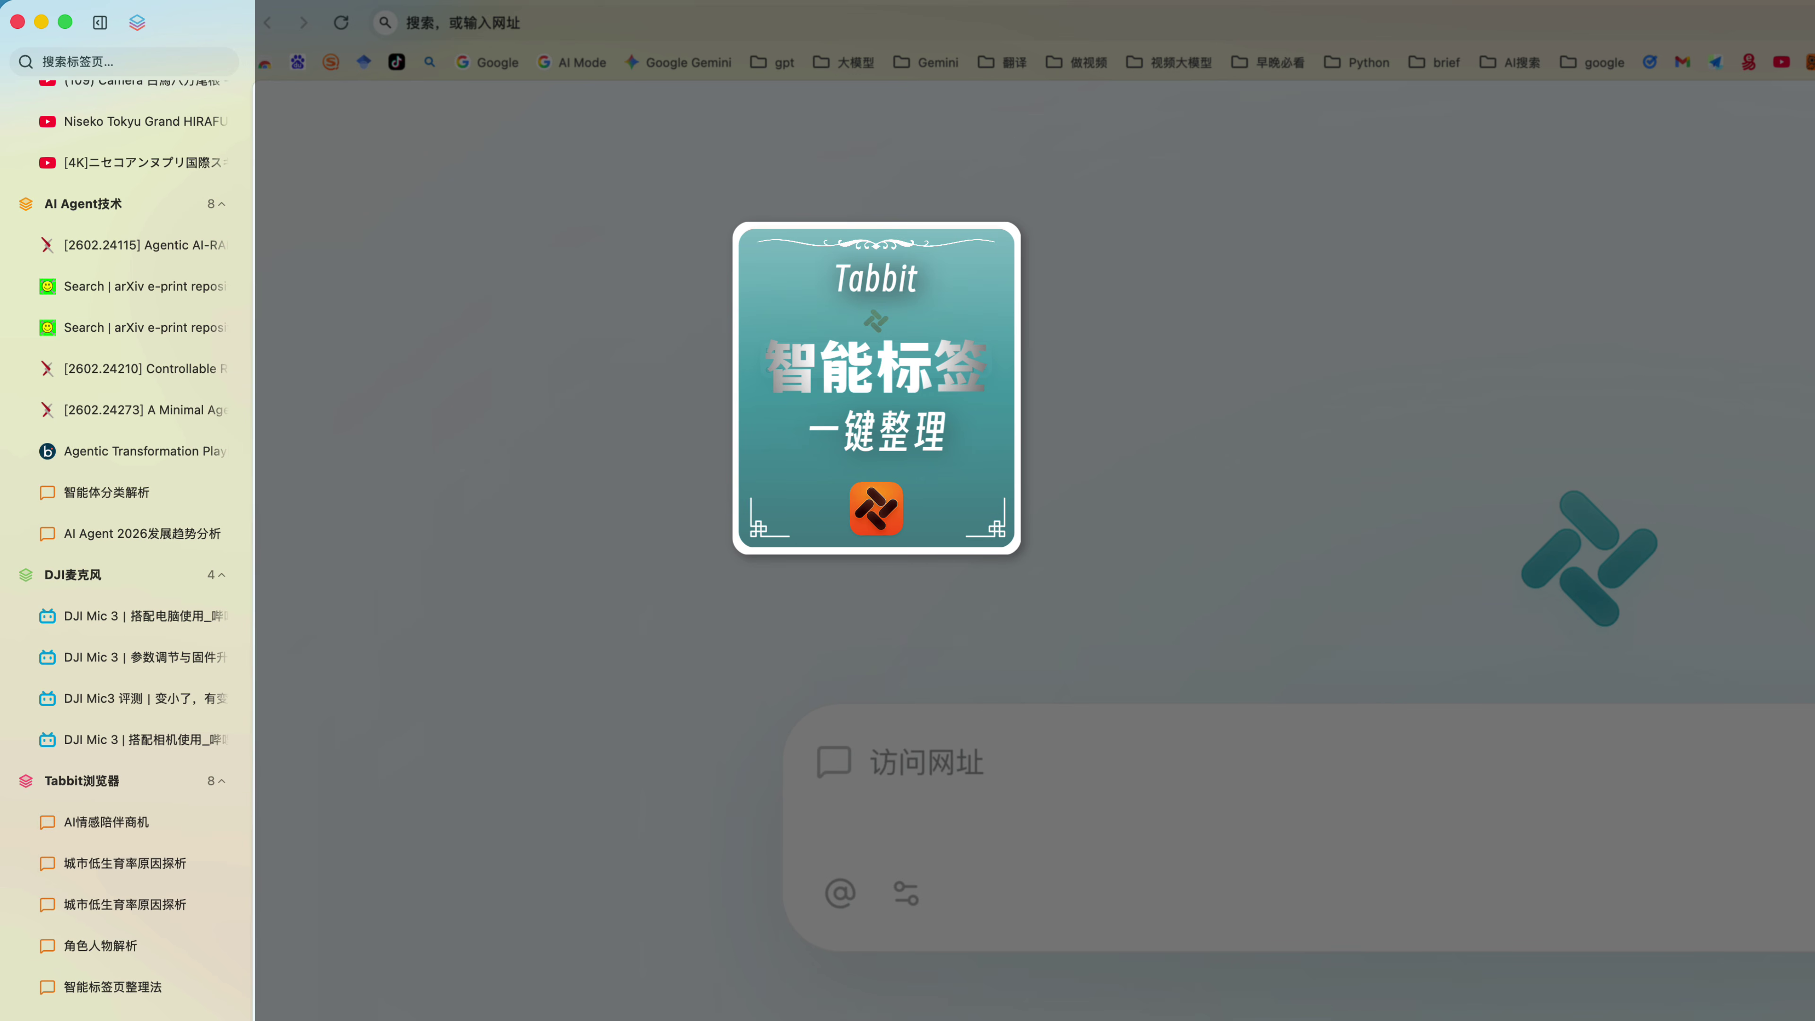
left_click_drag(108, 492, 103, 823)
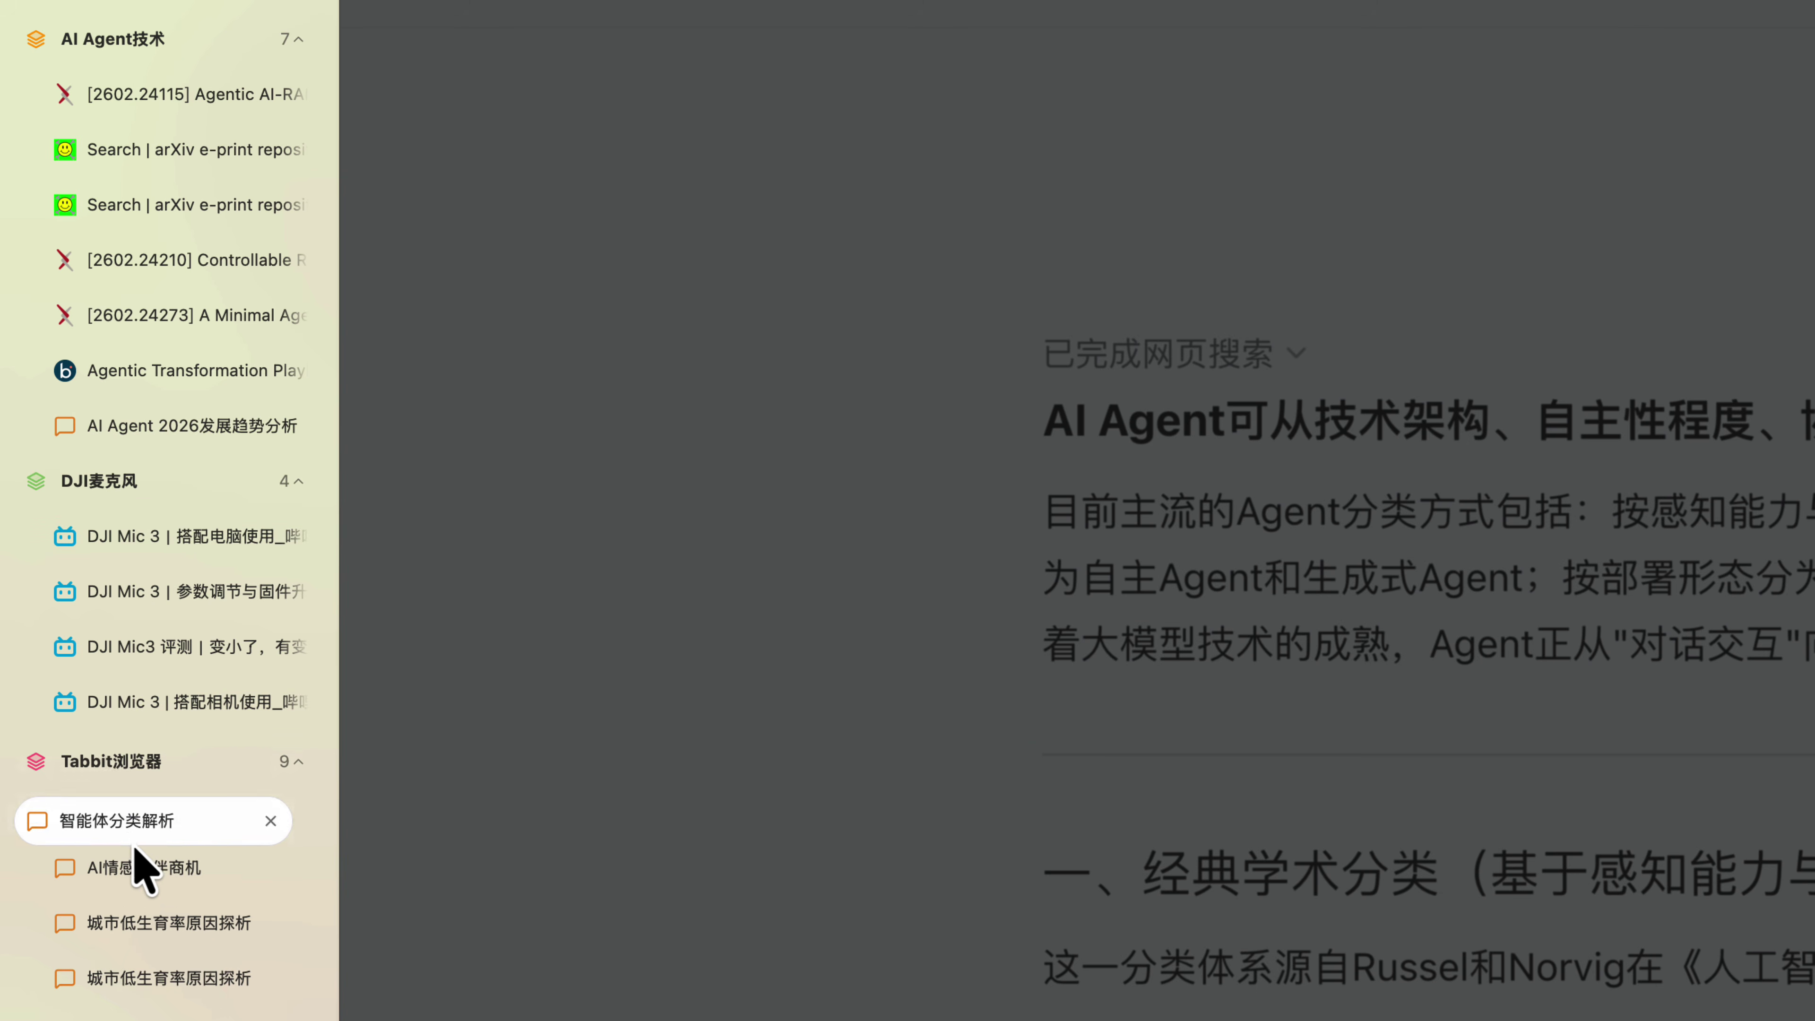
left_click_drag(171, 431, 141, 659)
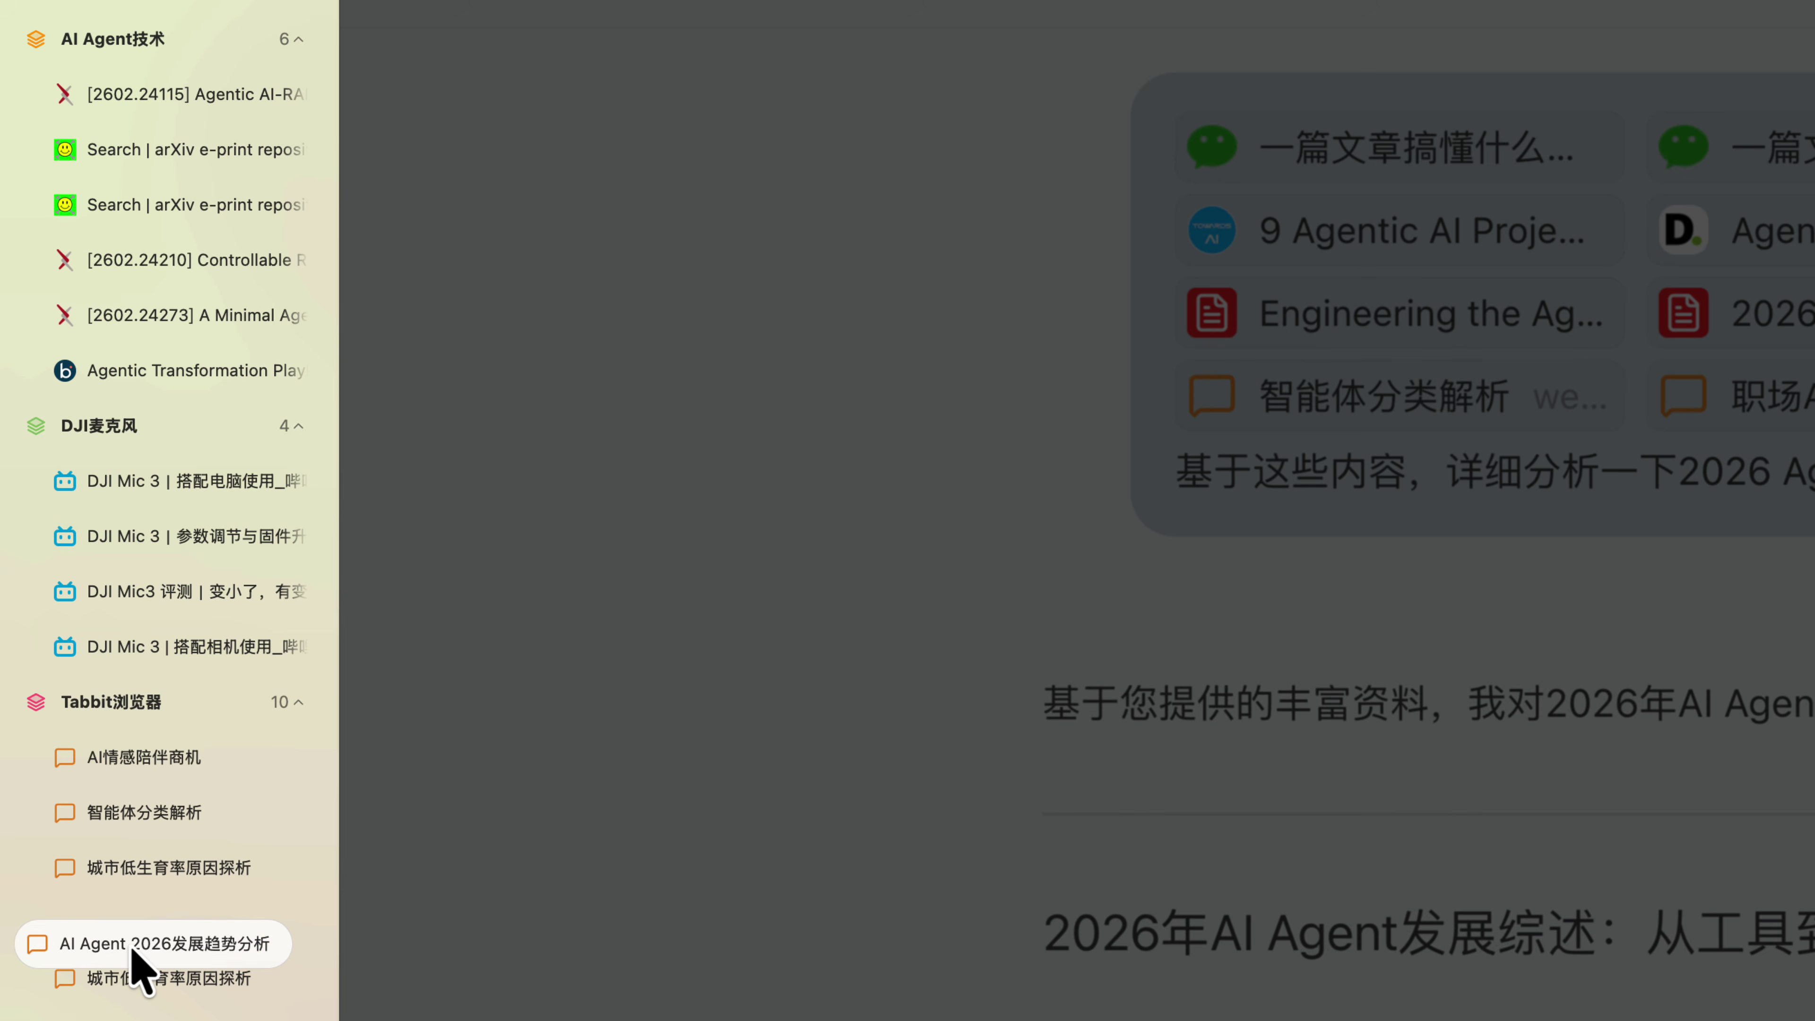
- Ask the chat the question "如何智能整理标签页?" using DeepSeek-V3.2
type("如何智能整理标签页?")
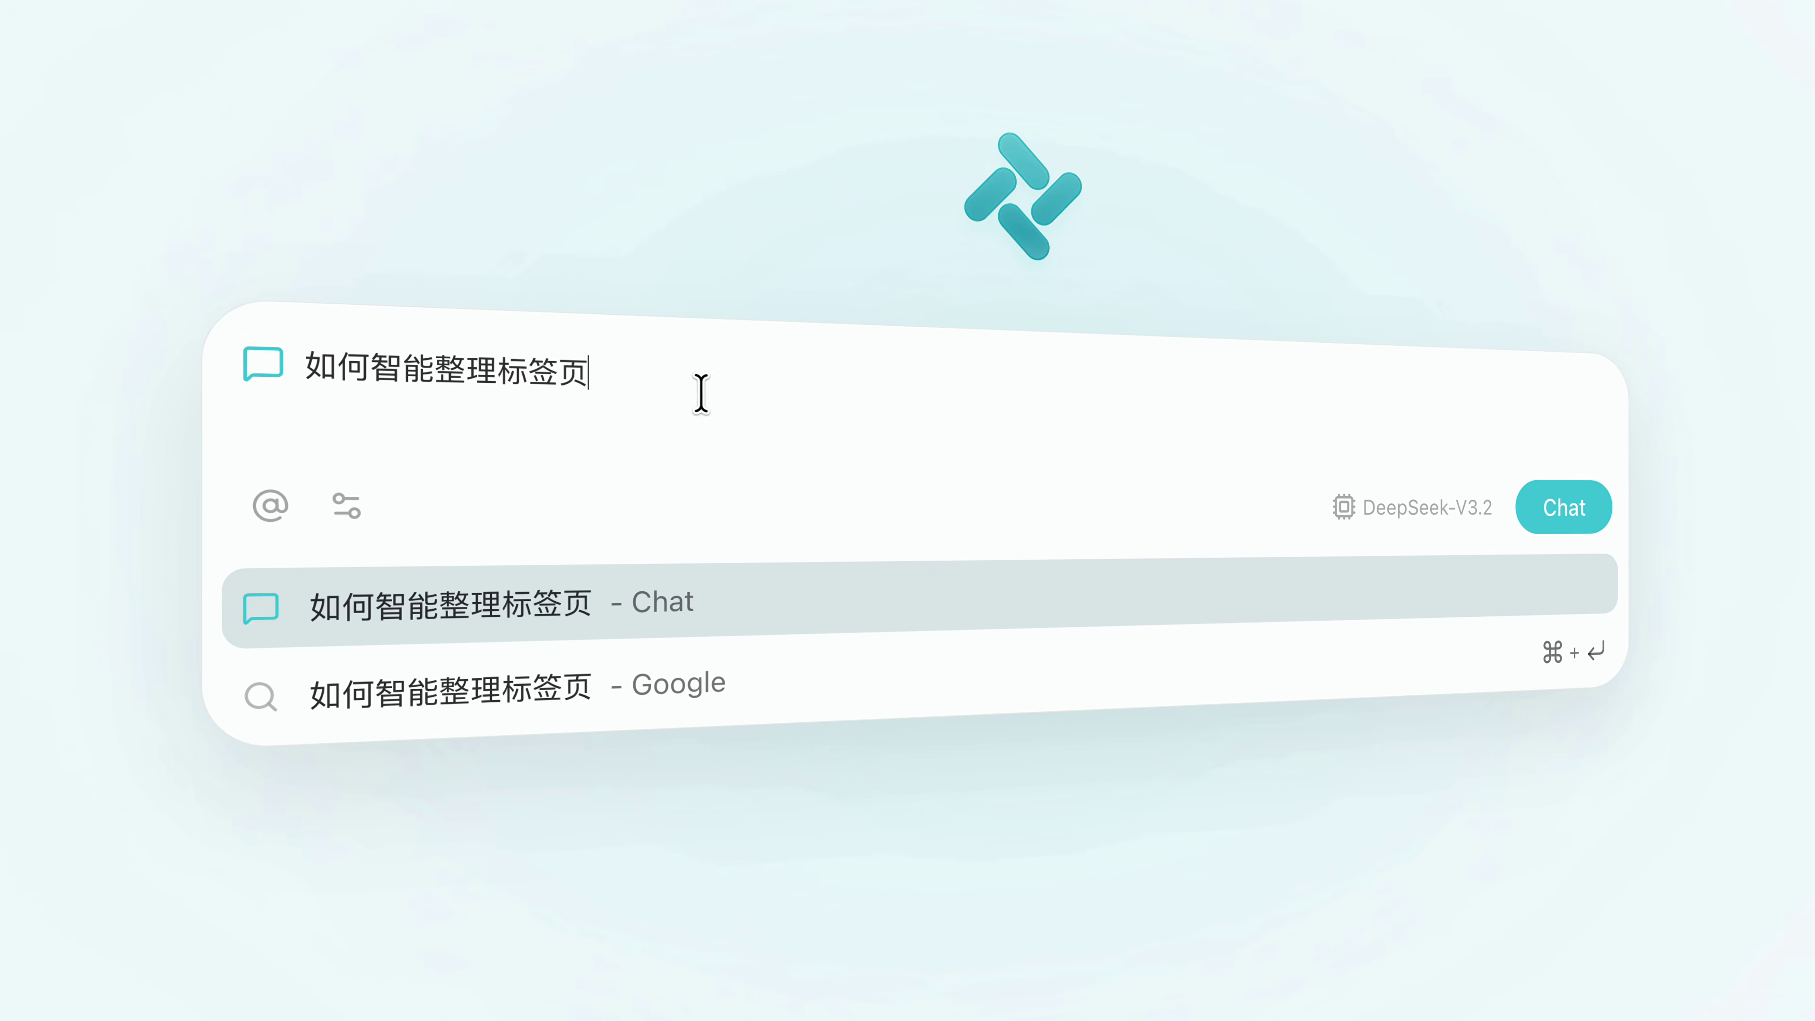
key("Return")
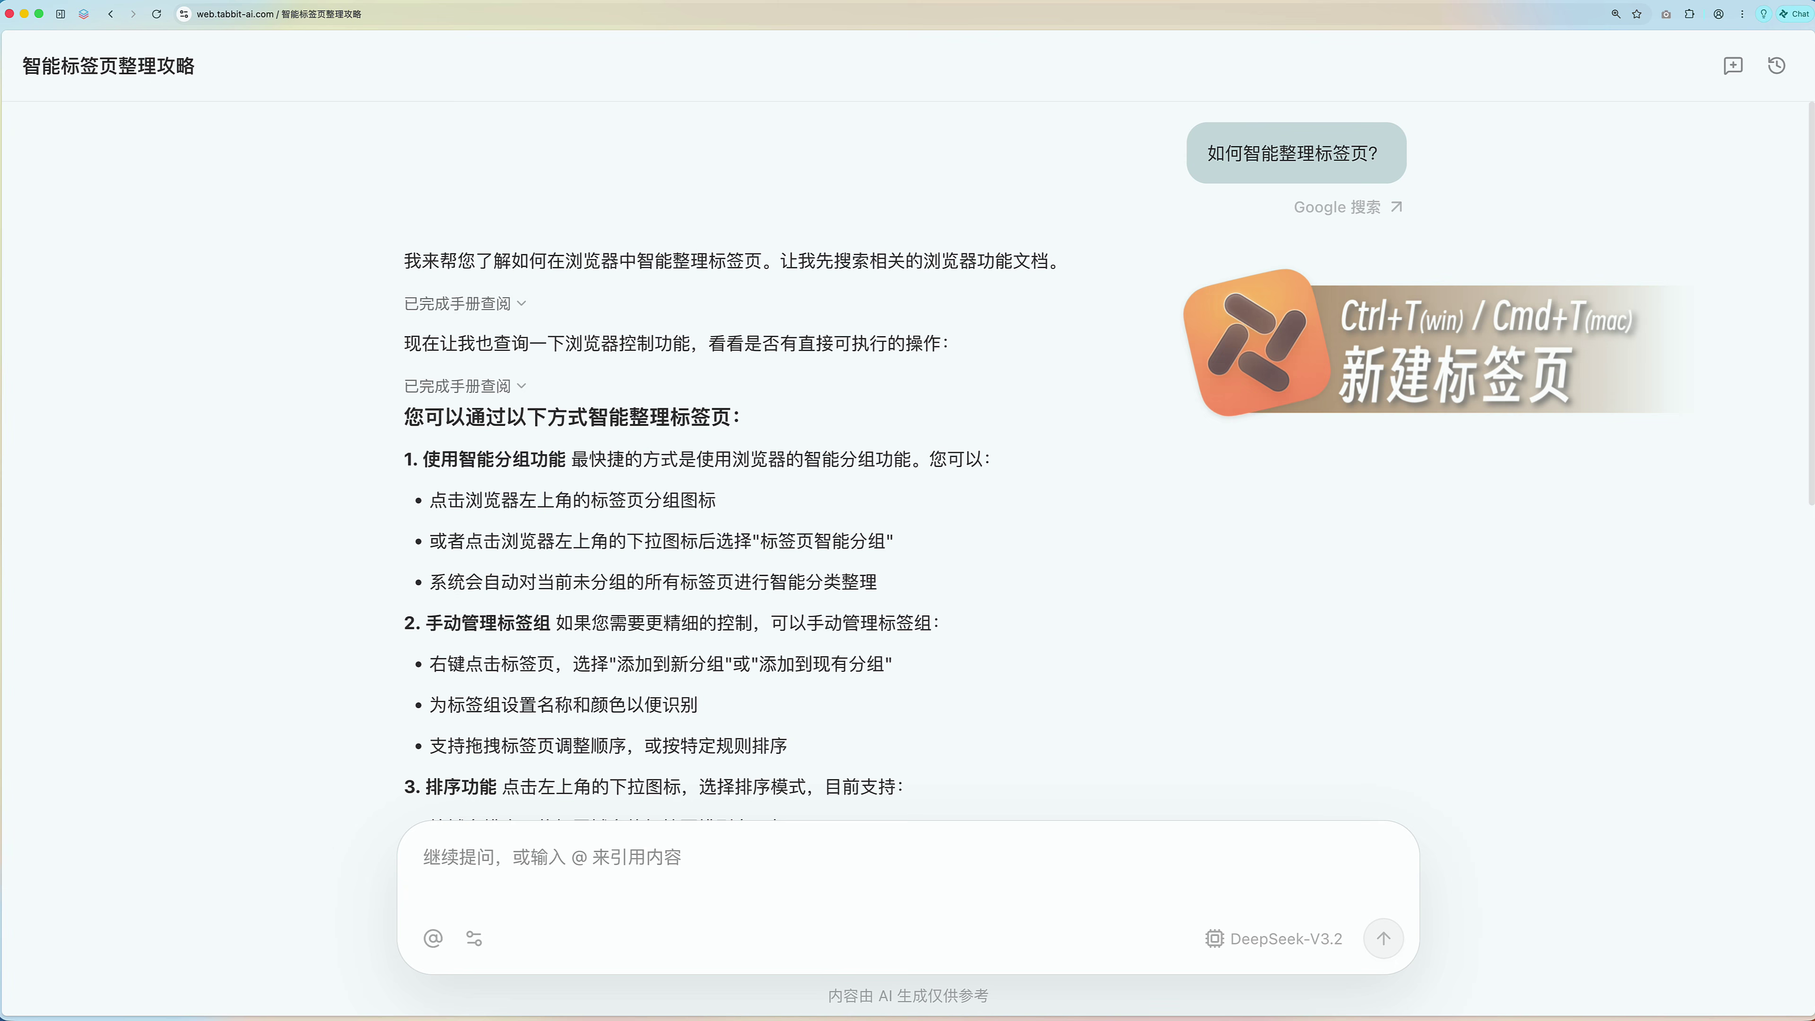
- Open a blank new tab and close it again
key("super+t")
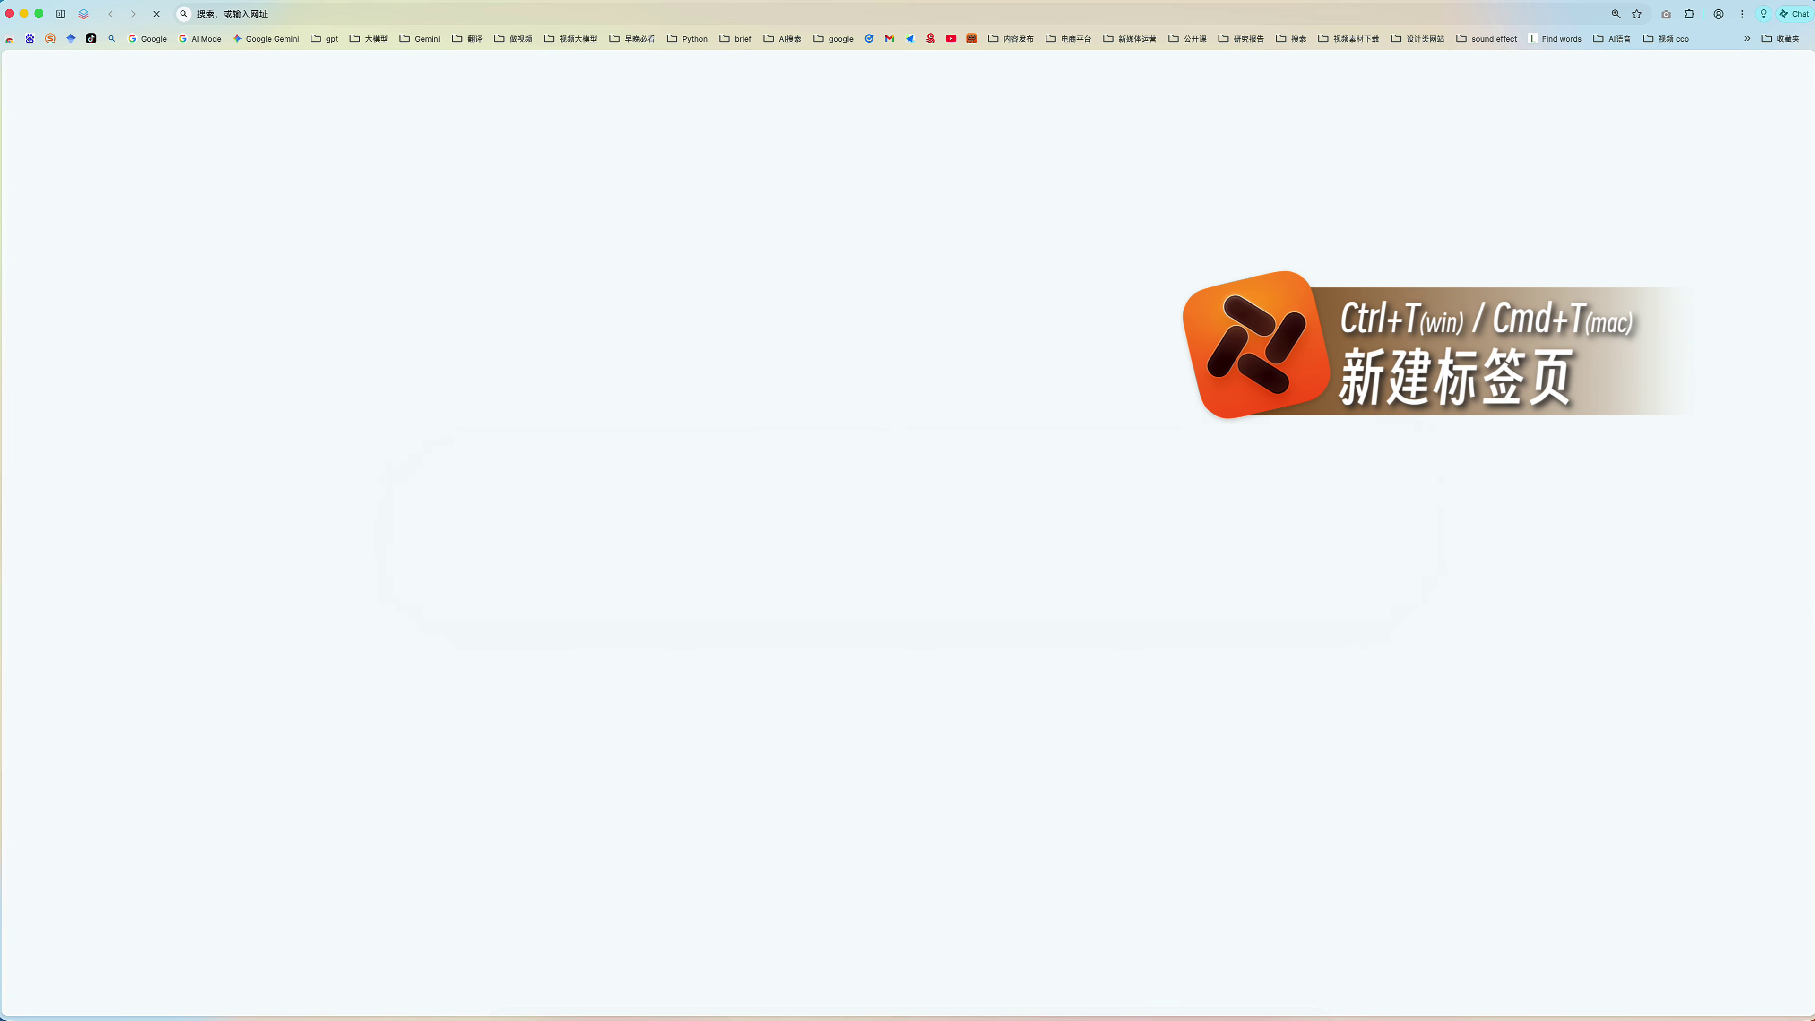
key("super+w")
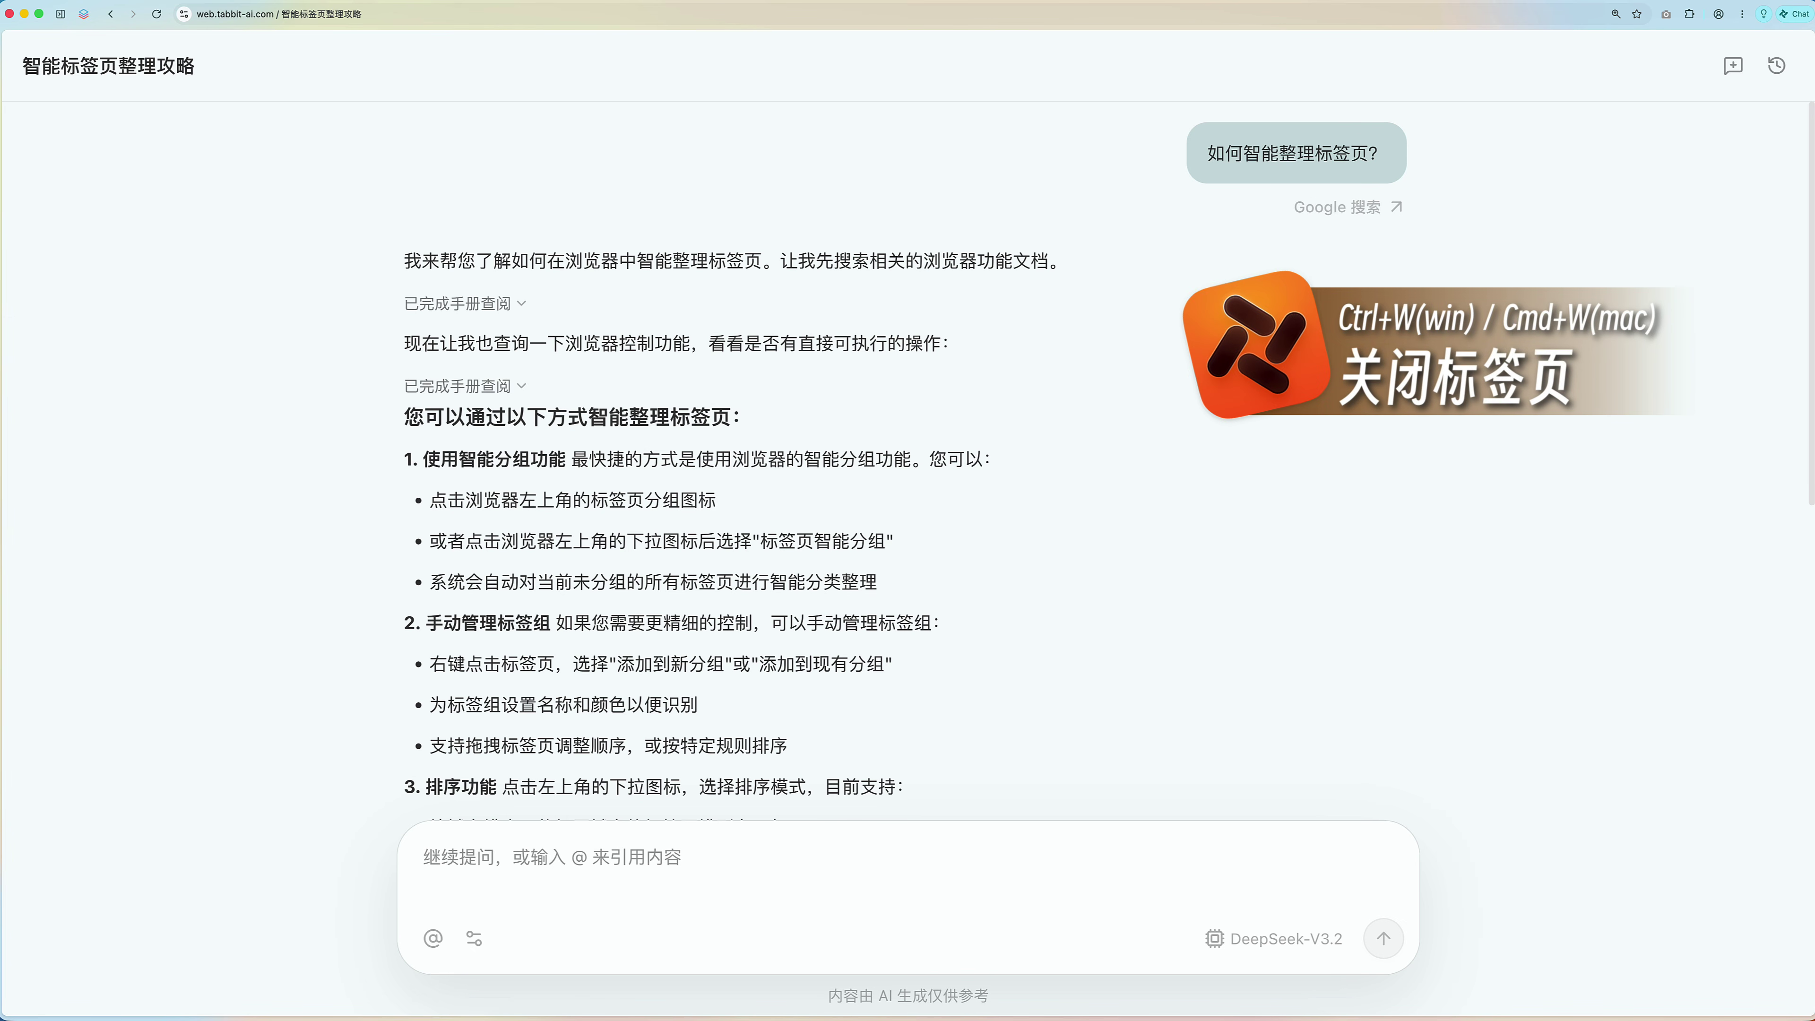
- Activate the address bar, and toggle the bookmarks bar on and off
key("super+l")
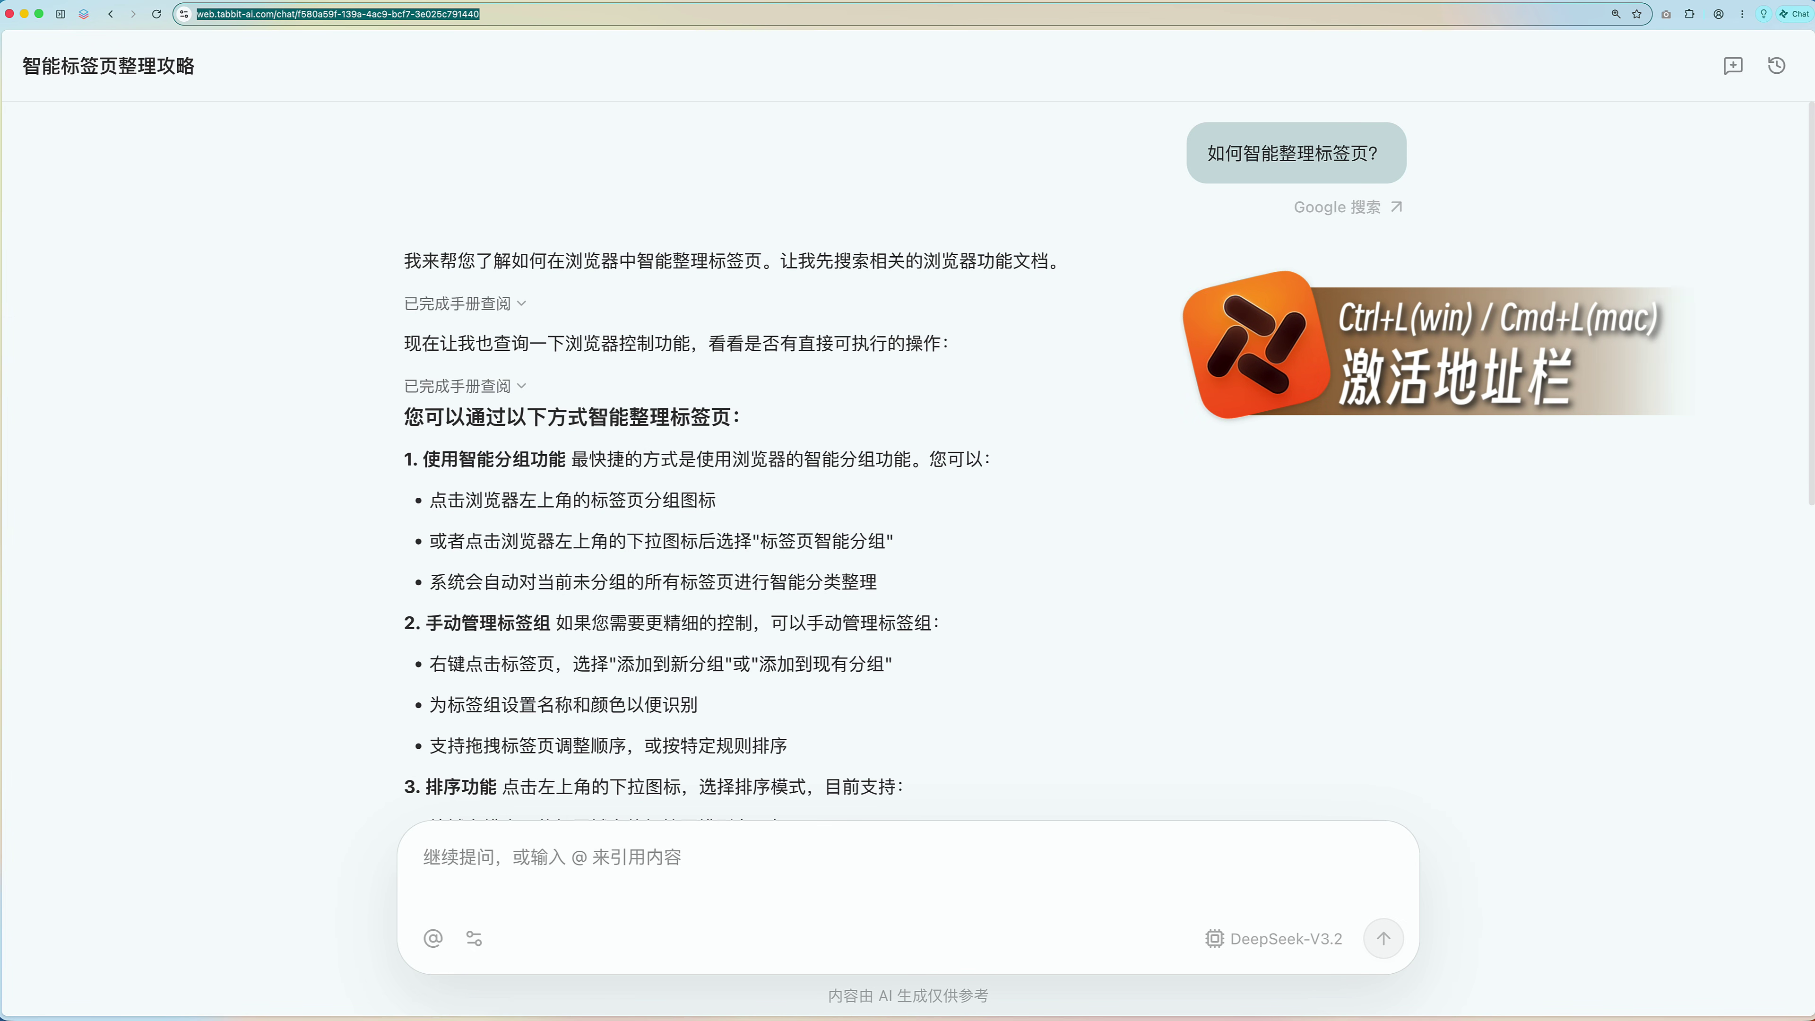
key("super+shift+b")
key("super+shift+b")
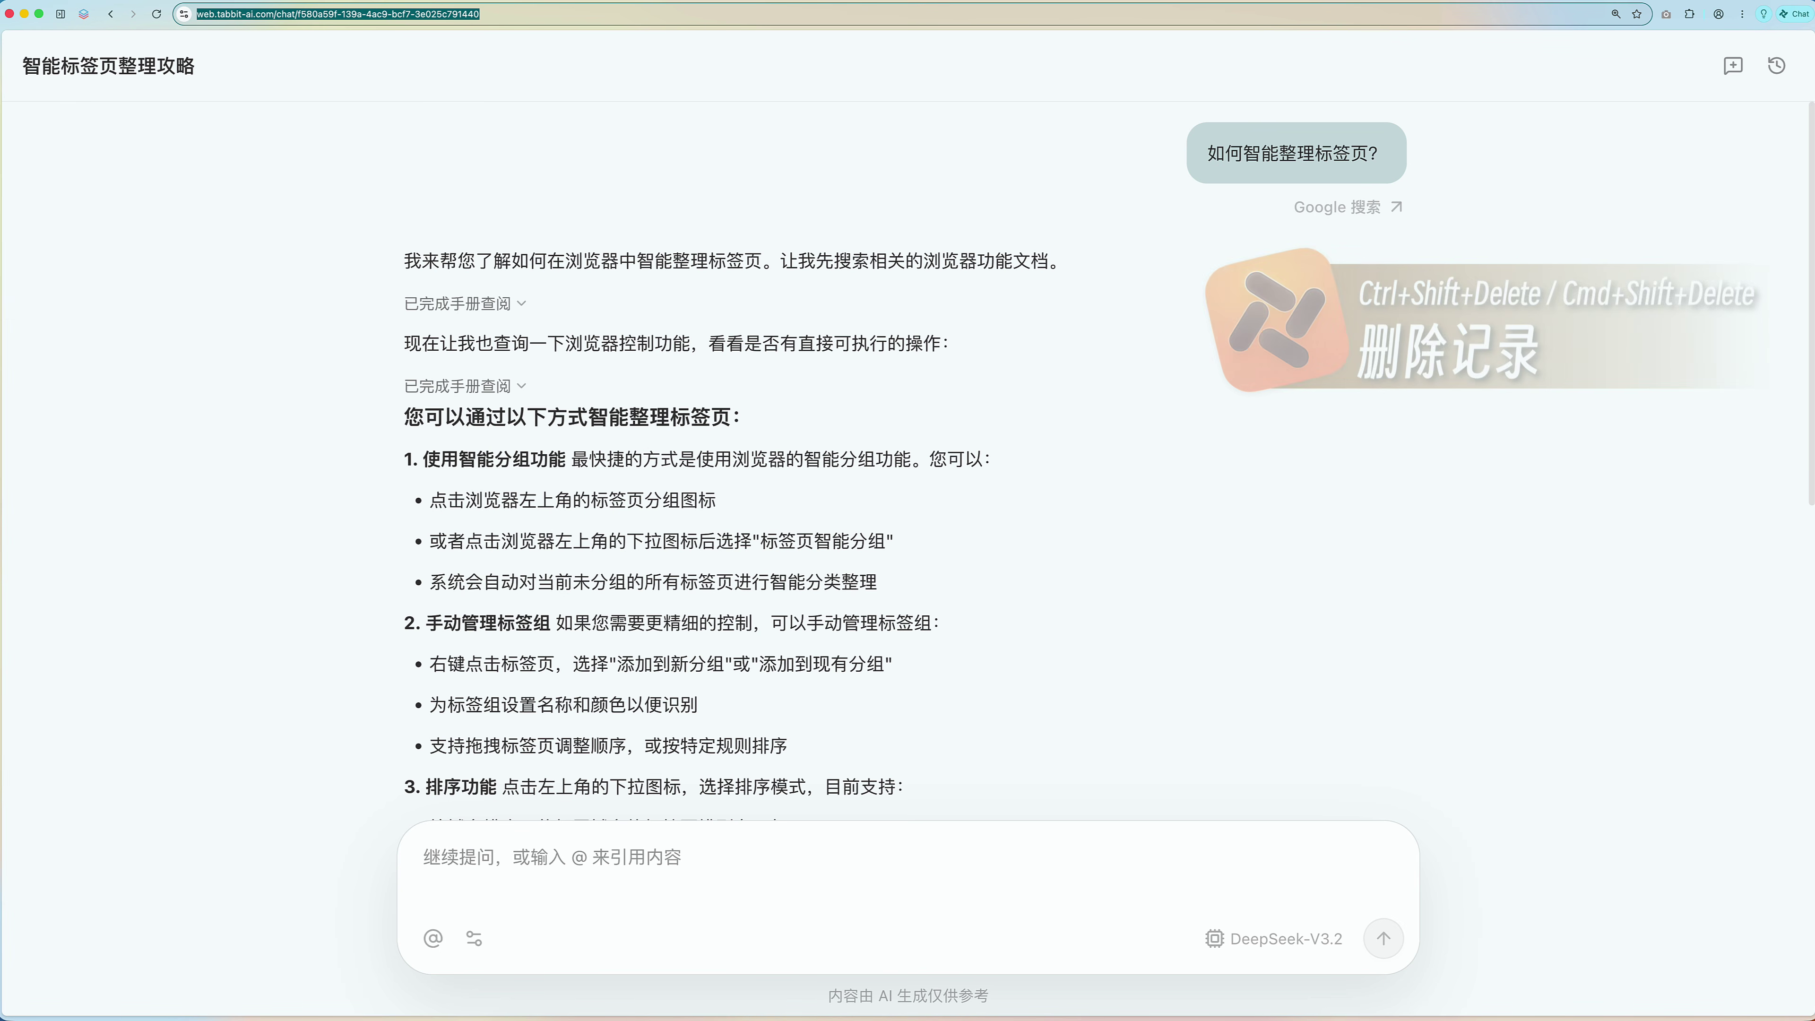
- Open the browser's option for deleting browsing records
key("super+shift+BackSpace")
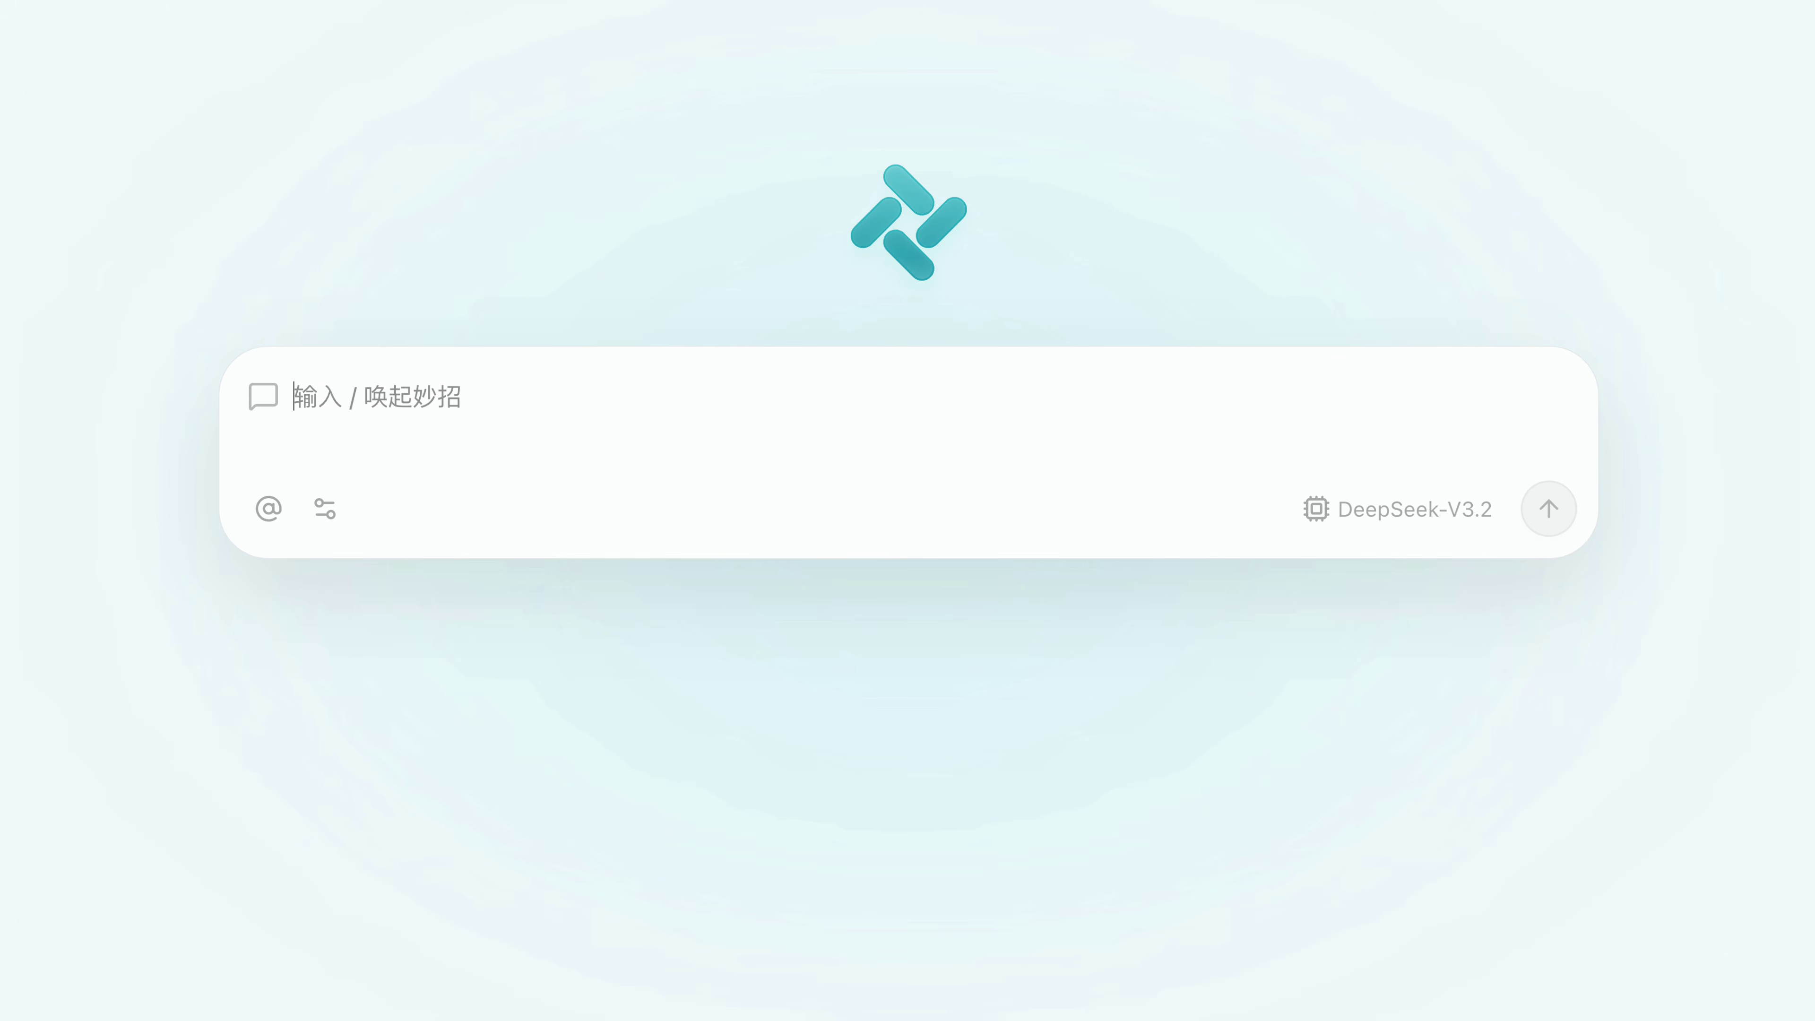
- Create a 提示词-type 妙招 named 角色介绍 asking for a character's background, growth, setbacks, relationships and ending
type("/")
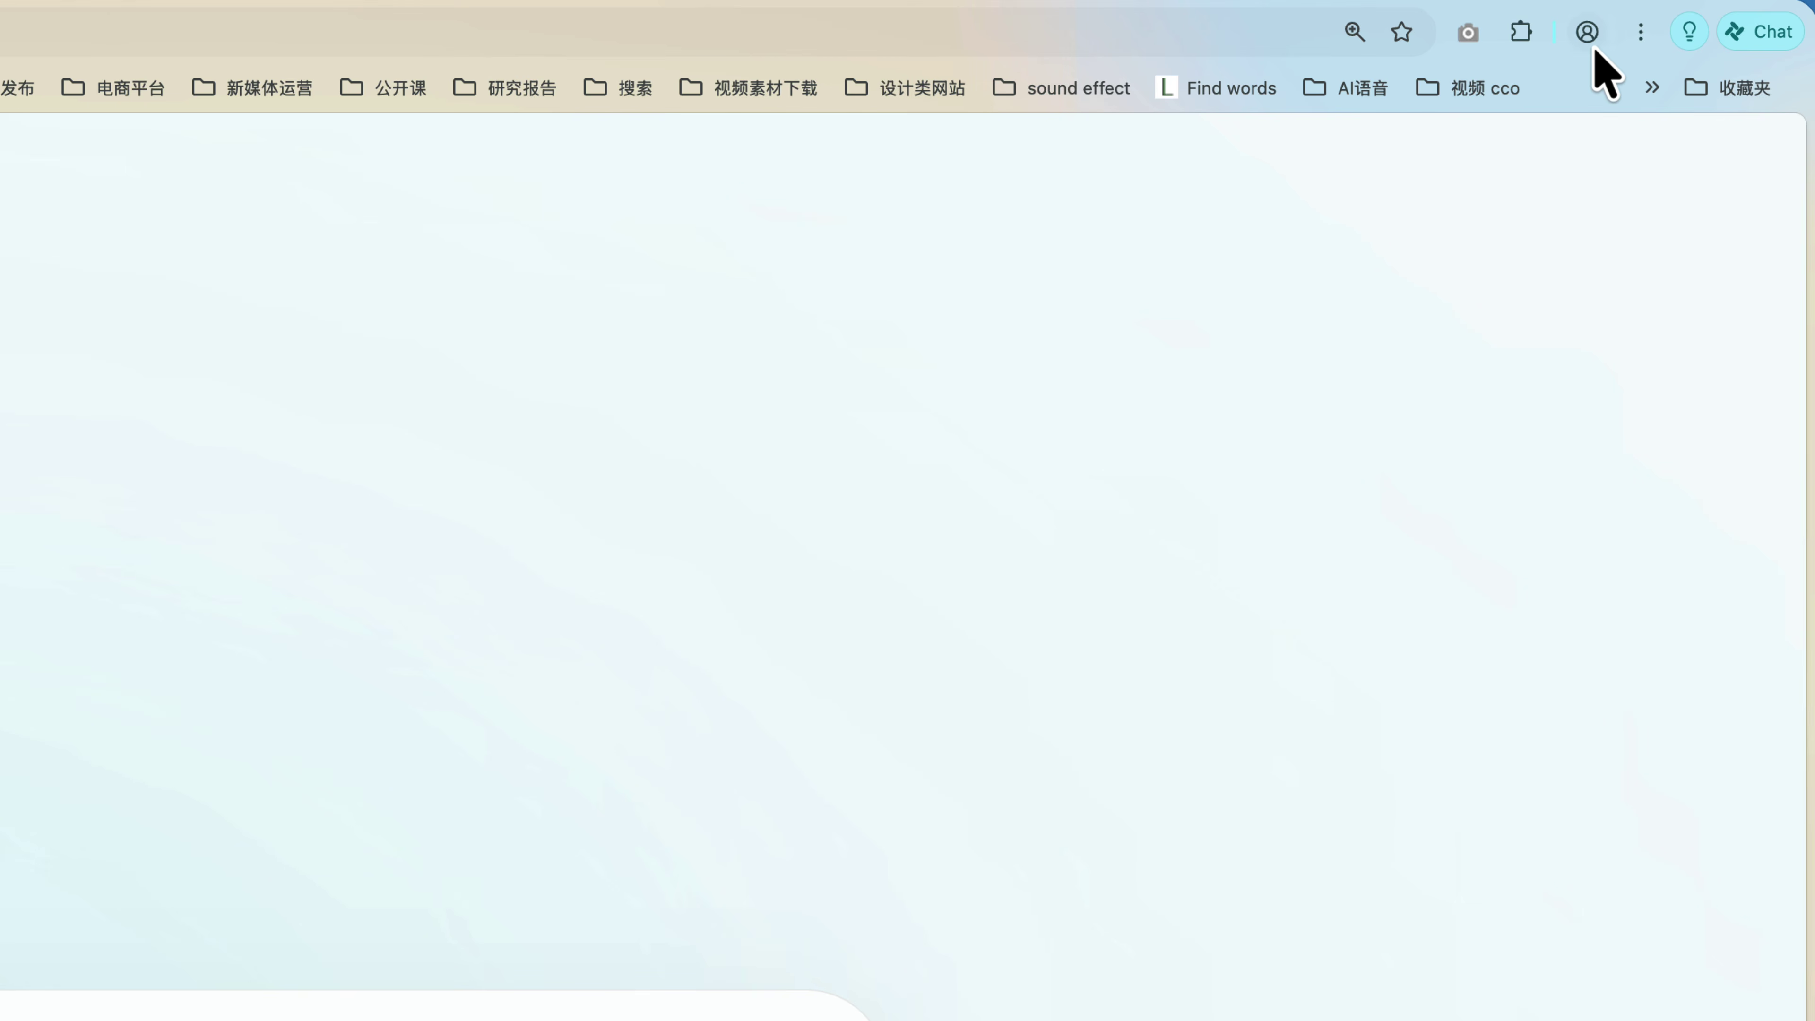
left_click(1587, 32)
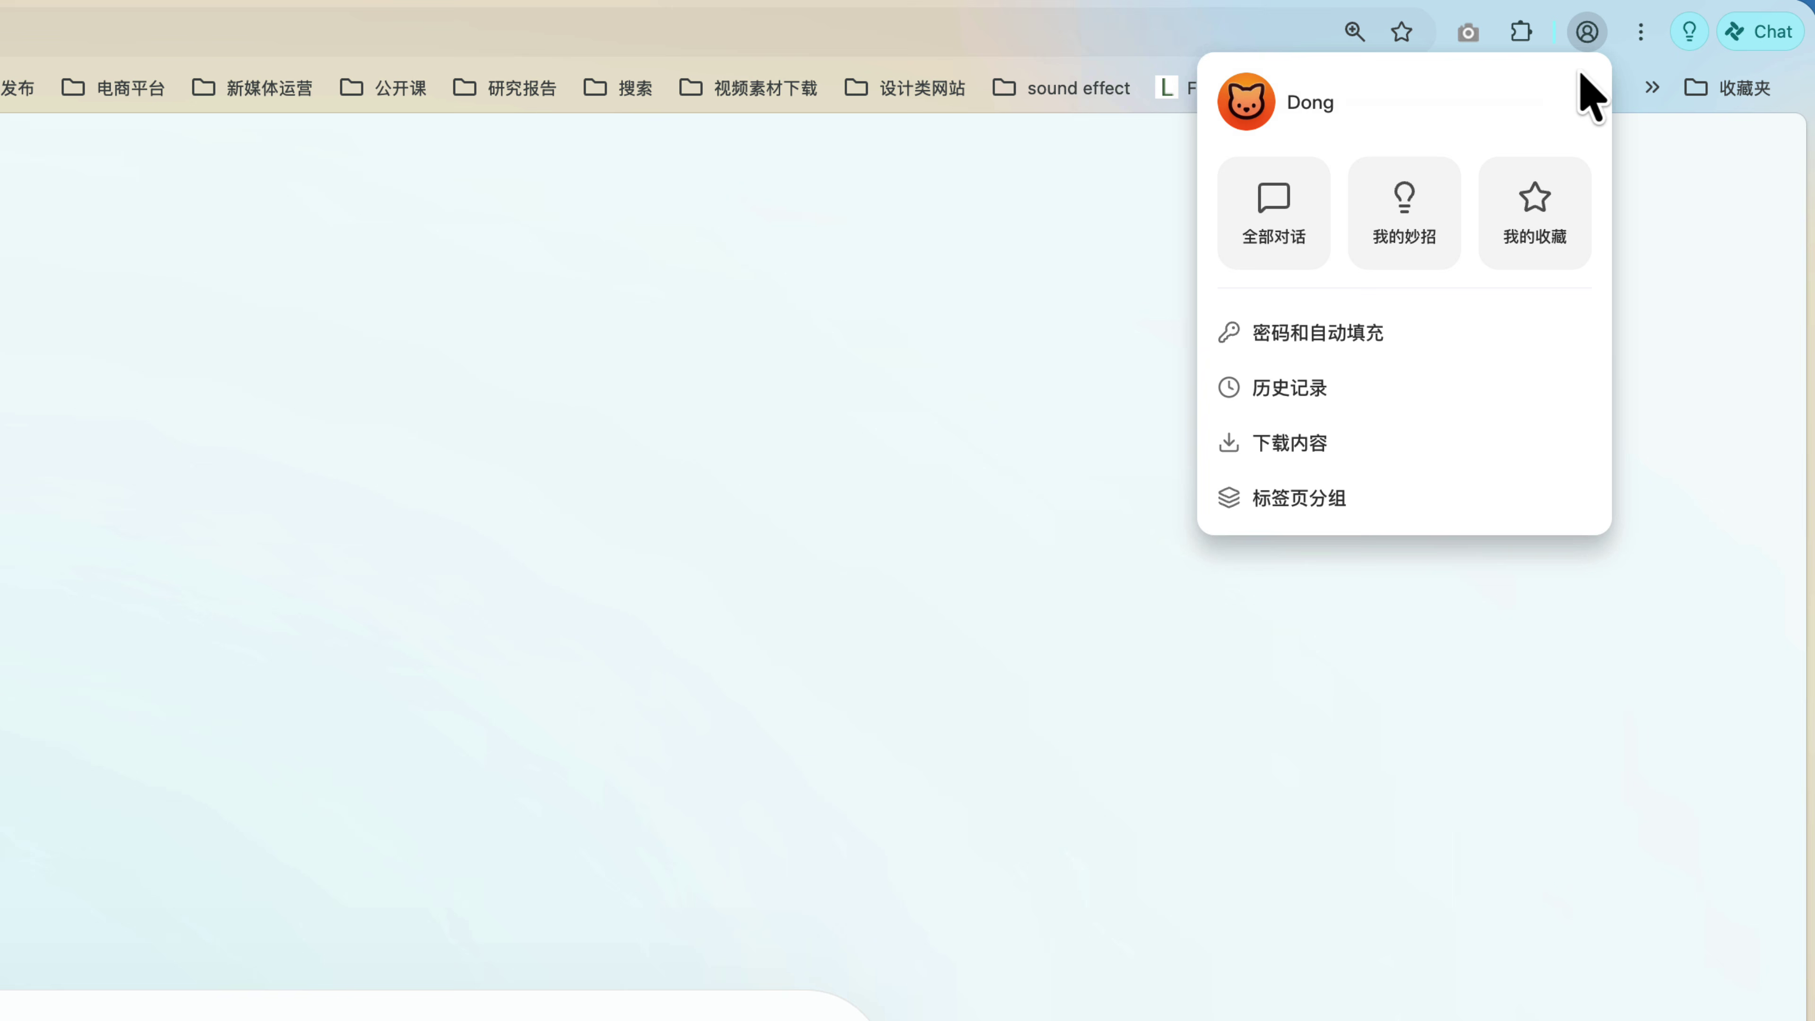
left_click(1445, 223)
left_click(1578, 128)
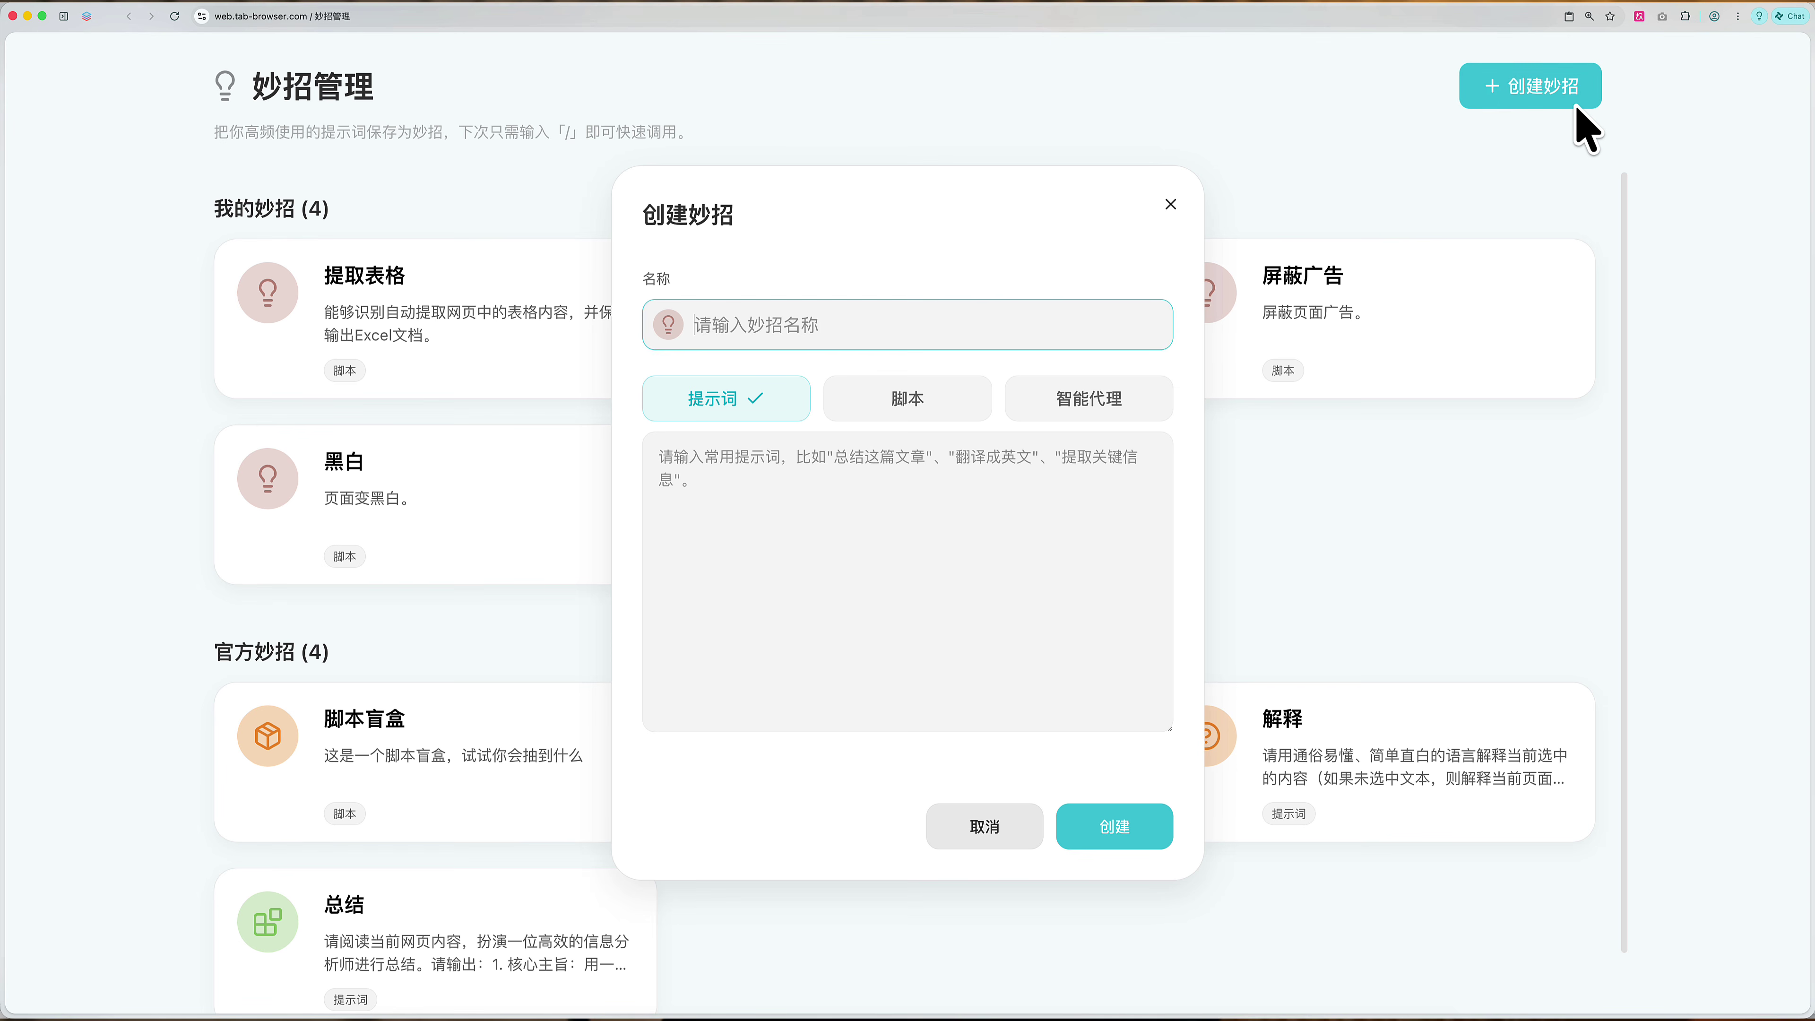
left_click(908, 544)
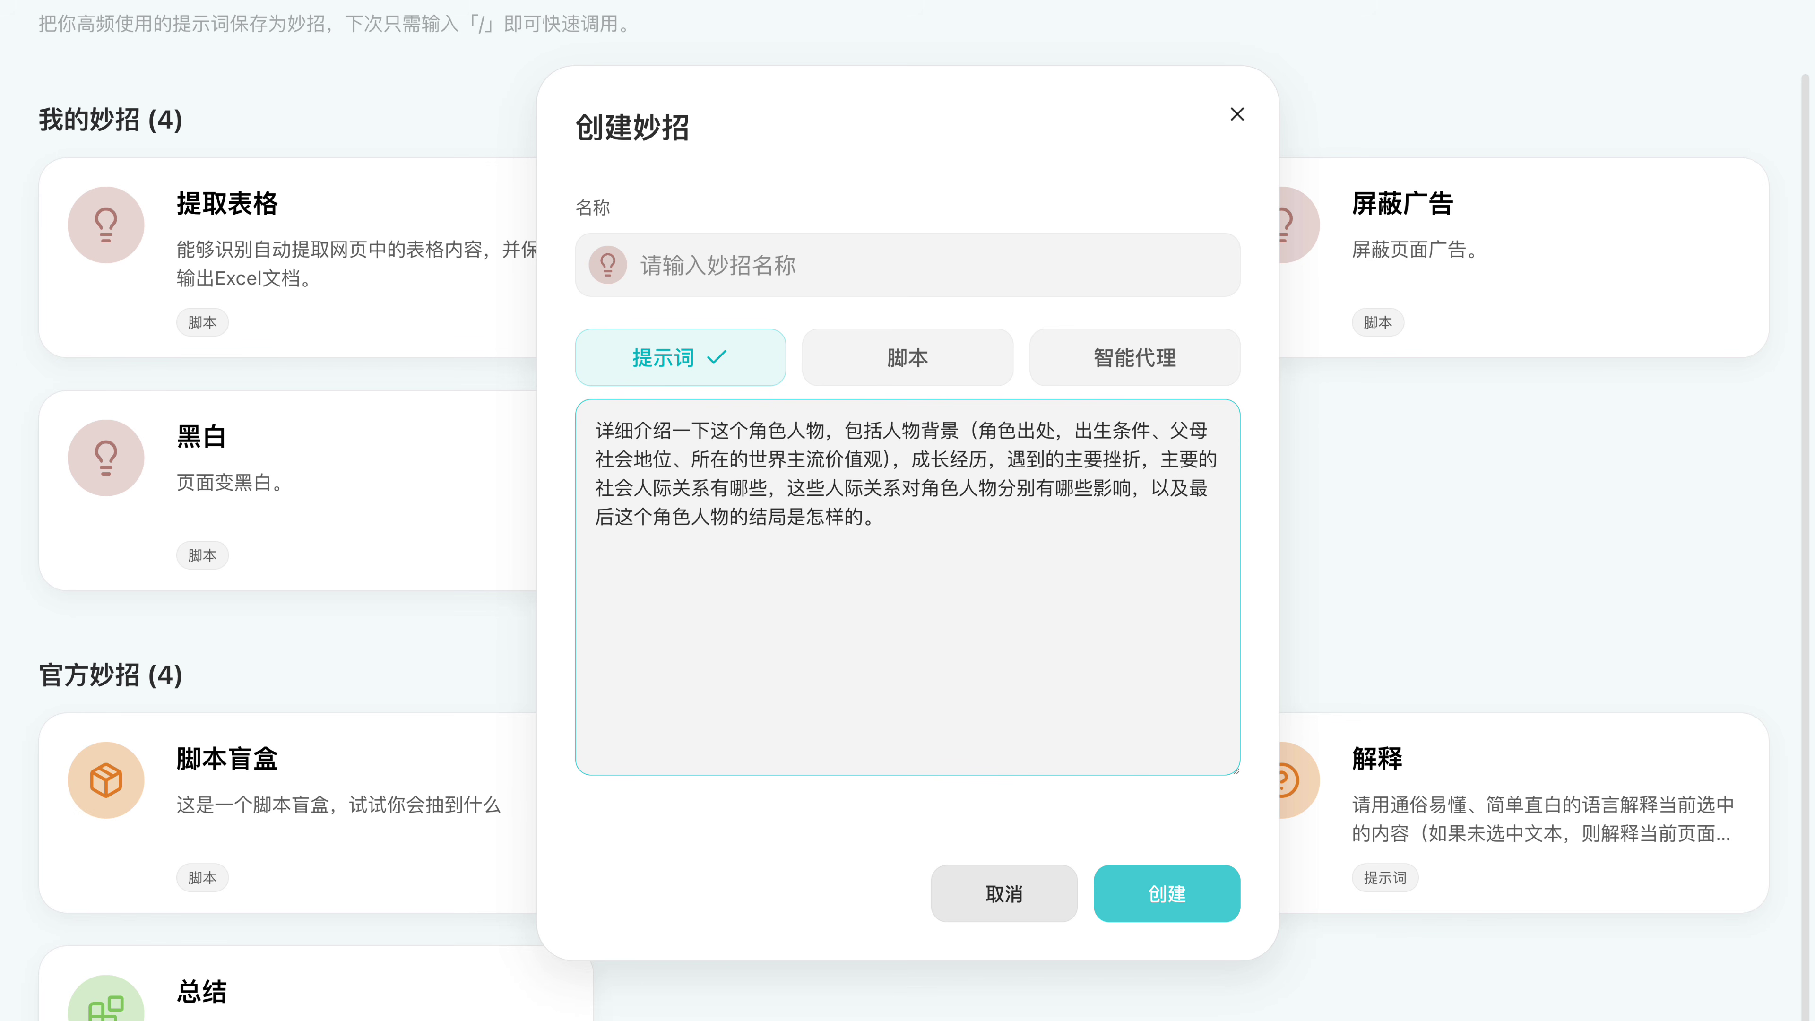
left_click(779, 253)
type("juese")
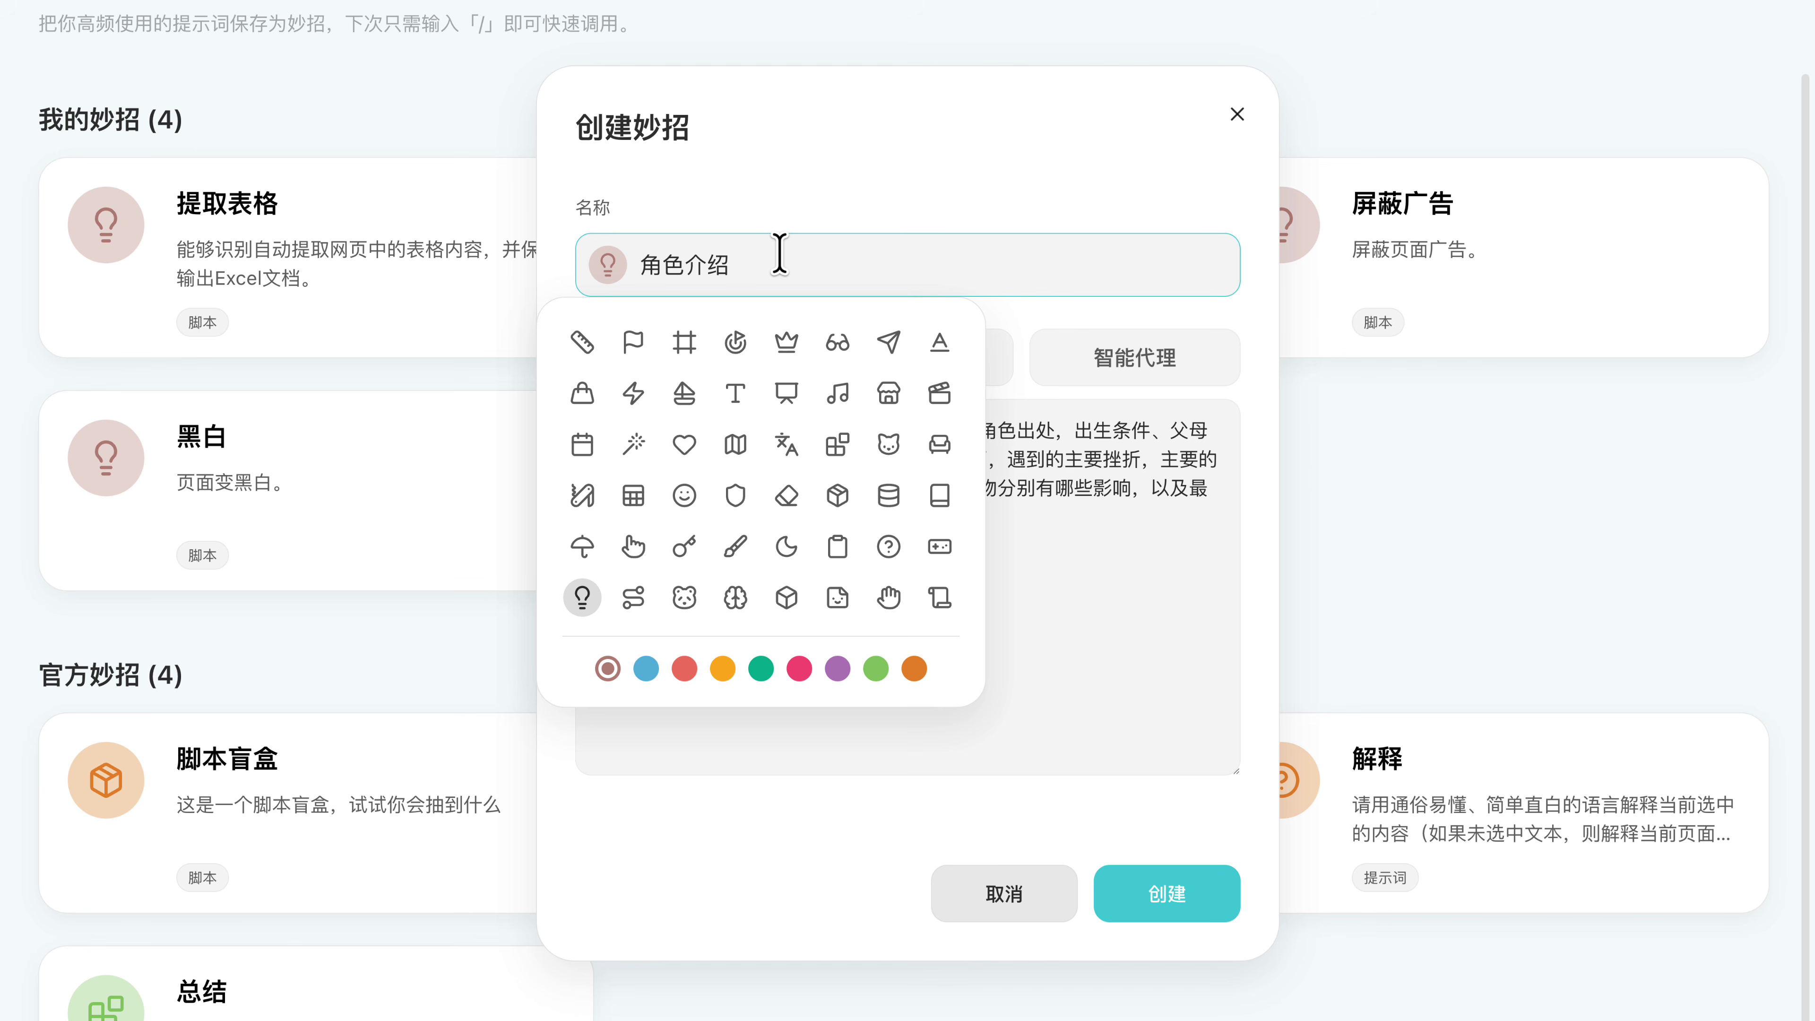
left_click(1020, 202)
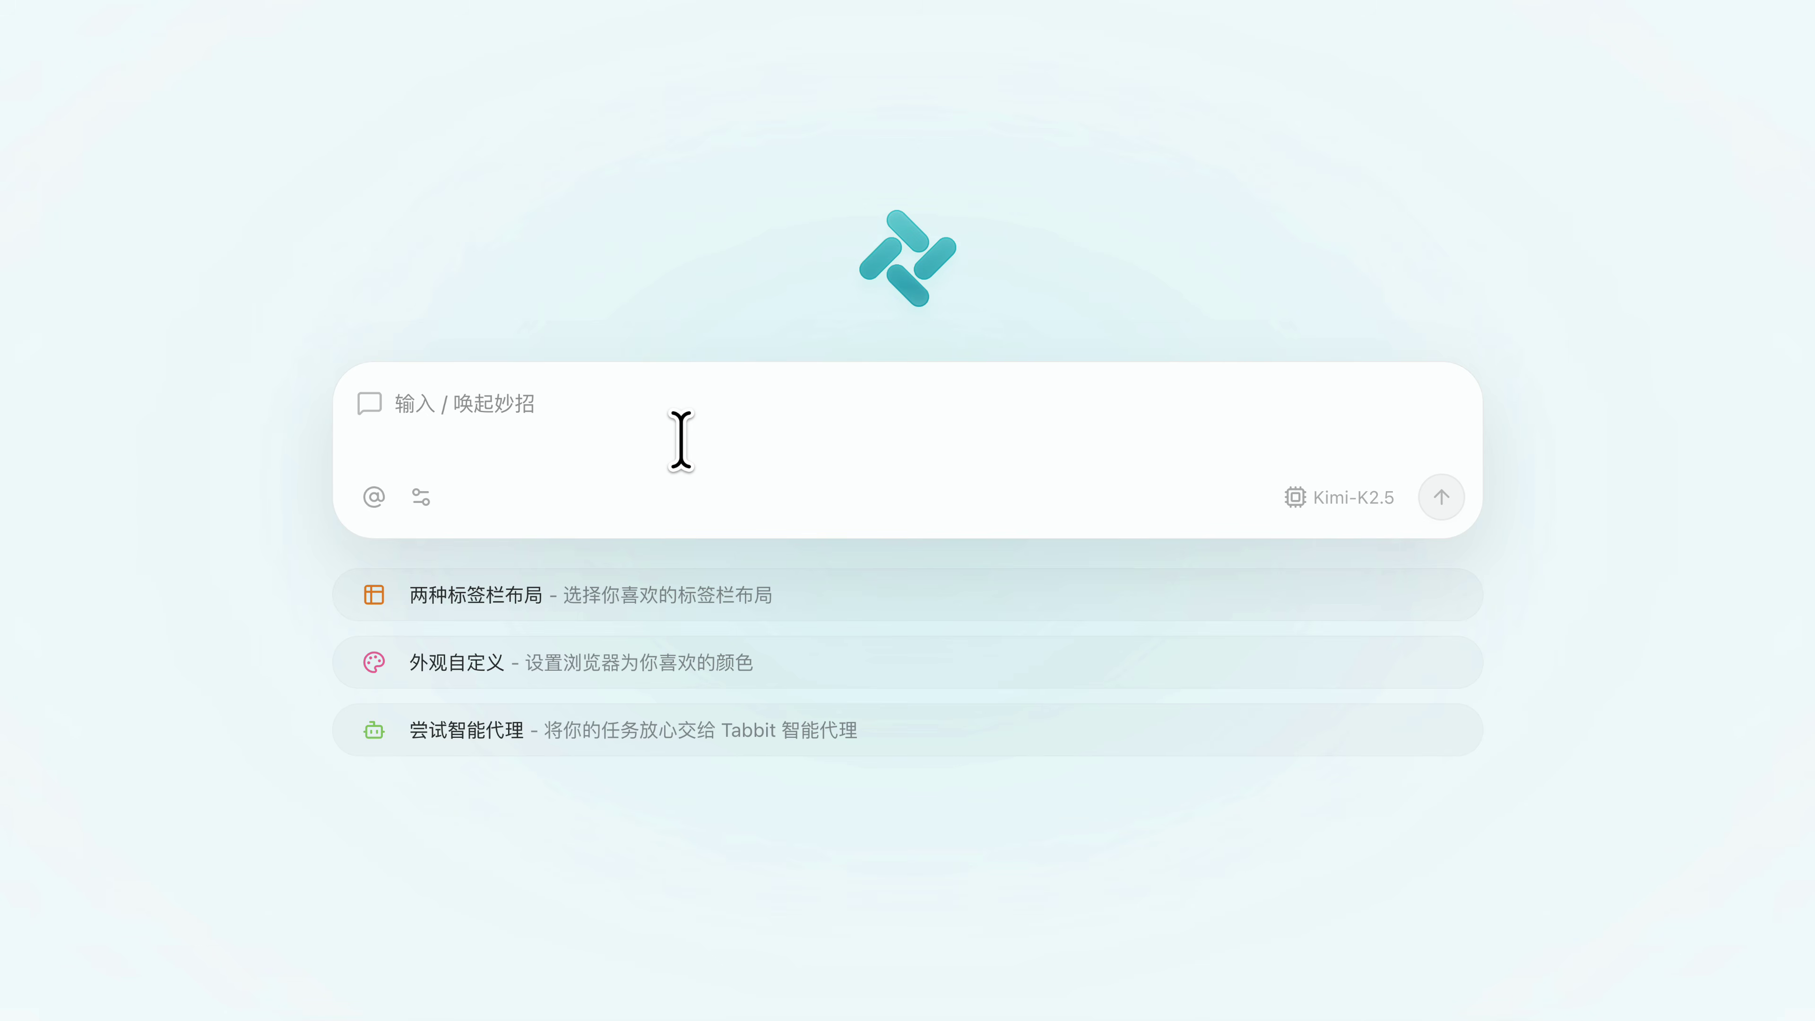
- Ask about 陈平安 with the 角色介绍 妙招 in a new chat and read through the answer
type("/")
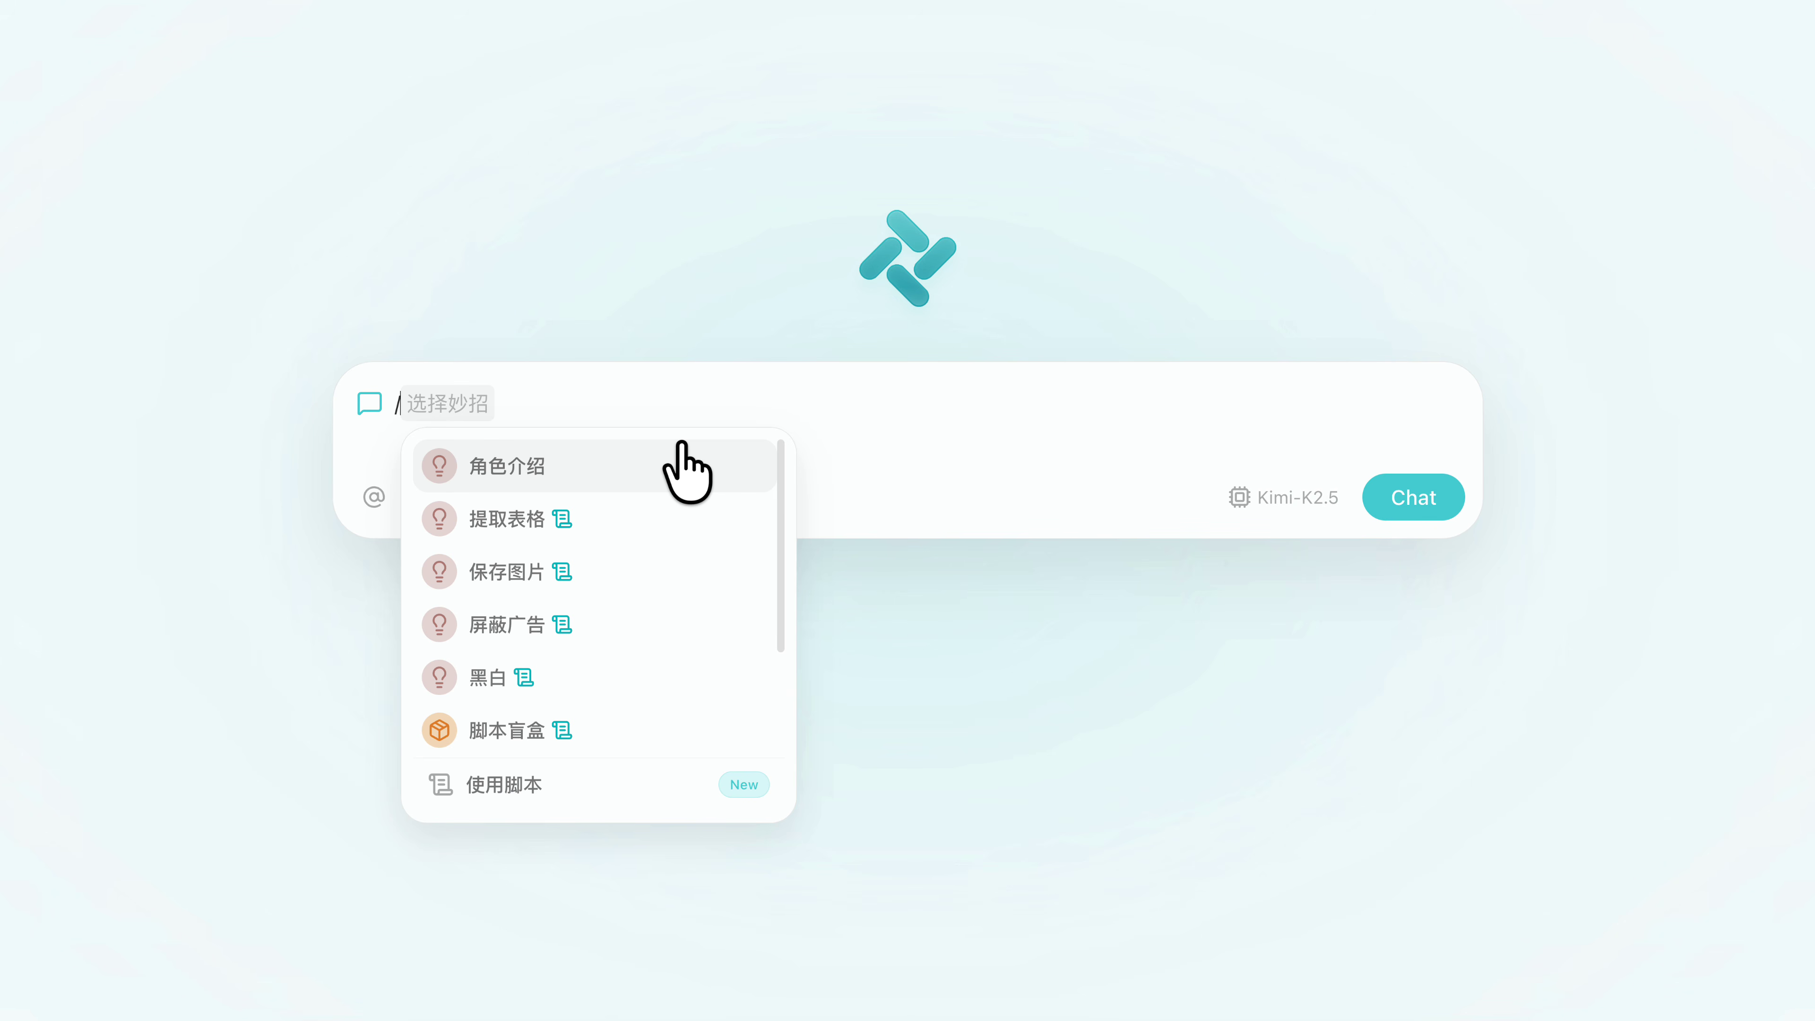
left_click(692, 463)
type("陈平安")
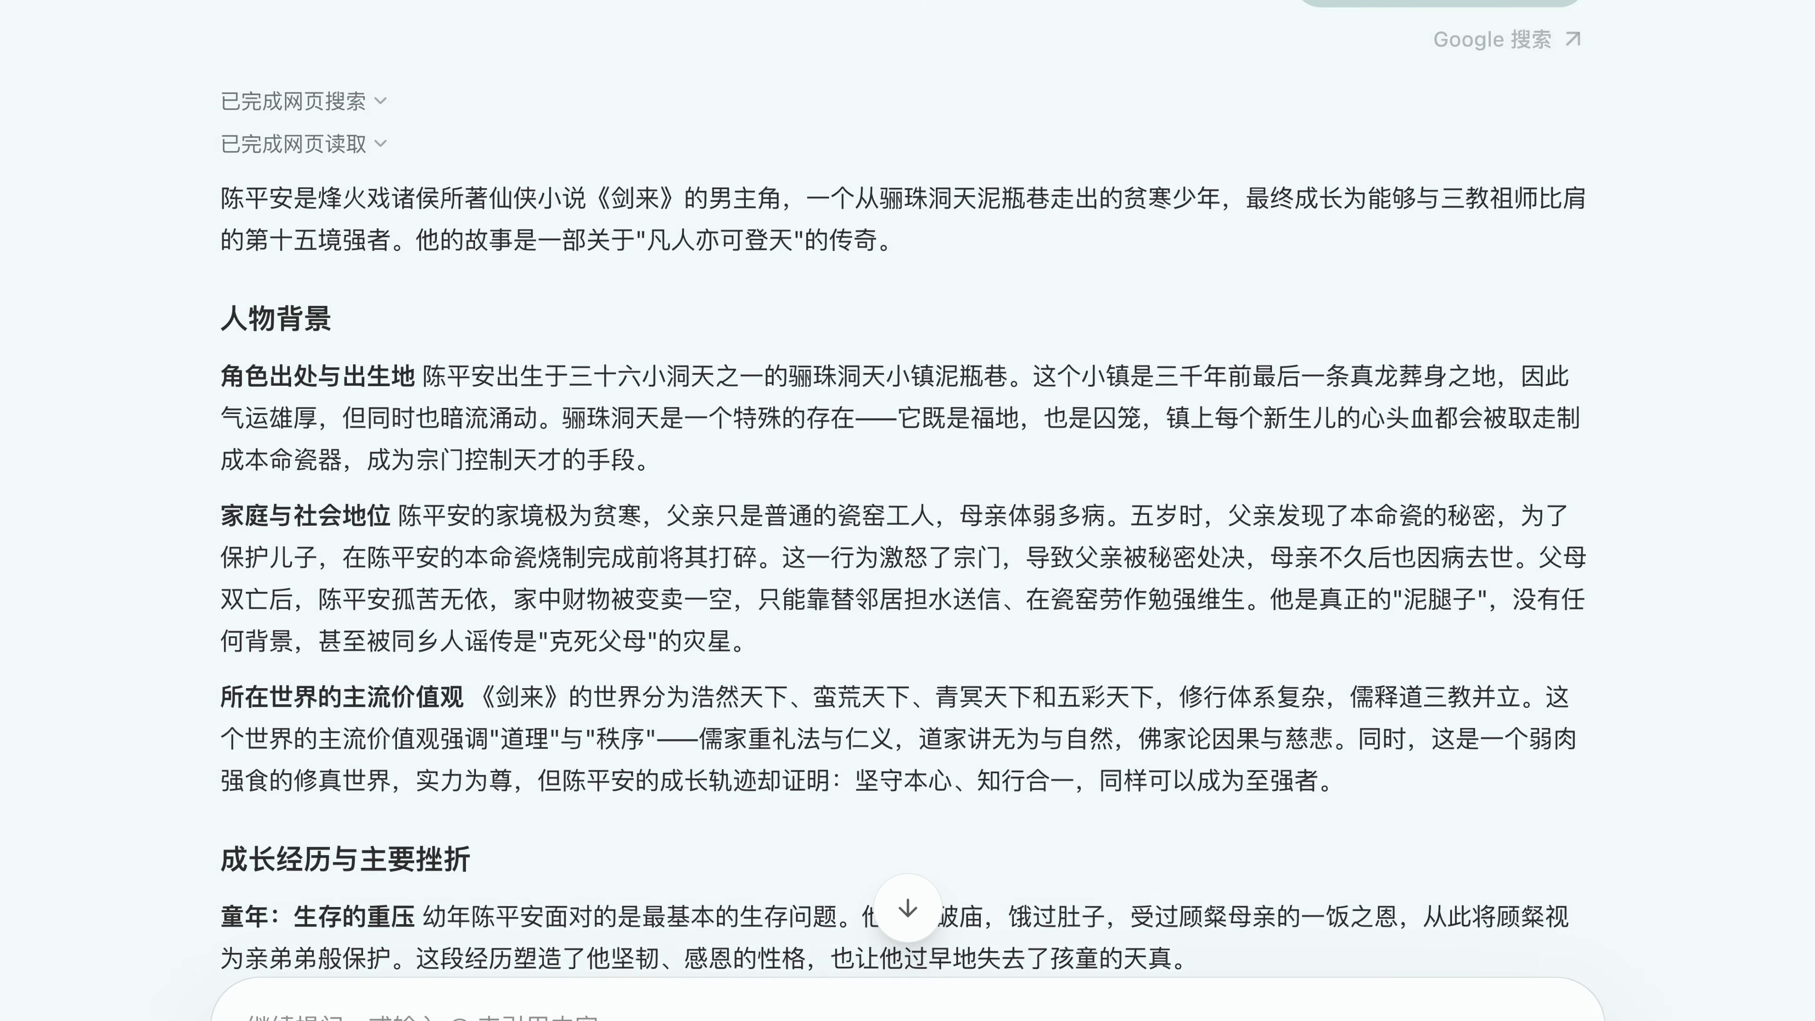
scroll(903, 500, "down", 5)
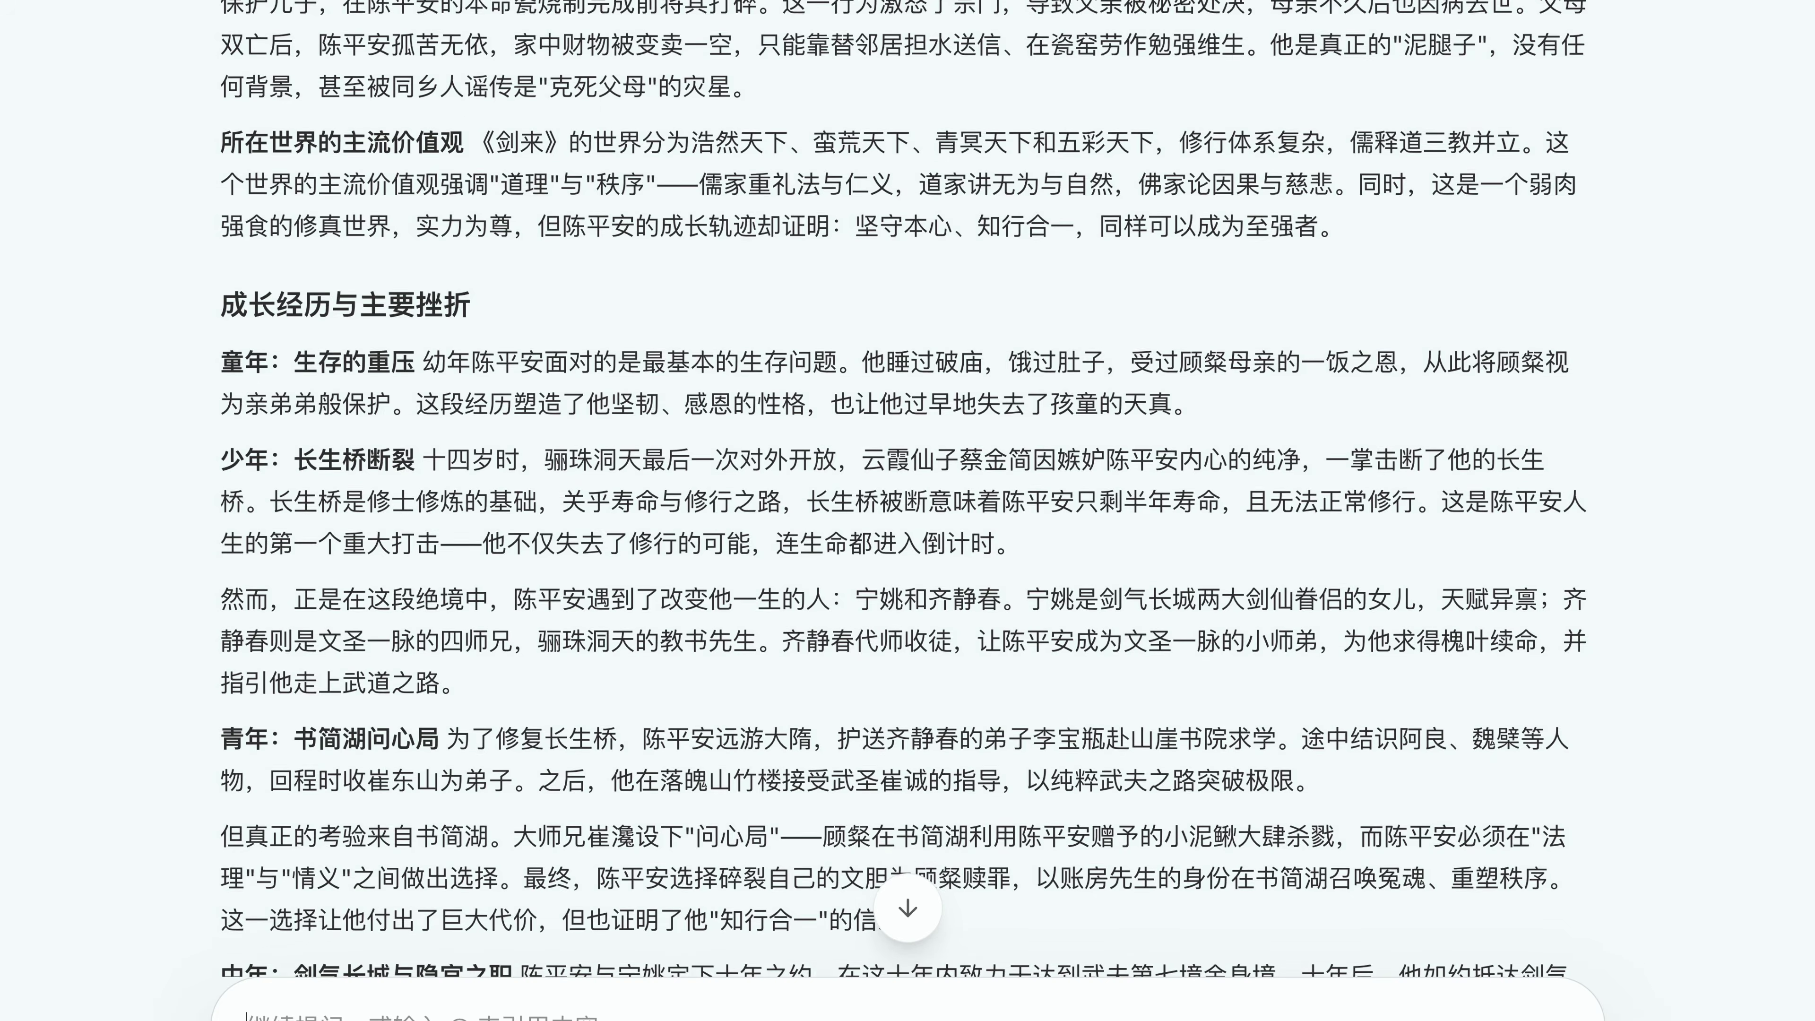
scroll(903, 500, "down", 10)
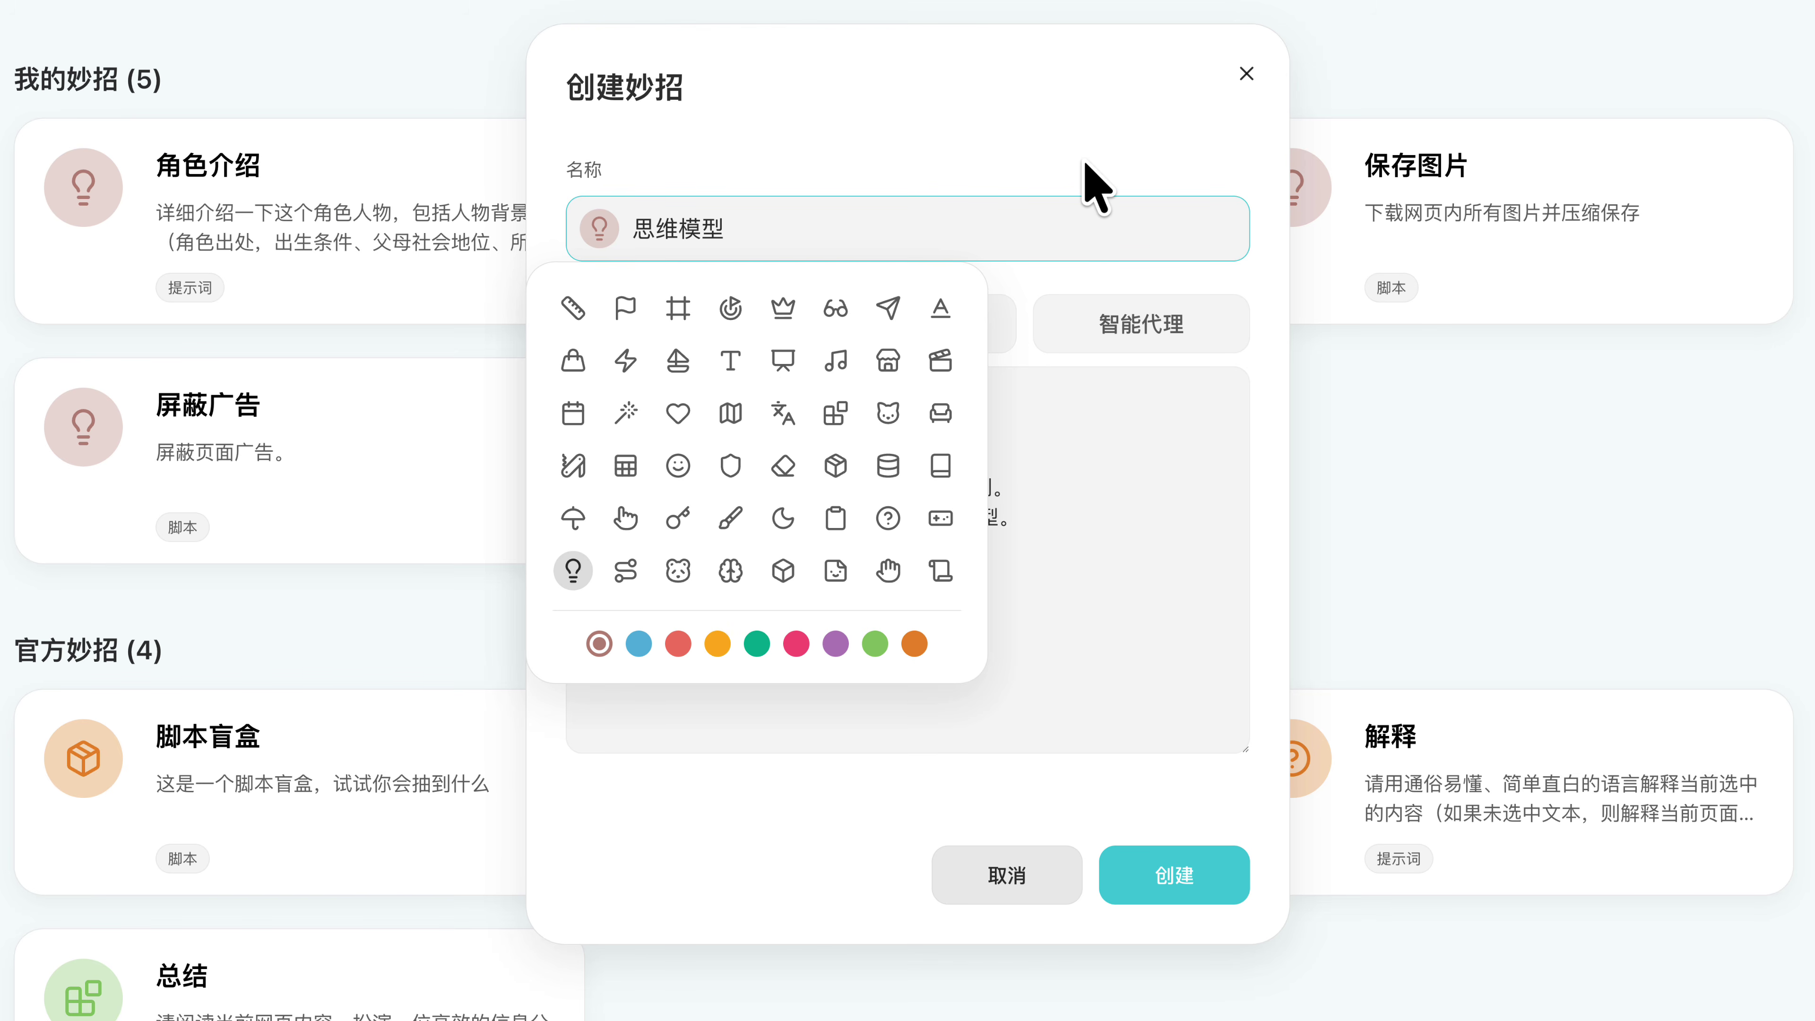
- Create the 妙招 named 思维模型, use it in a new chat on 安索夫矩阵, and read the answer
left_click(1085, 163)
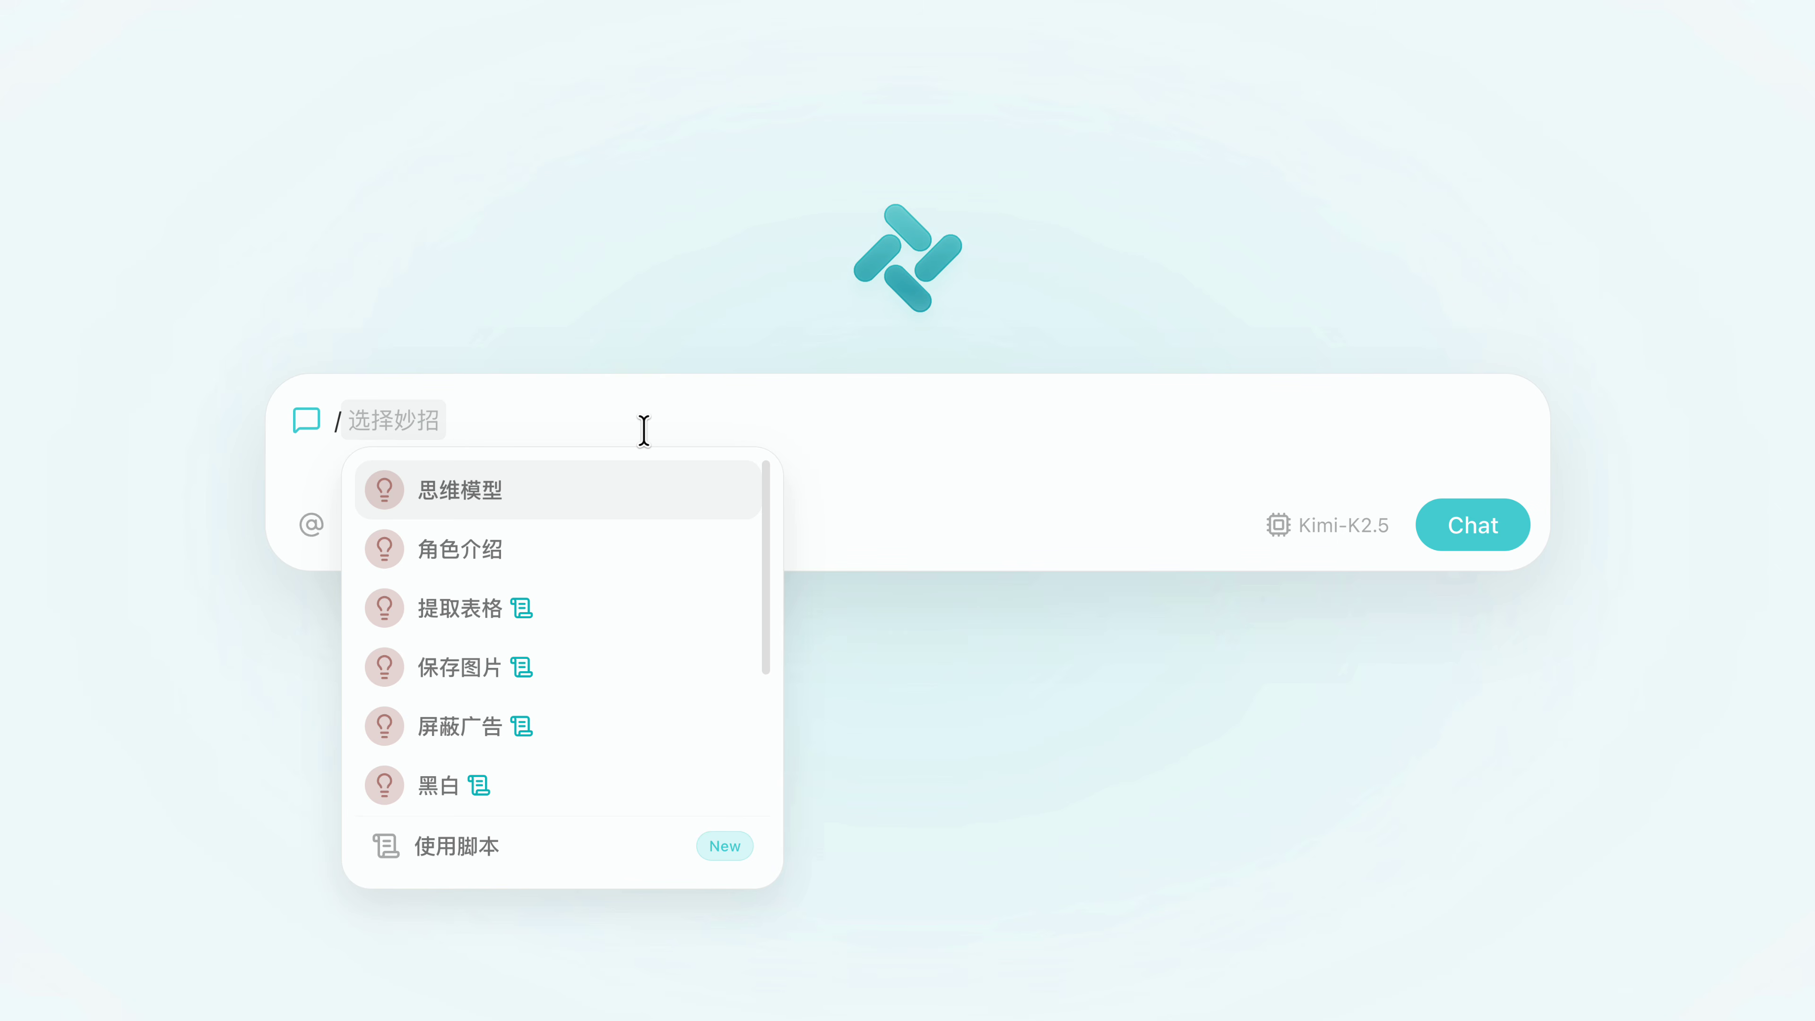
key("Return")
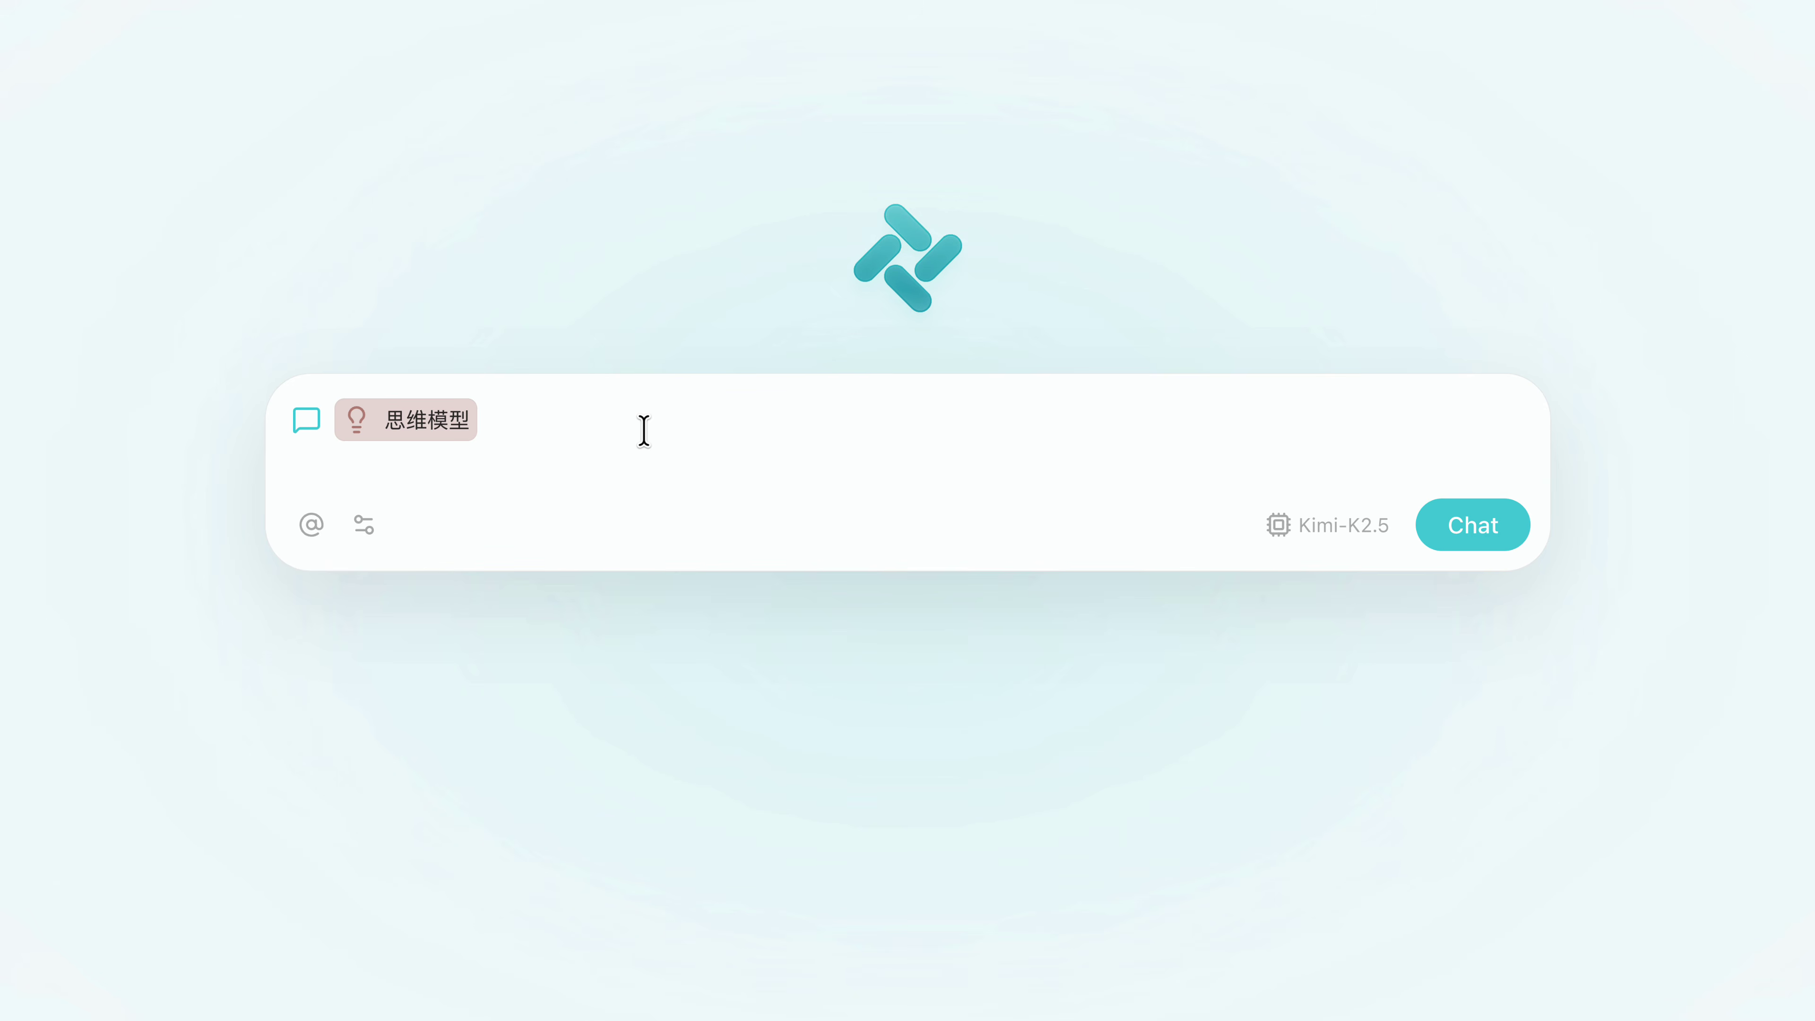
type("安索夫矩阵")
key("Return")
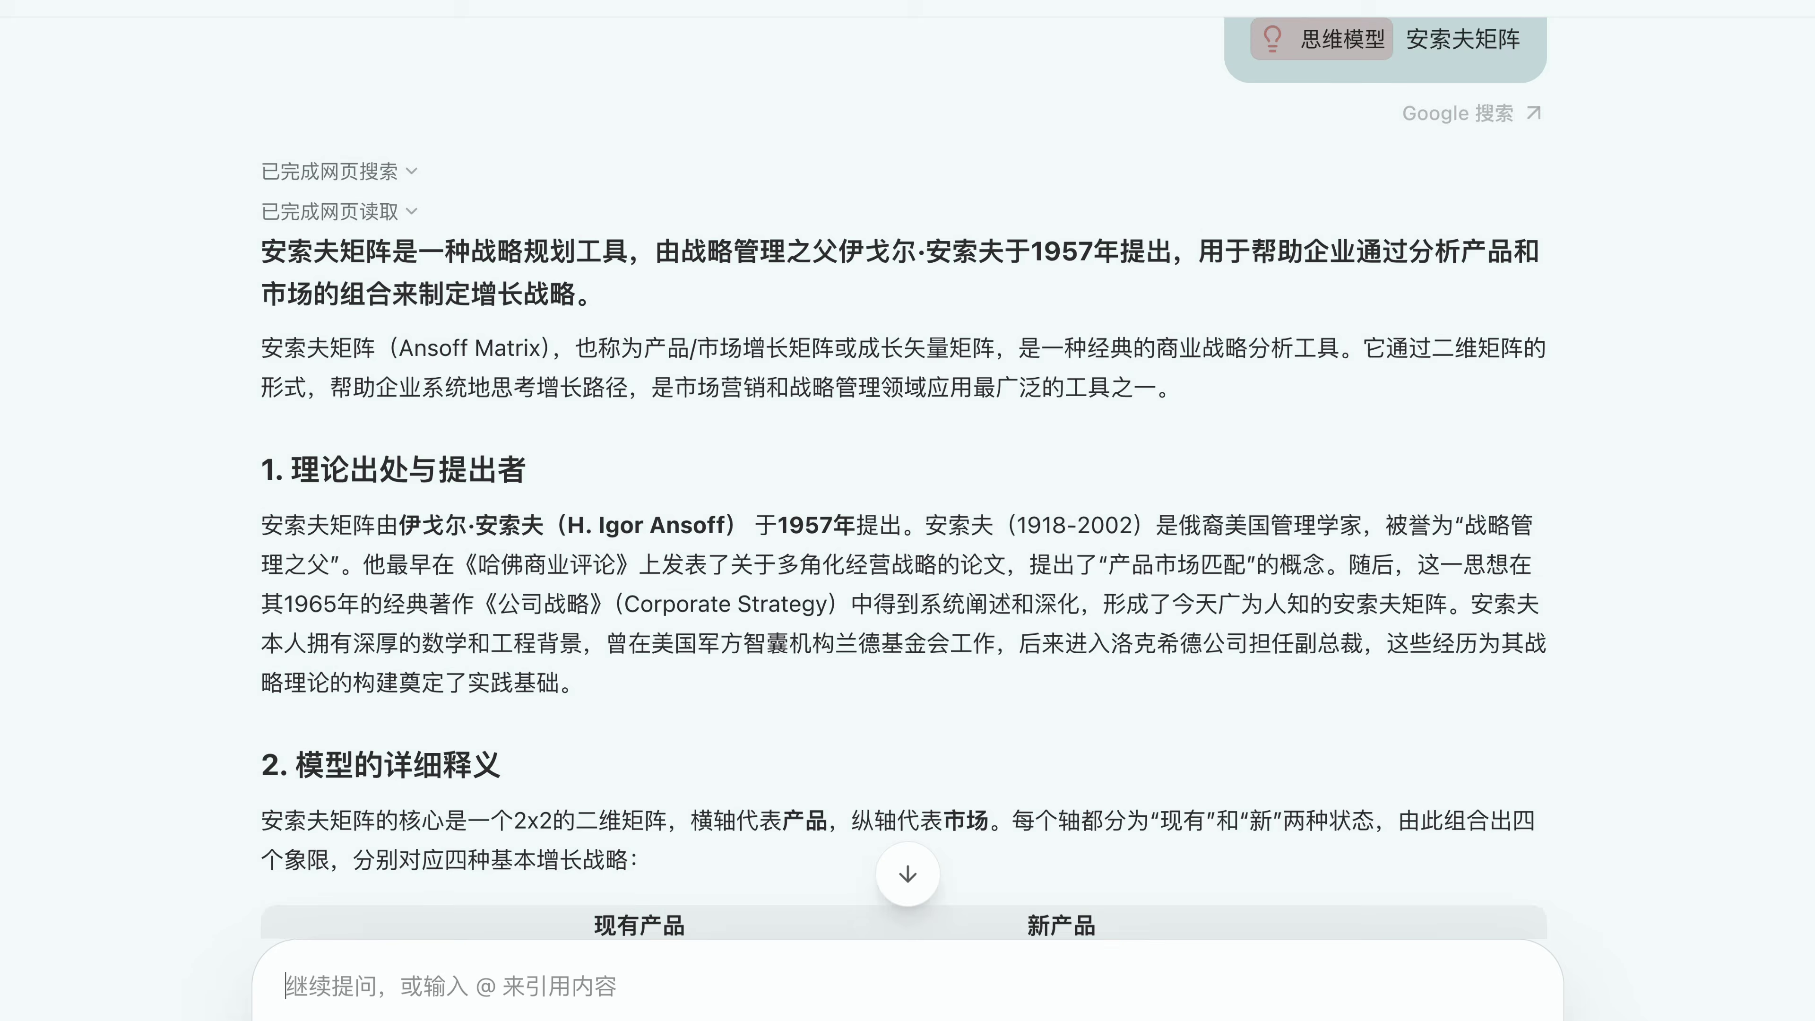
scroll(904, 479, "down", 6)
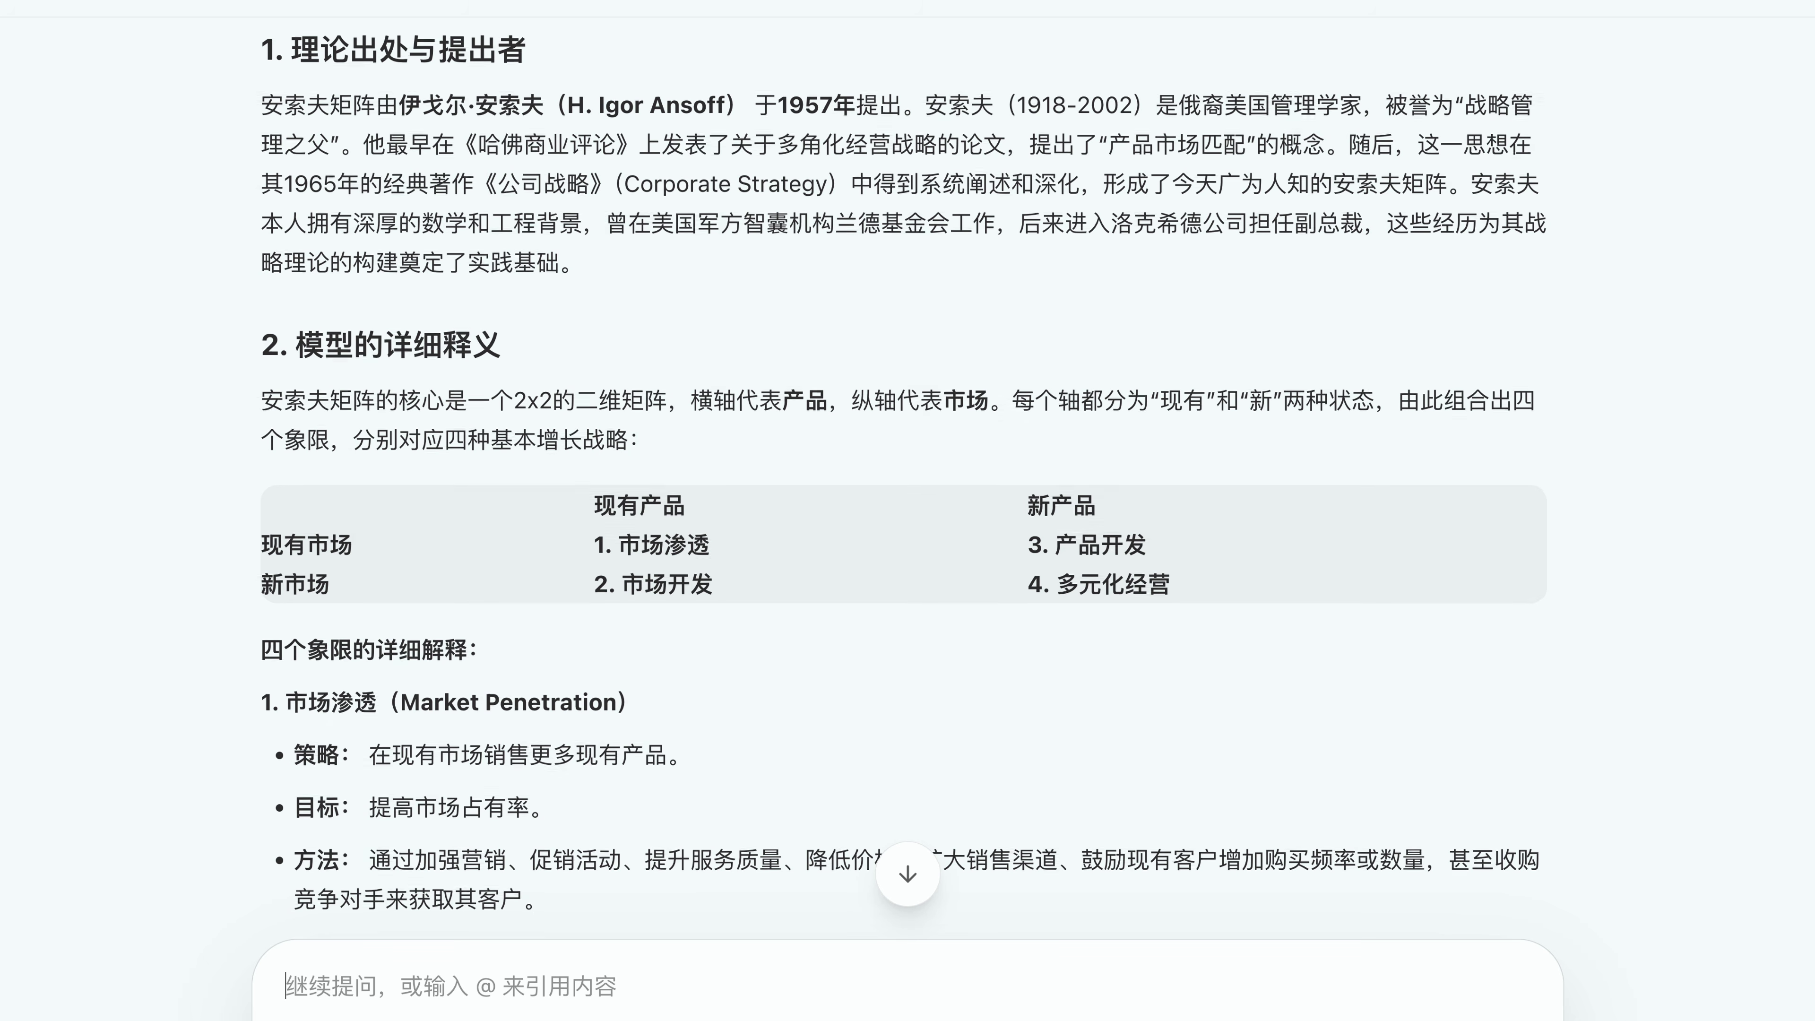
scroll(903, 478, "down", 7)
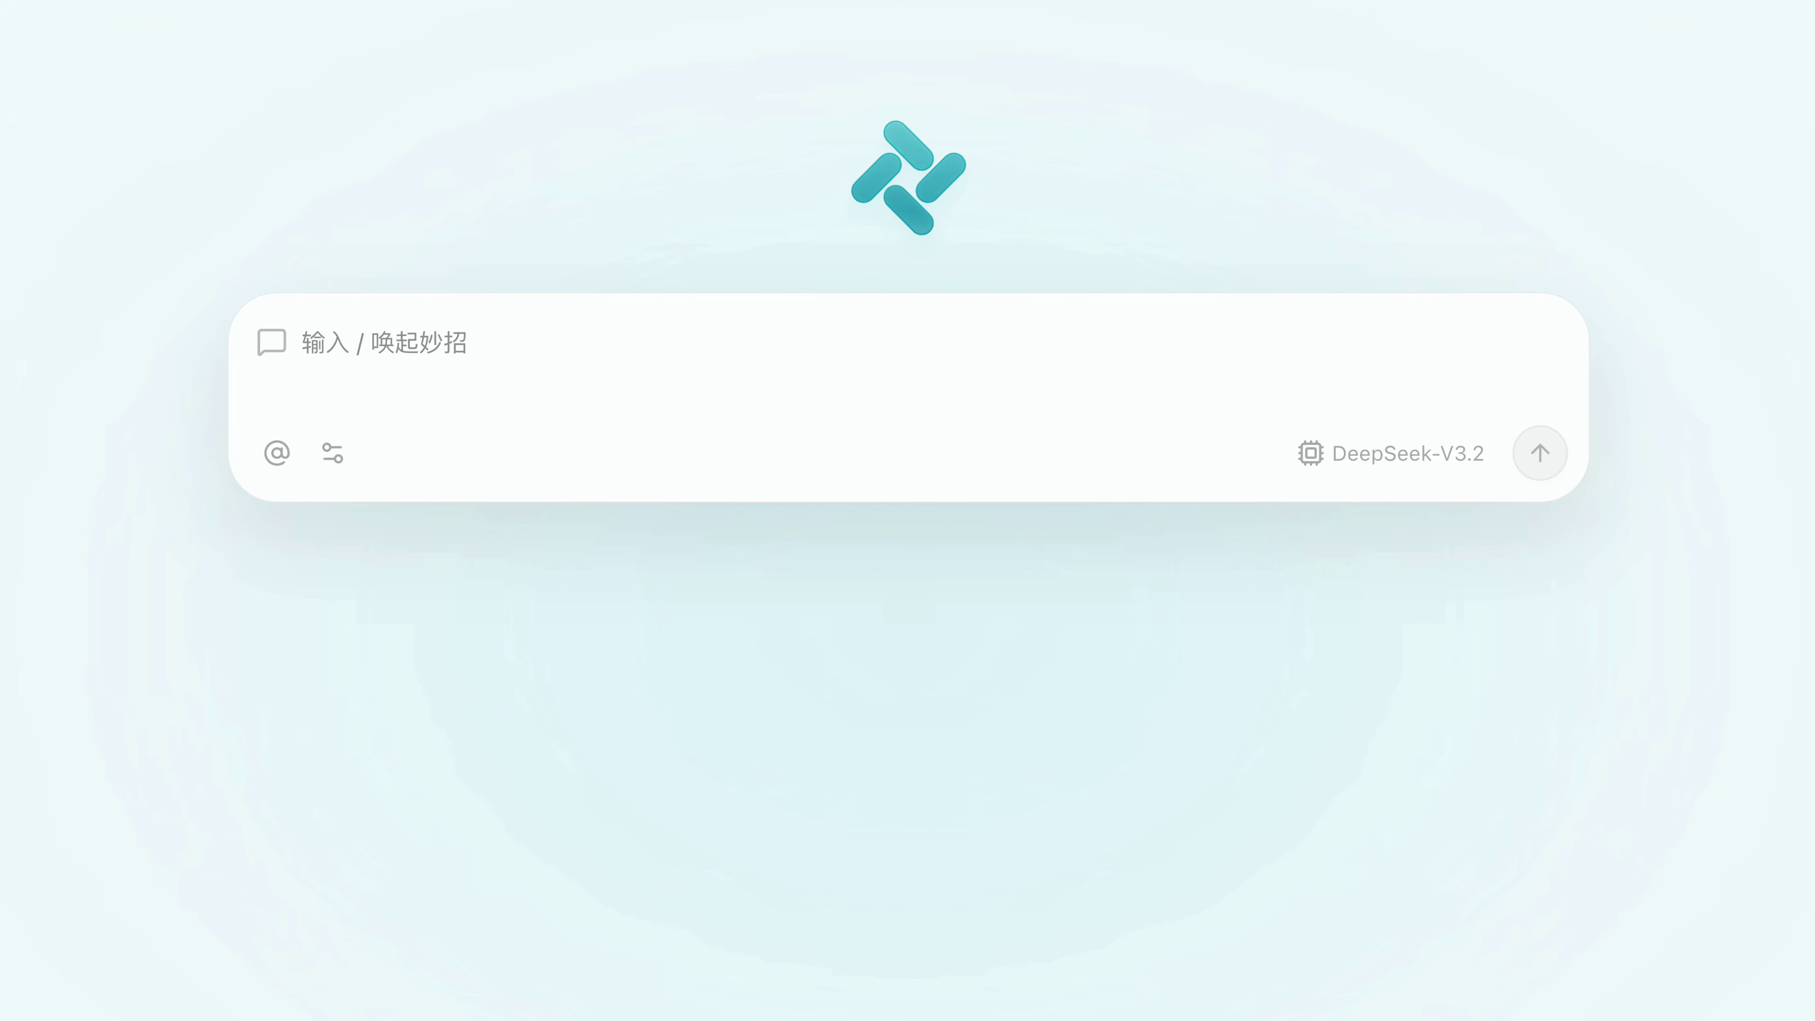
- Generate a script in the chat with the request 识别网页中的图片，打包下载并保存为压缩文档。 and review its code
type("/")
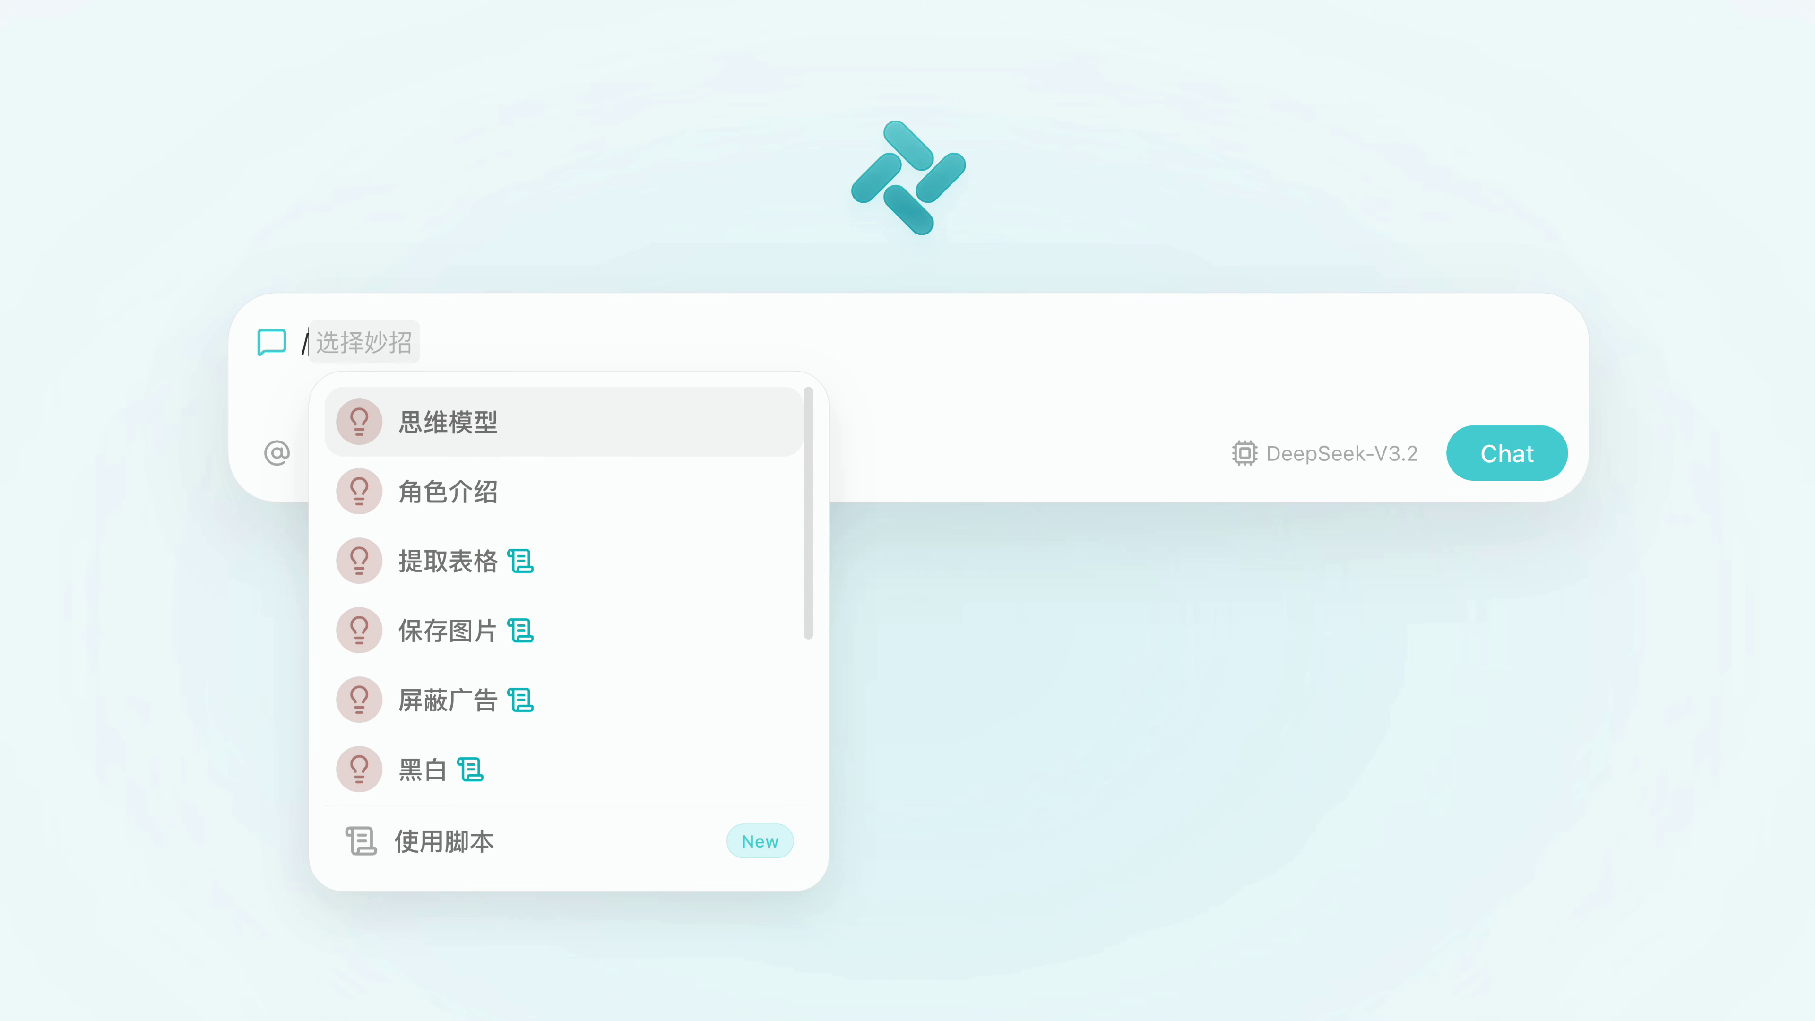
left_click(666, 845)
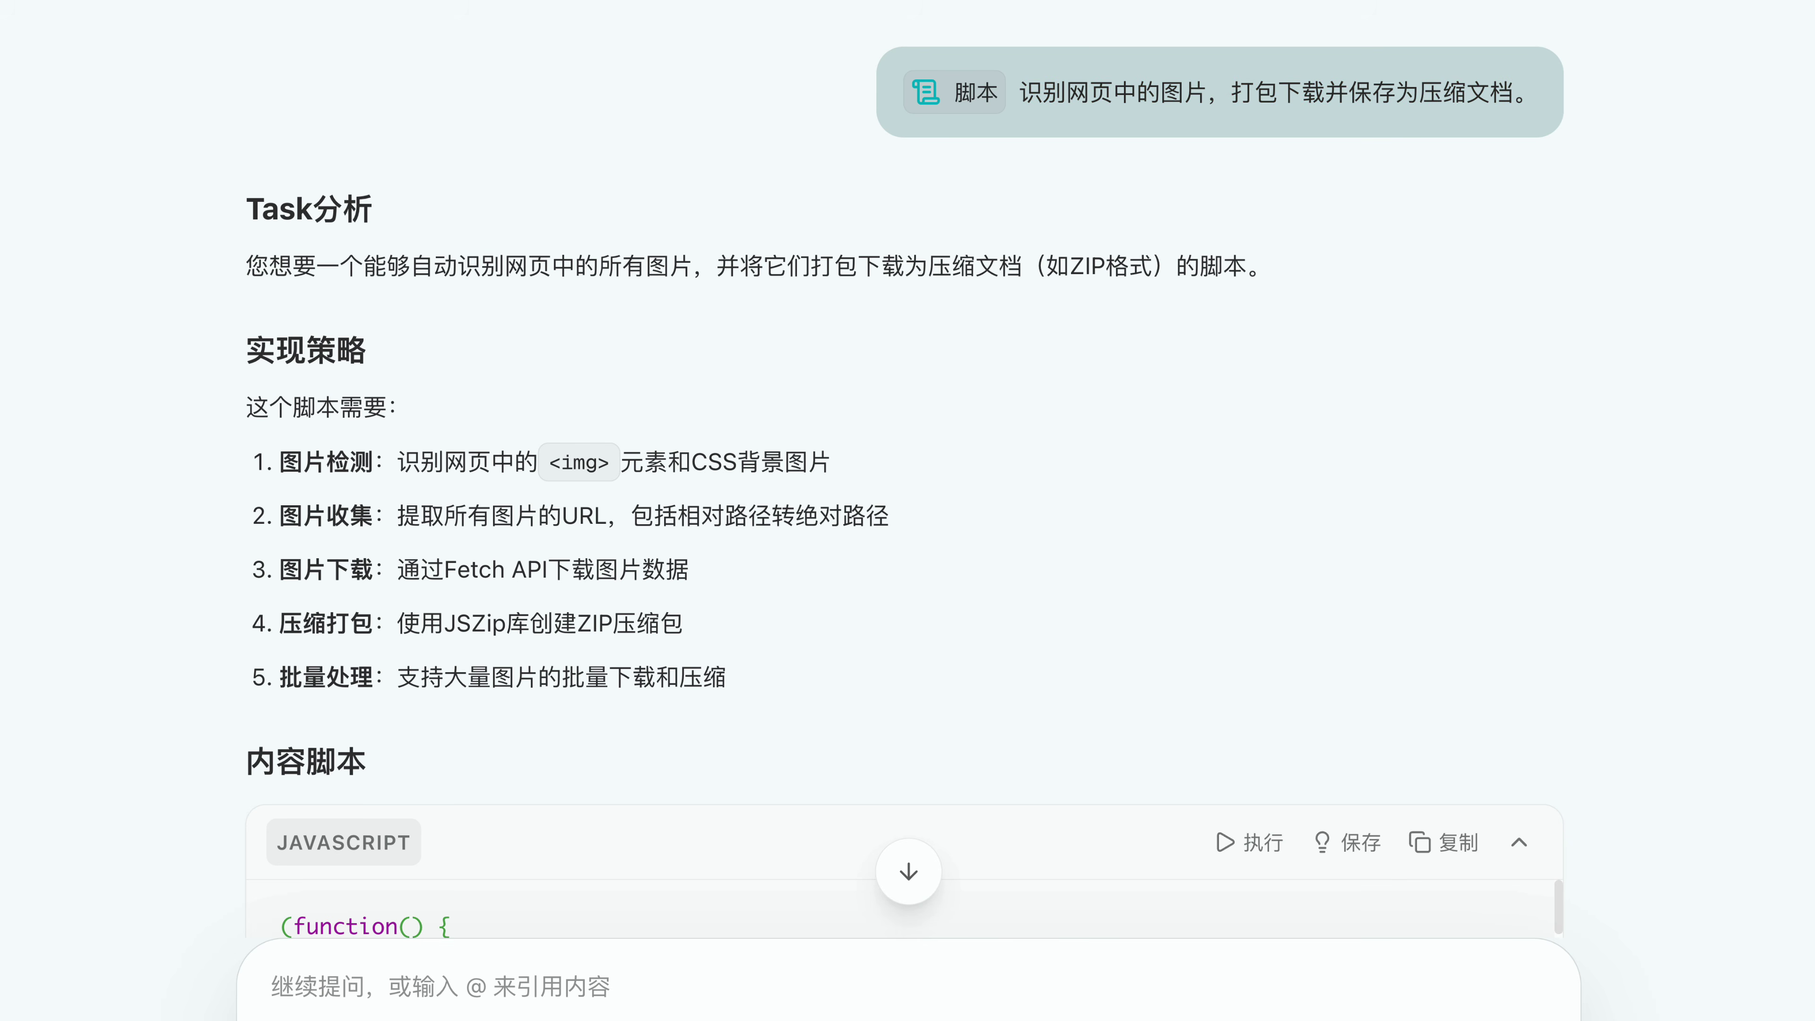
scroll(1431, 195, "down", 10)
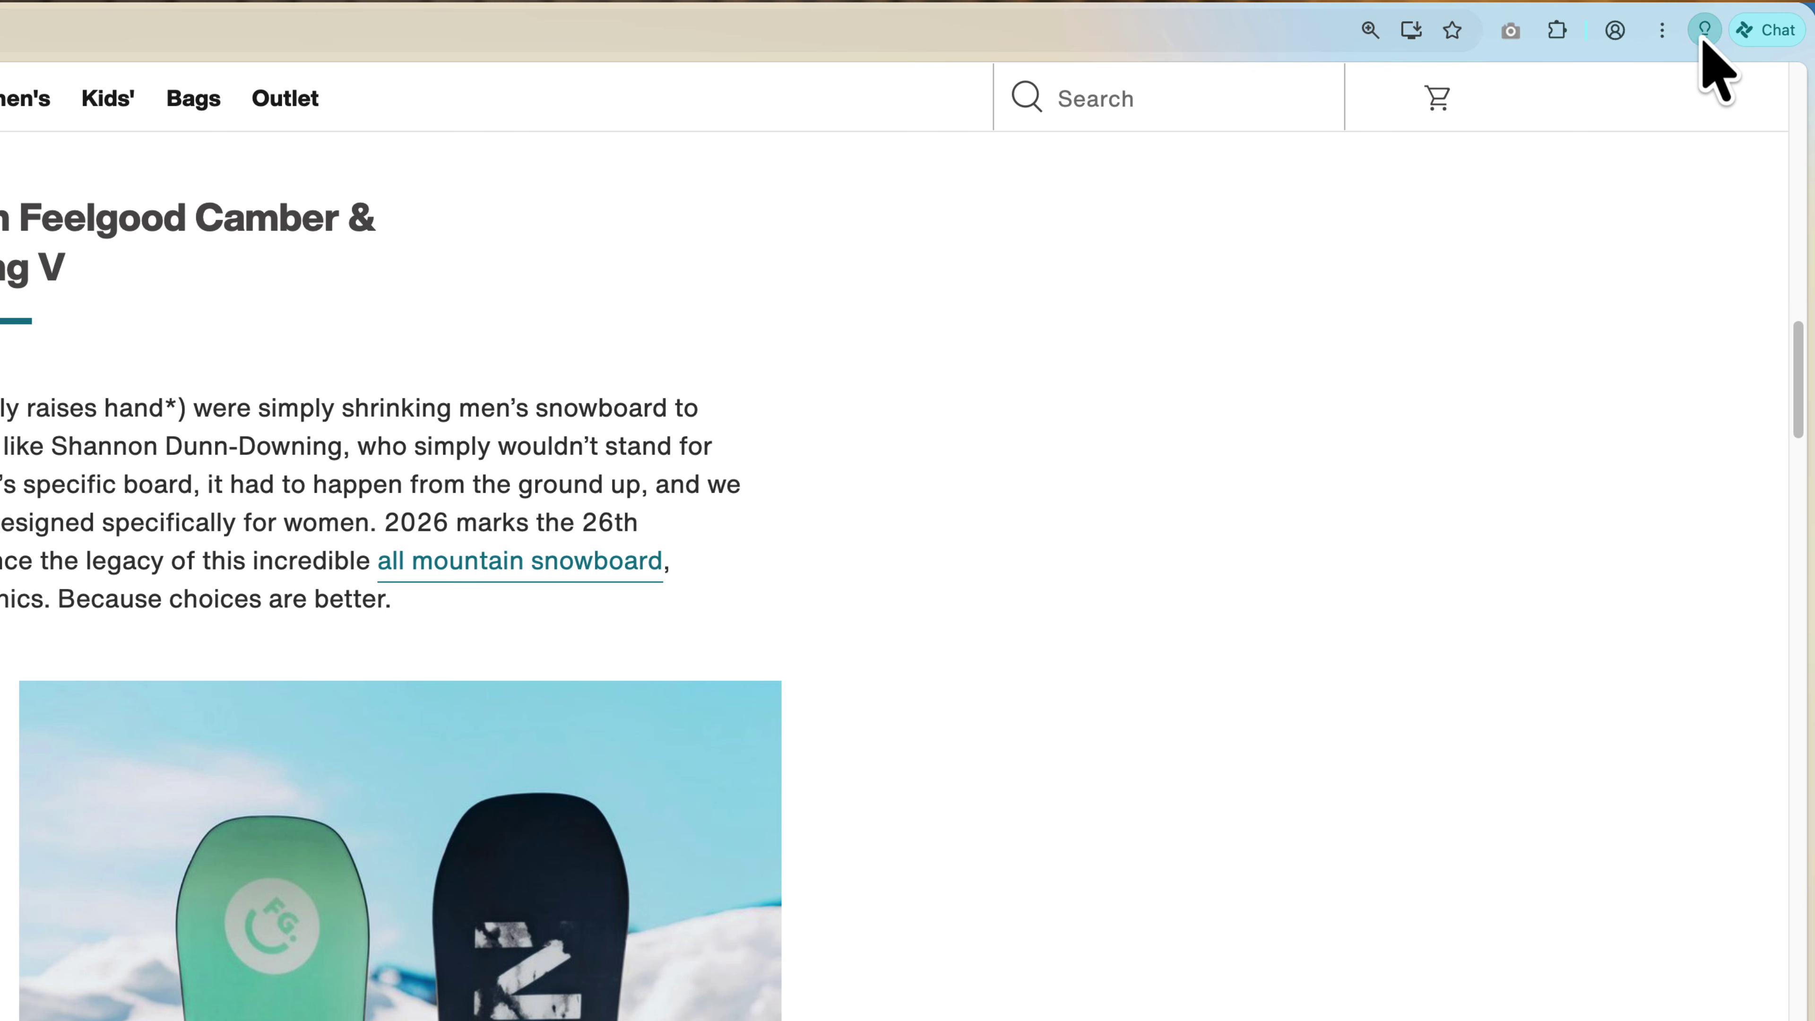
- Run the 保存图片 妙招 on the Burton snowboard page
left_click(1705, 36)
left_click(1592, 279)
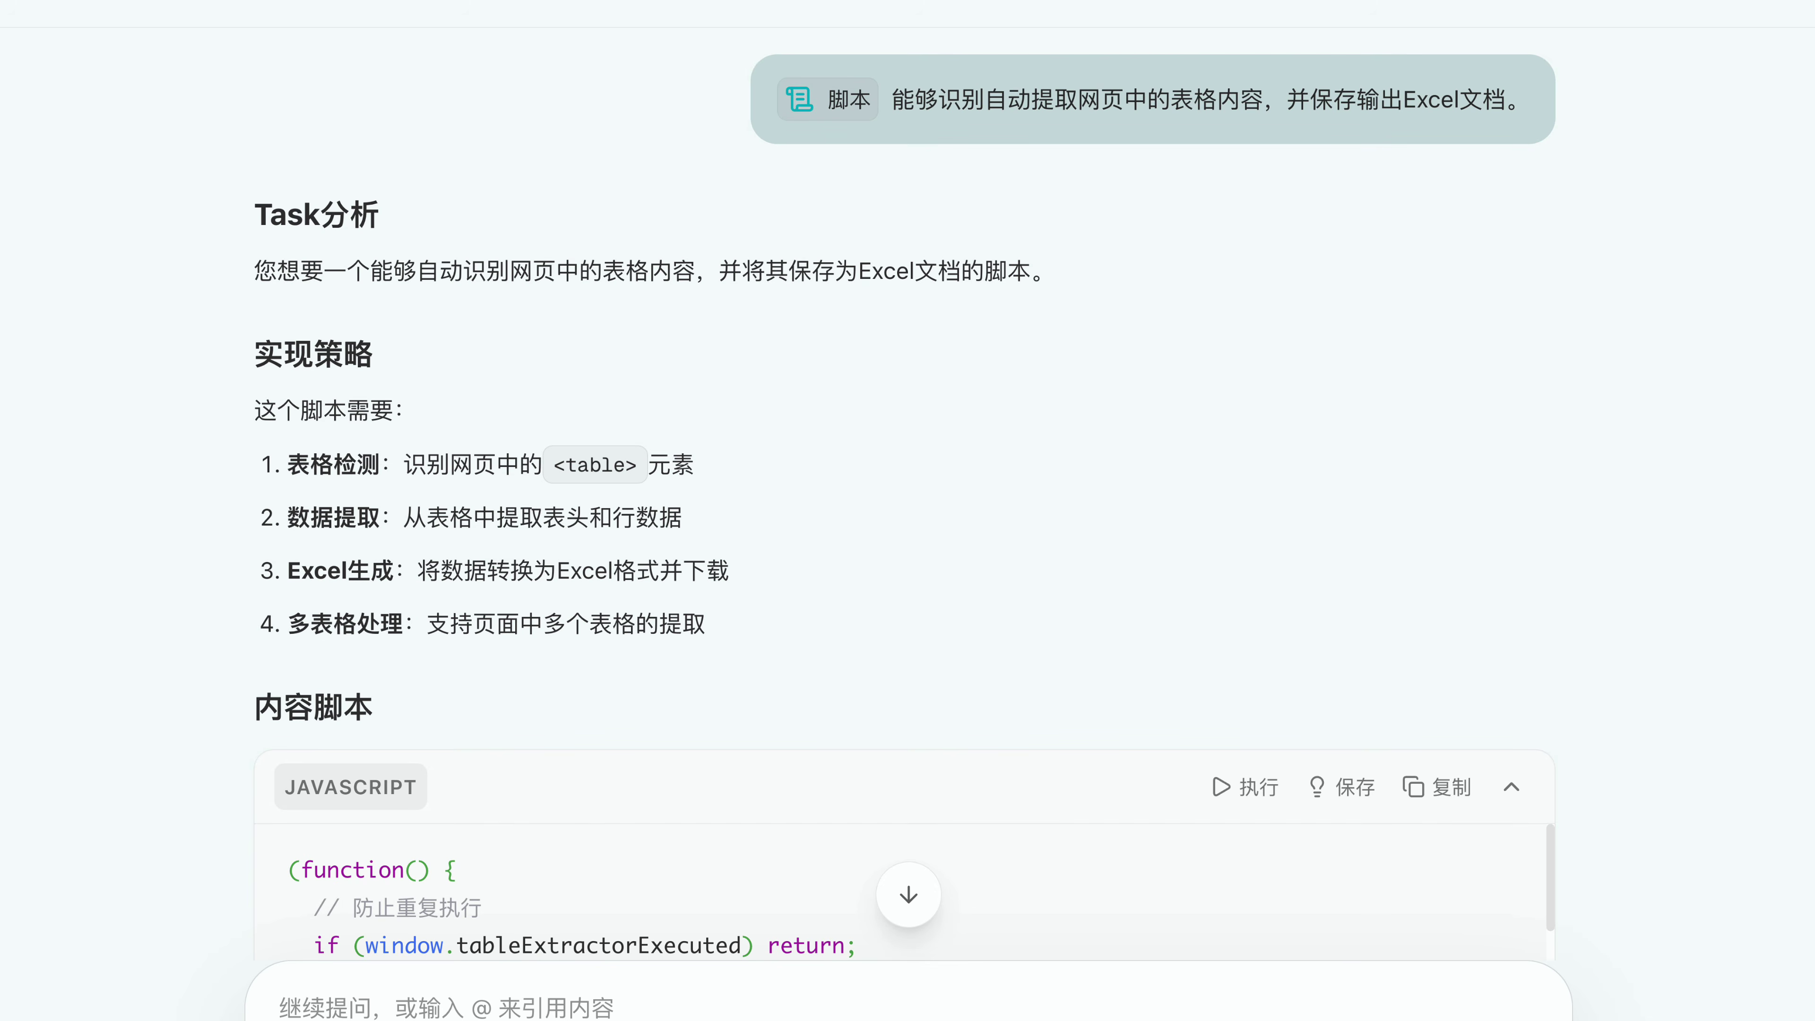
- Review the generated table-to-Excel script, and run the 提取表格 妙招 on the chat page containing the character relationship table
scroll(905, 495, "down", 8)
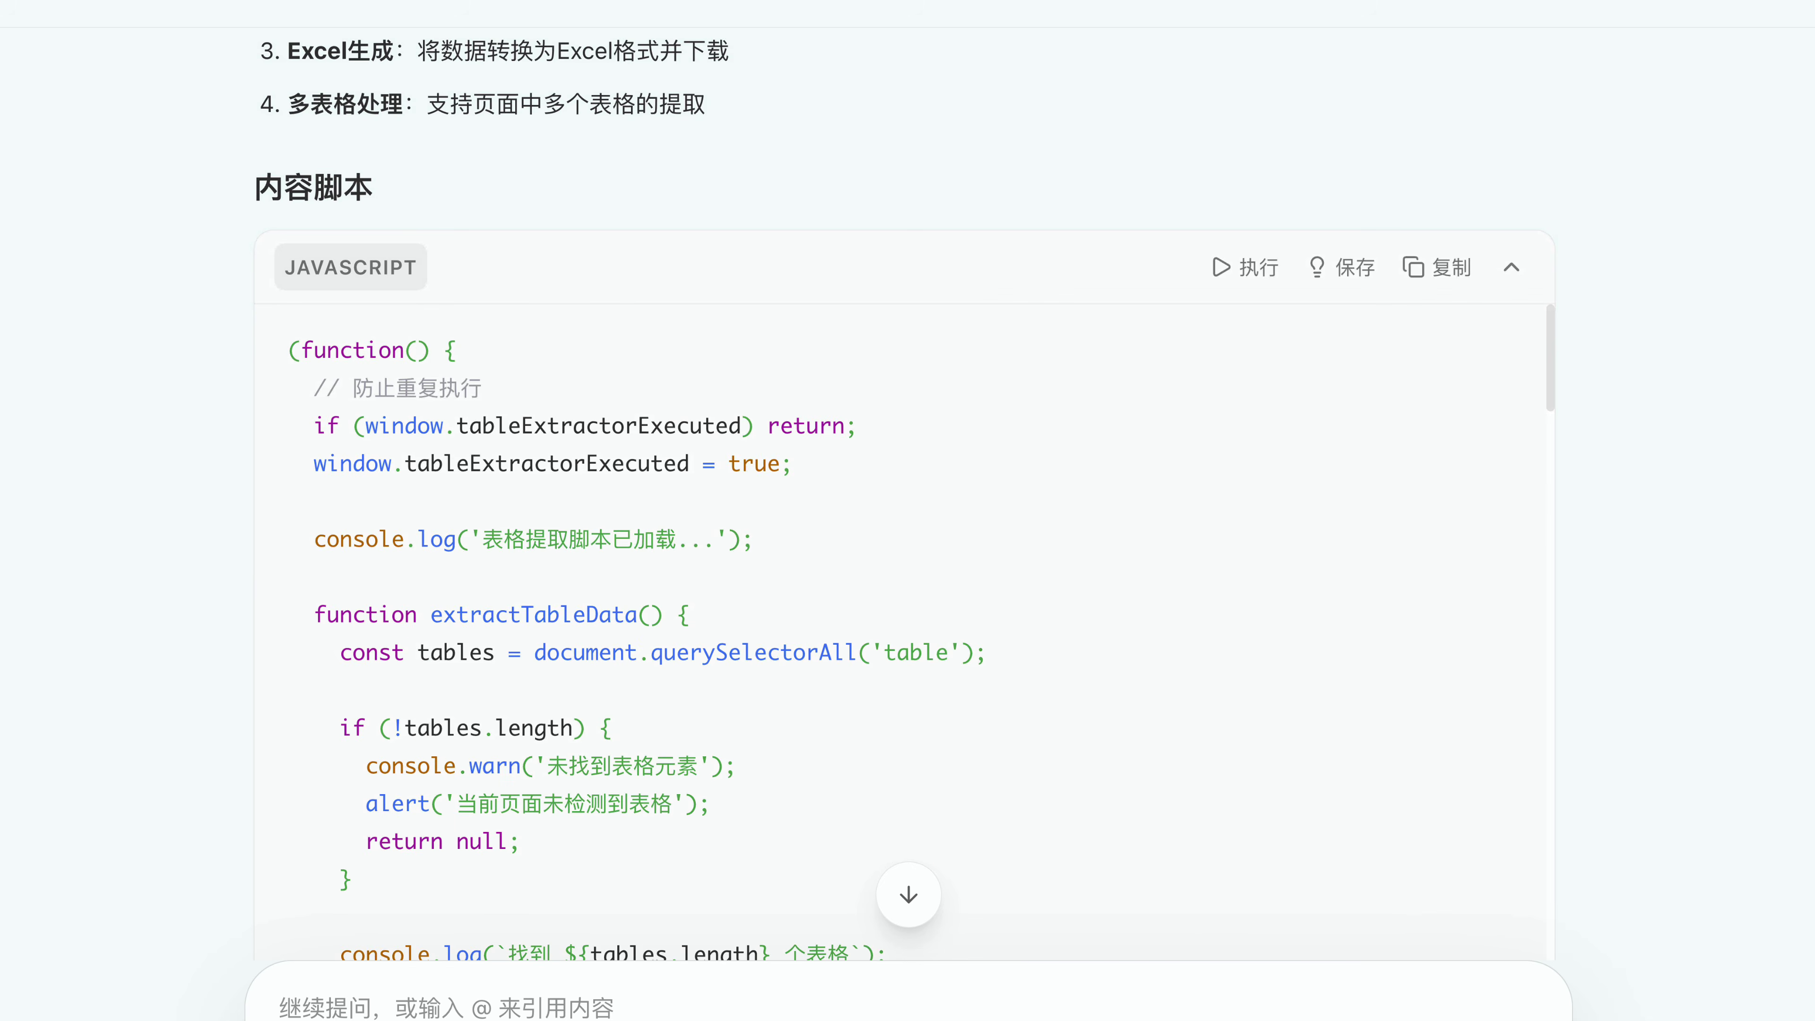
scroll(904, 495, "up", 8)
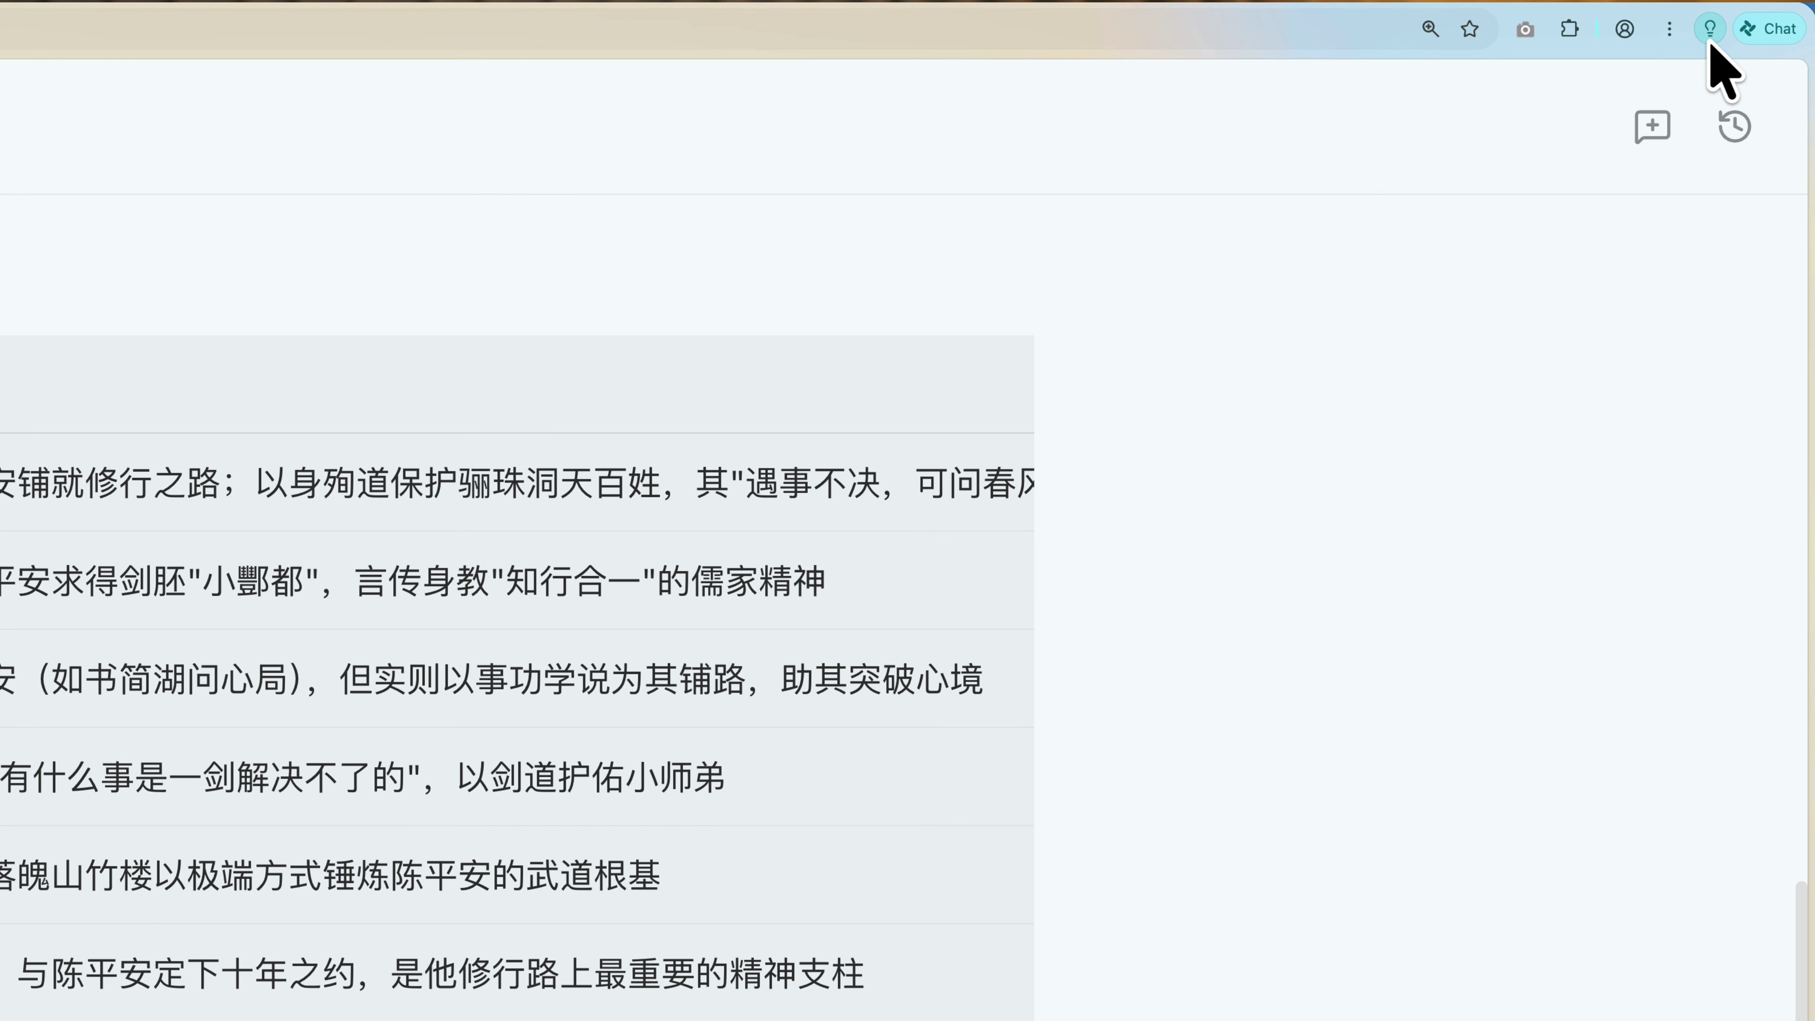
left_click(1710, 31)
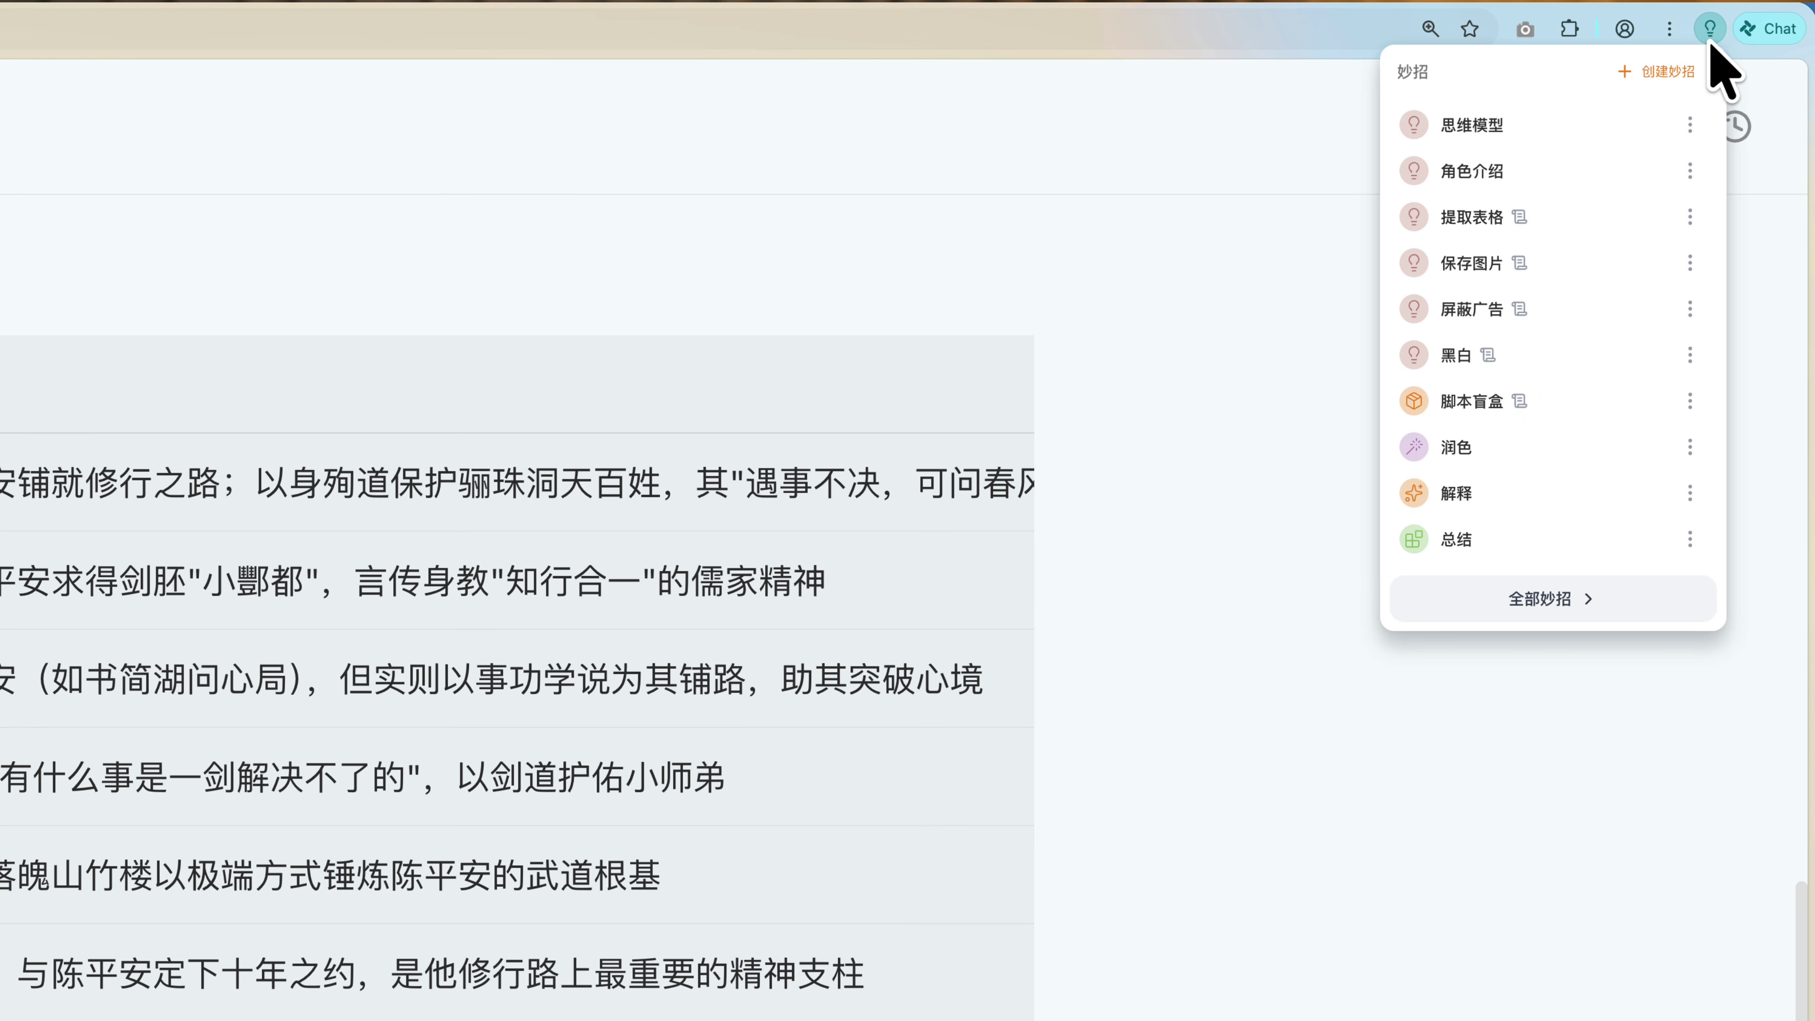
left_click(1583, 217)
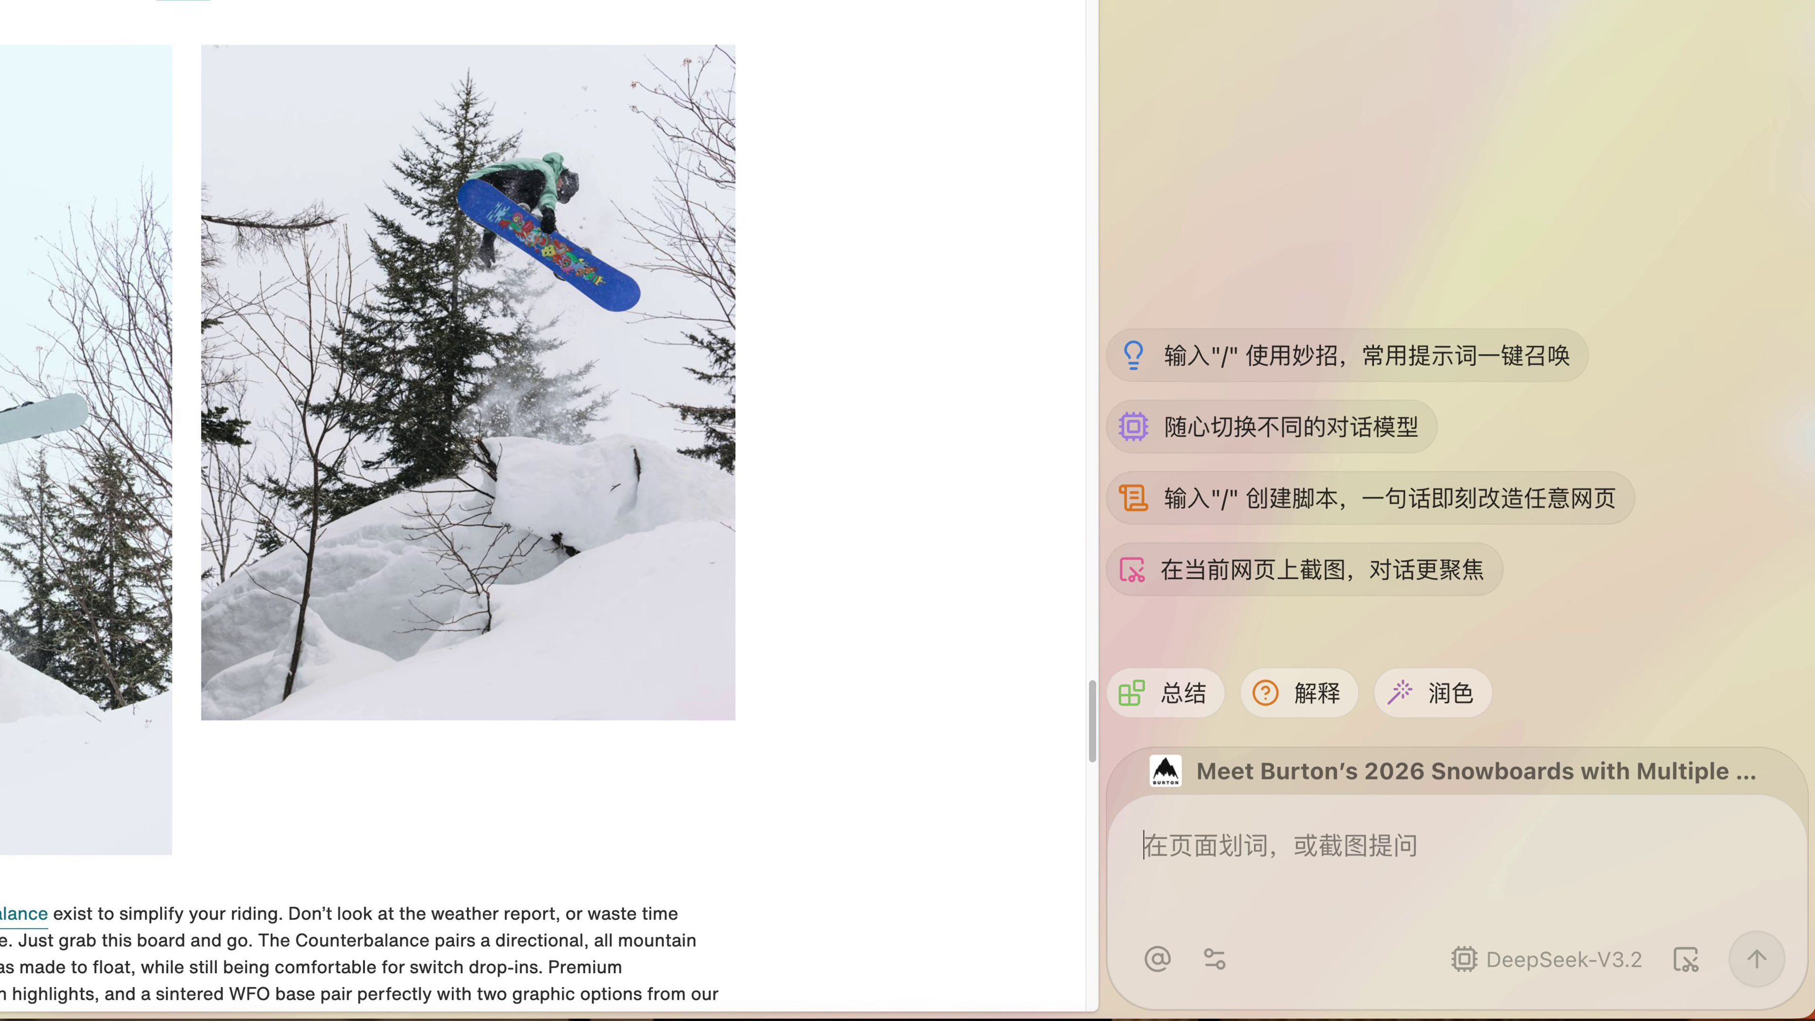
- Bring up the 妙招 list in the side chat of the Burton page and move down through its entries
type("/")
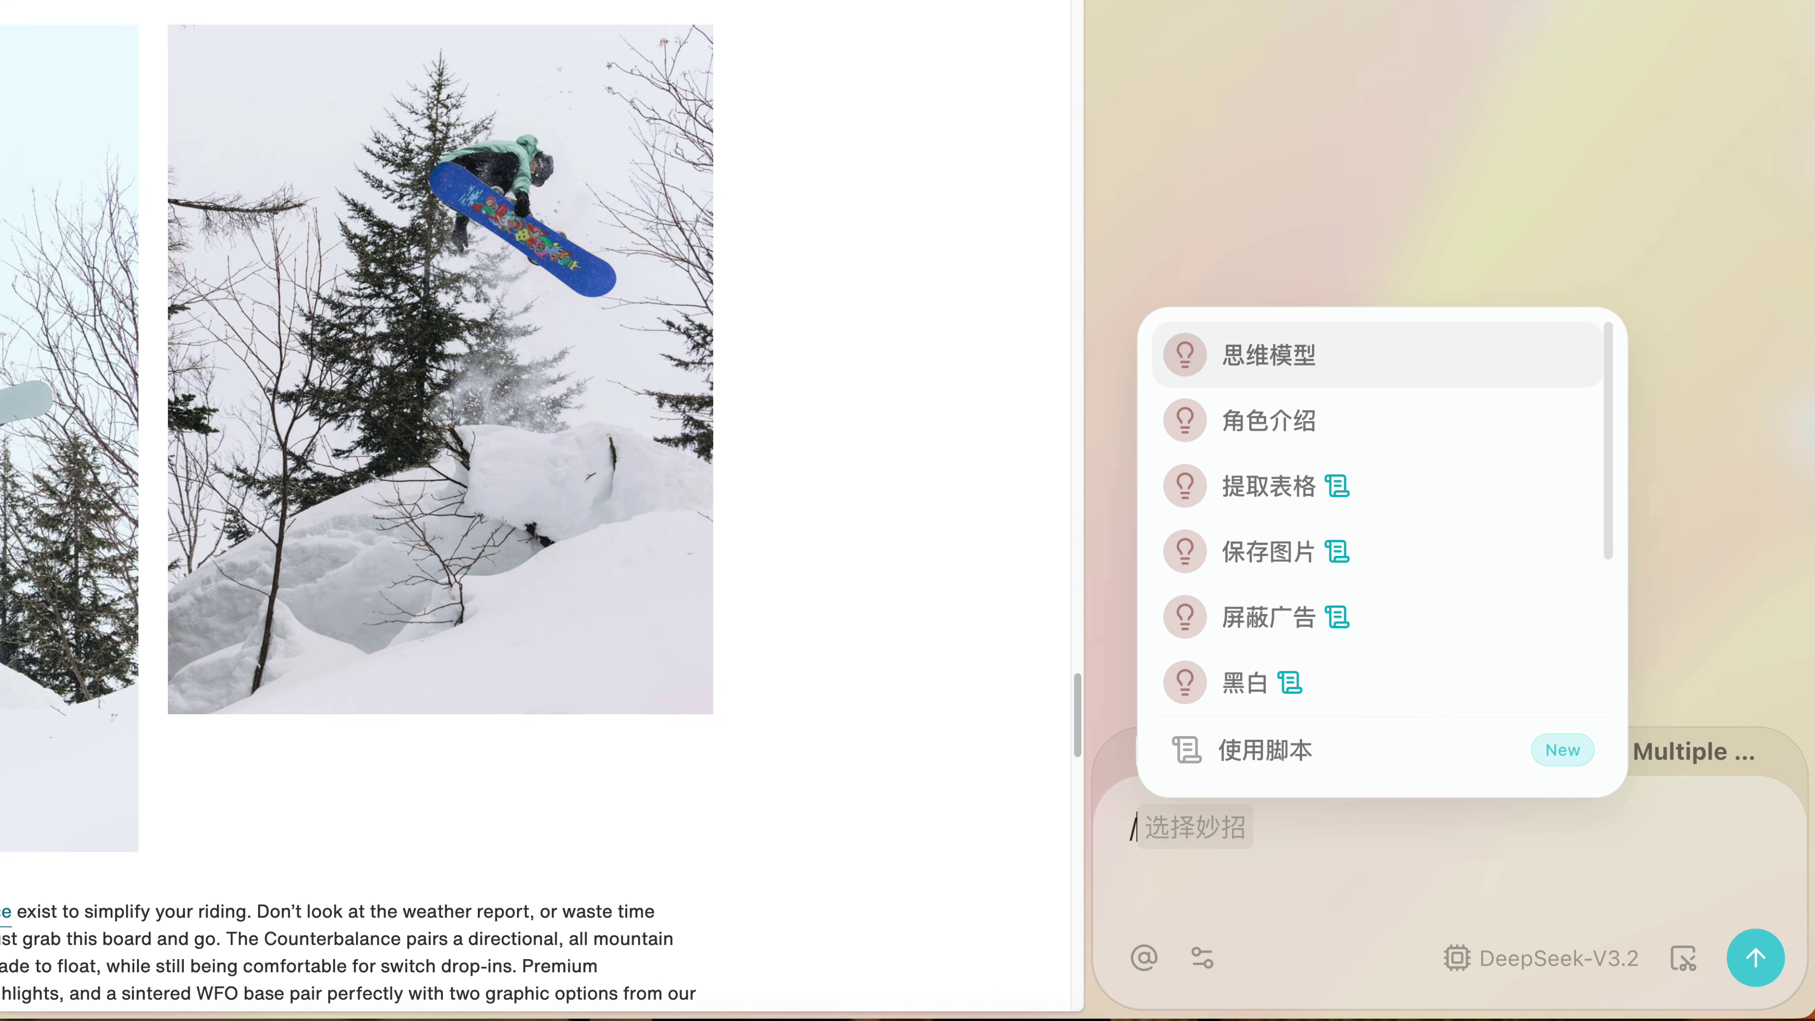
key("Down")
key("Down")
key("Down")
key("Down")
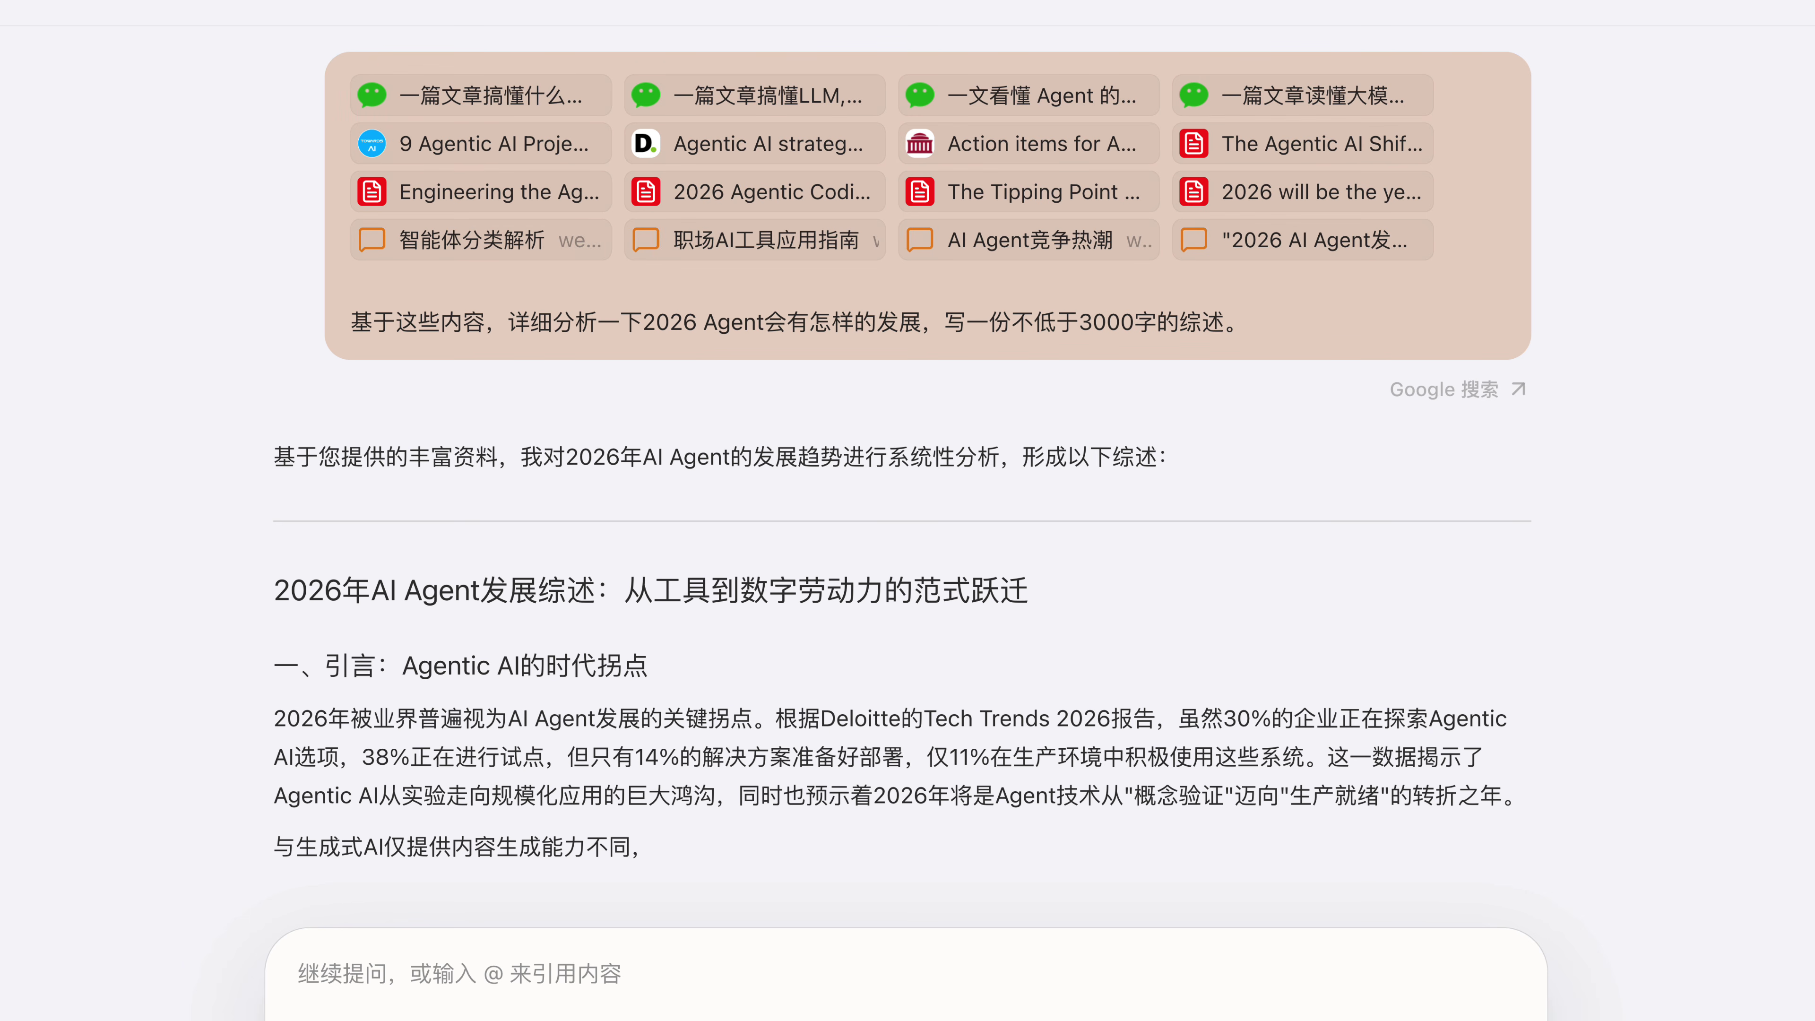
- Read through the generated overview of AI Agent development in 2026
scroll(902, 477, "down", 12)
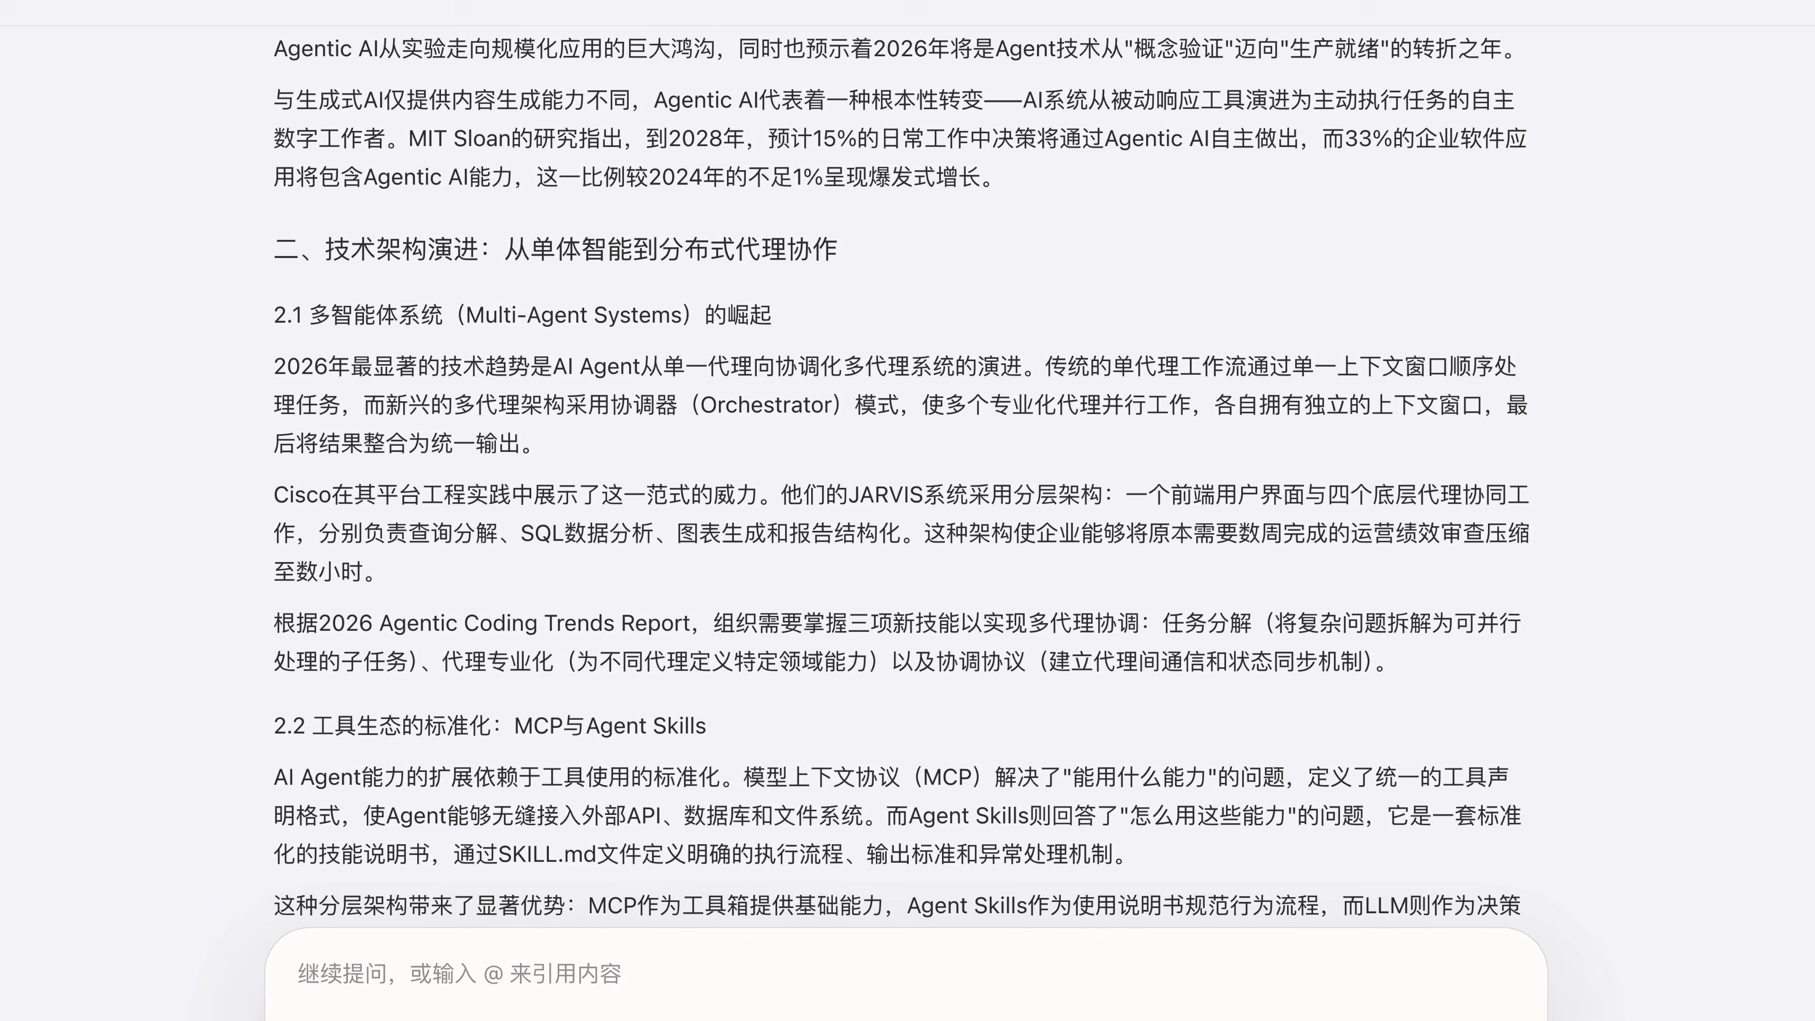
scroll(901, 477, "down", 10)
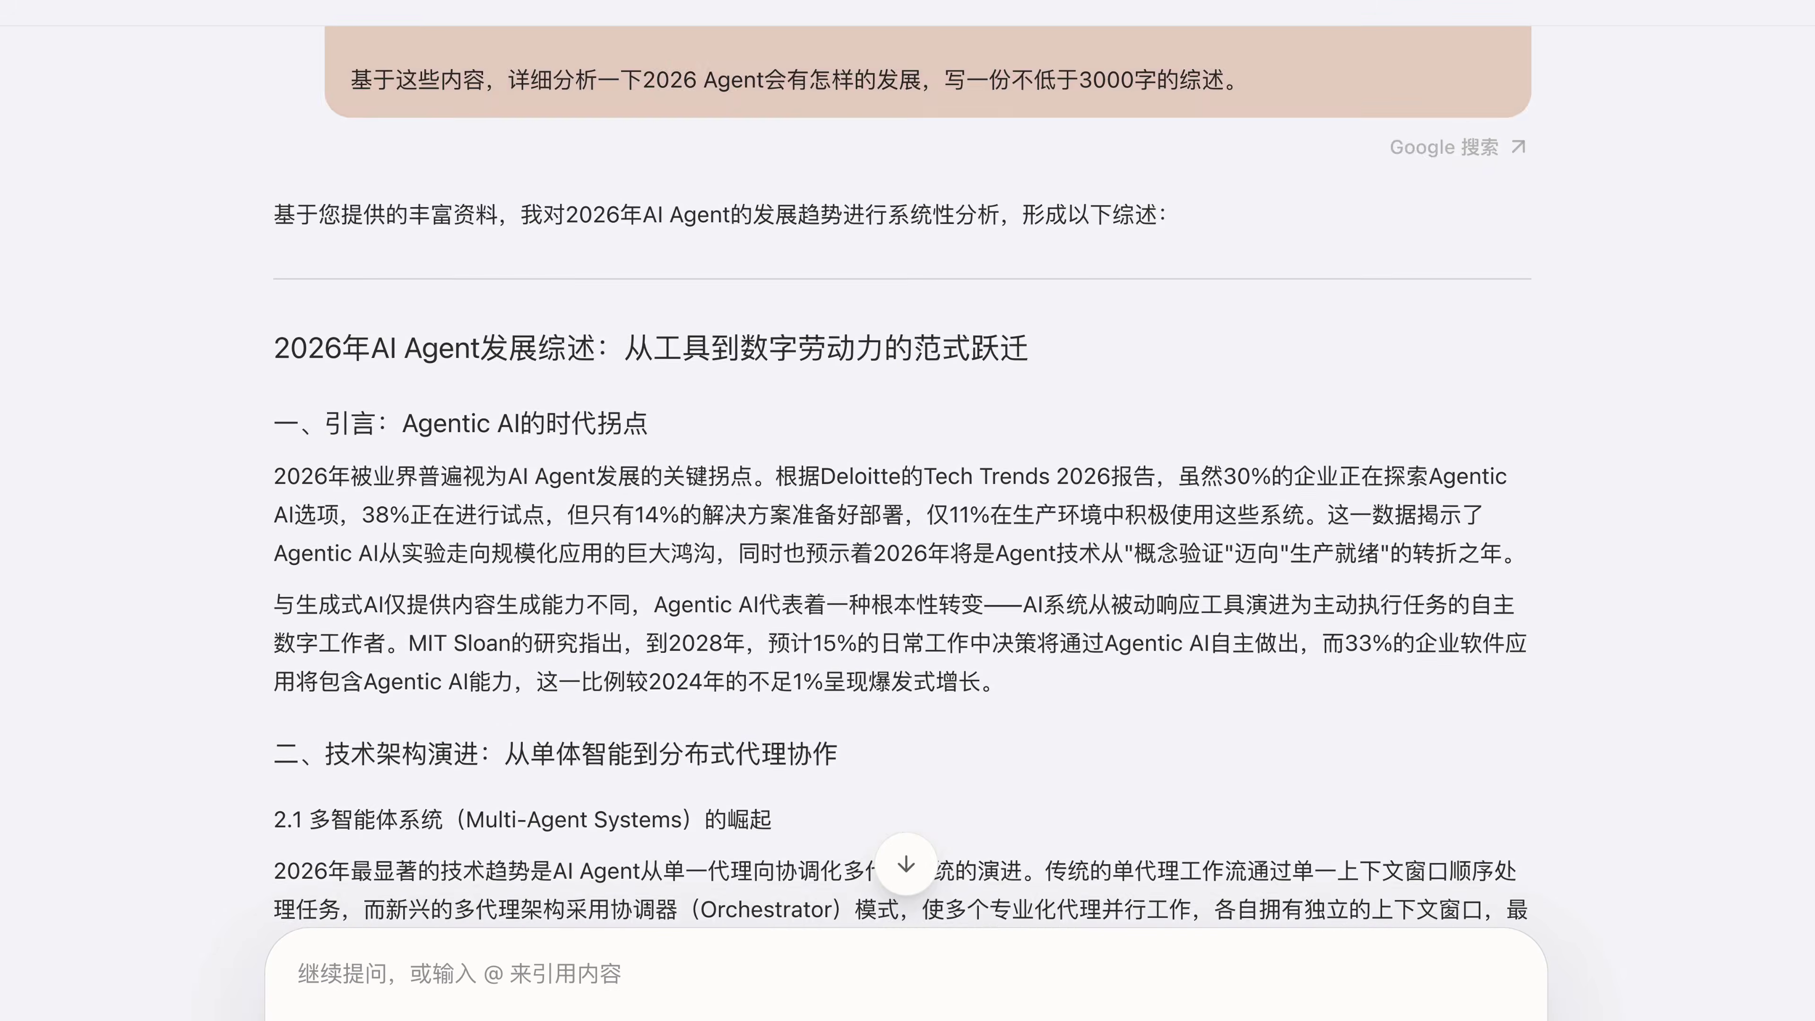
scroll(902, 477, "up", 2)
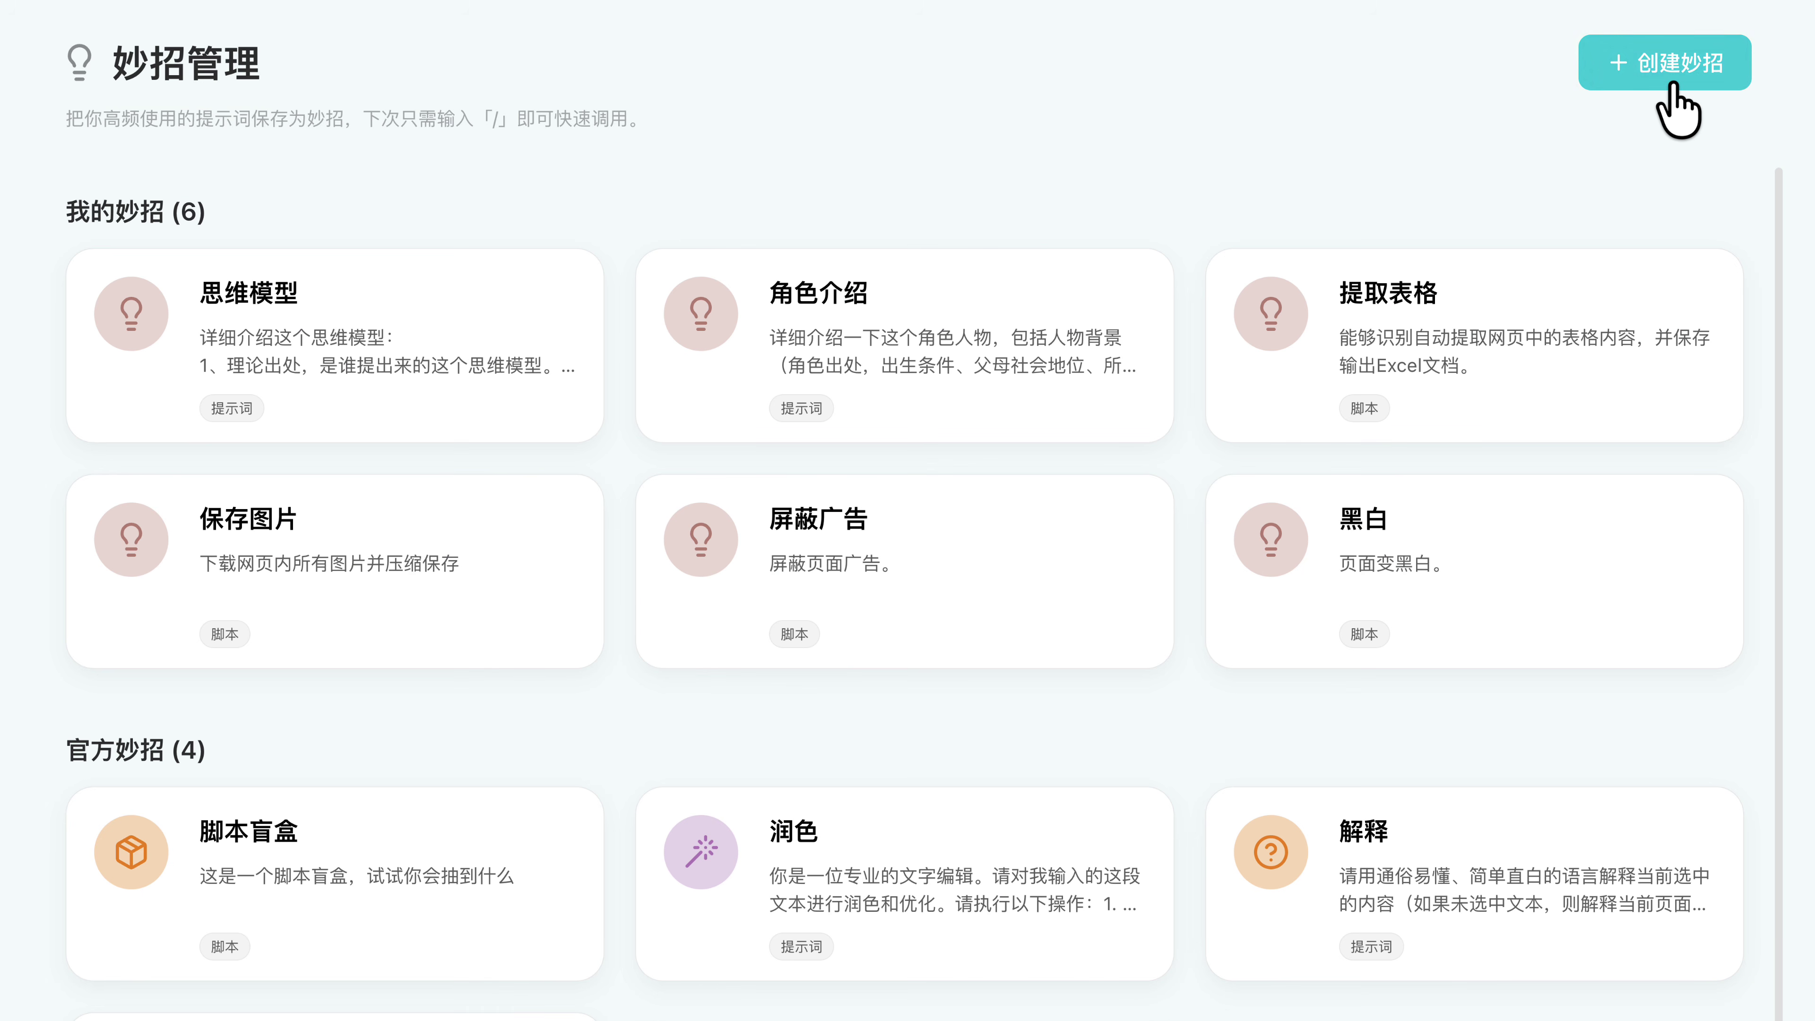
- Start a new 妙招 of the 智能代理 type and try to set Tabbit as the default browser
left_click(1672, 78)
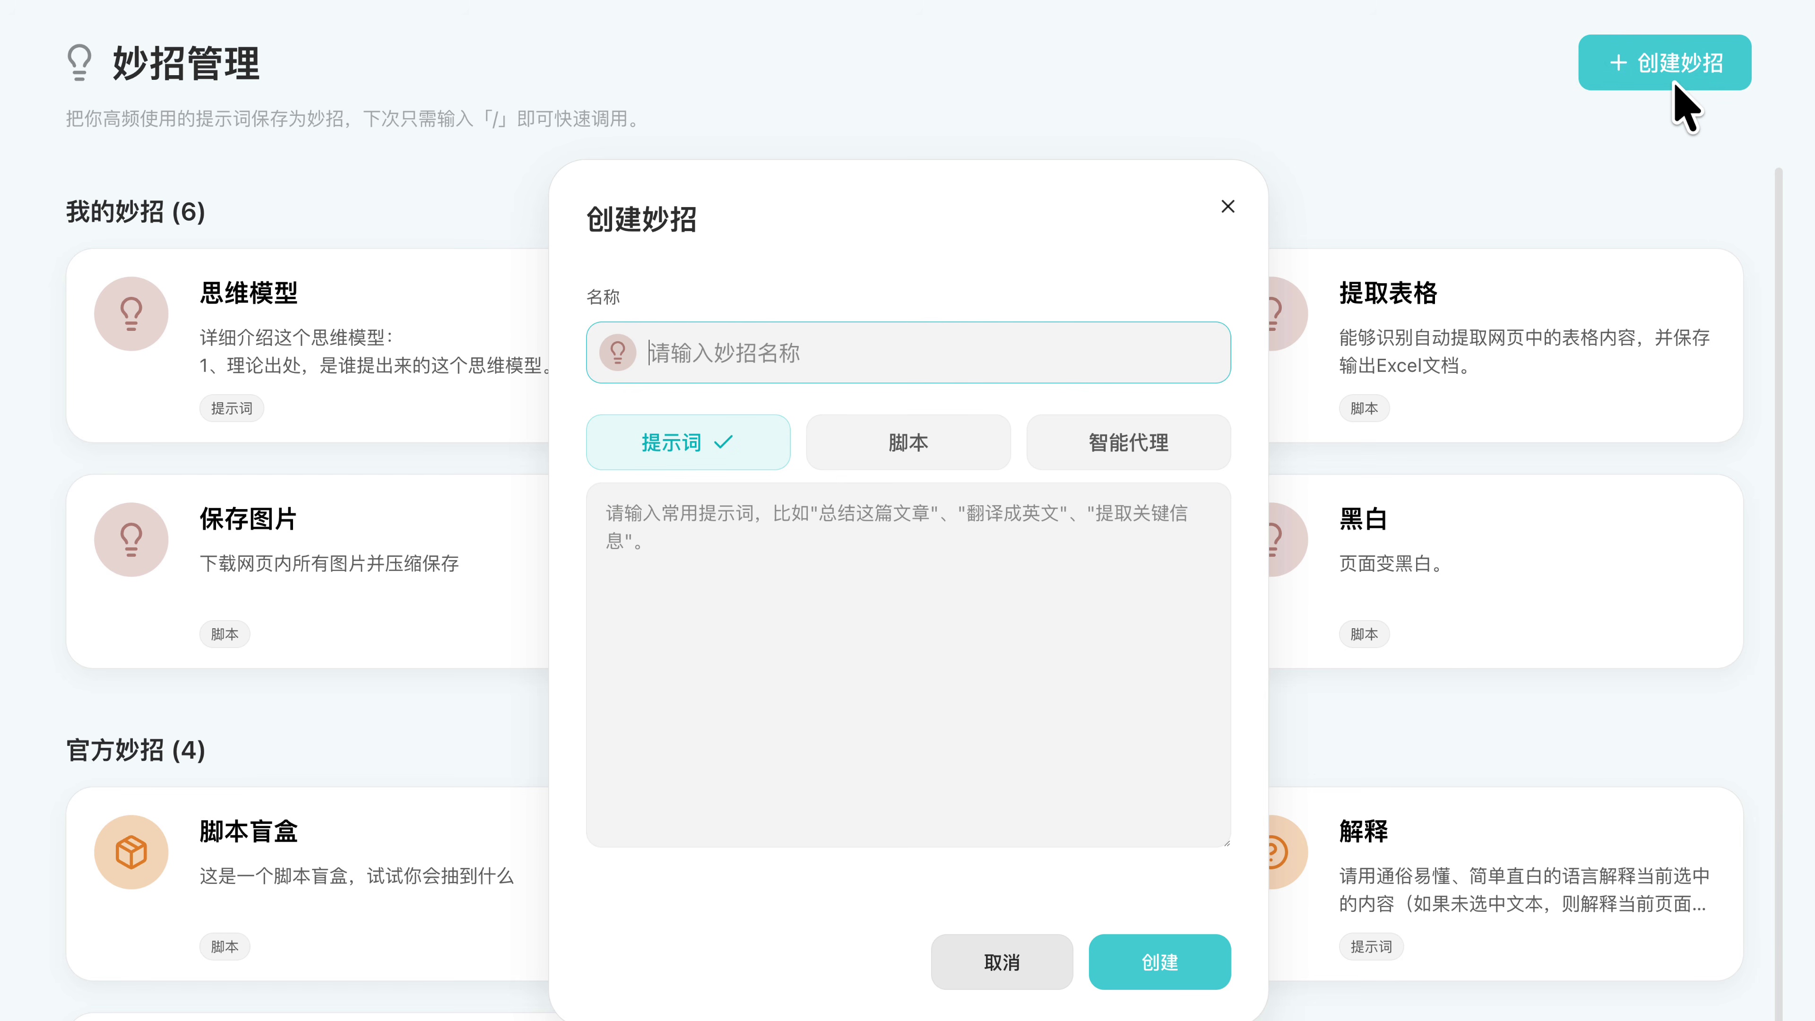
left_click(1141, 446)
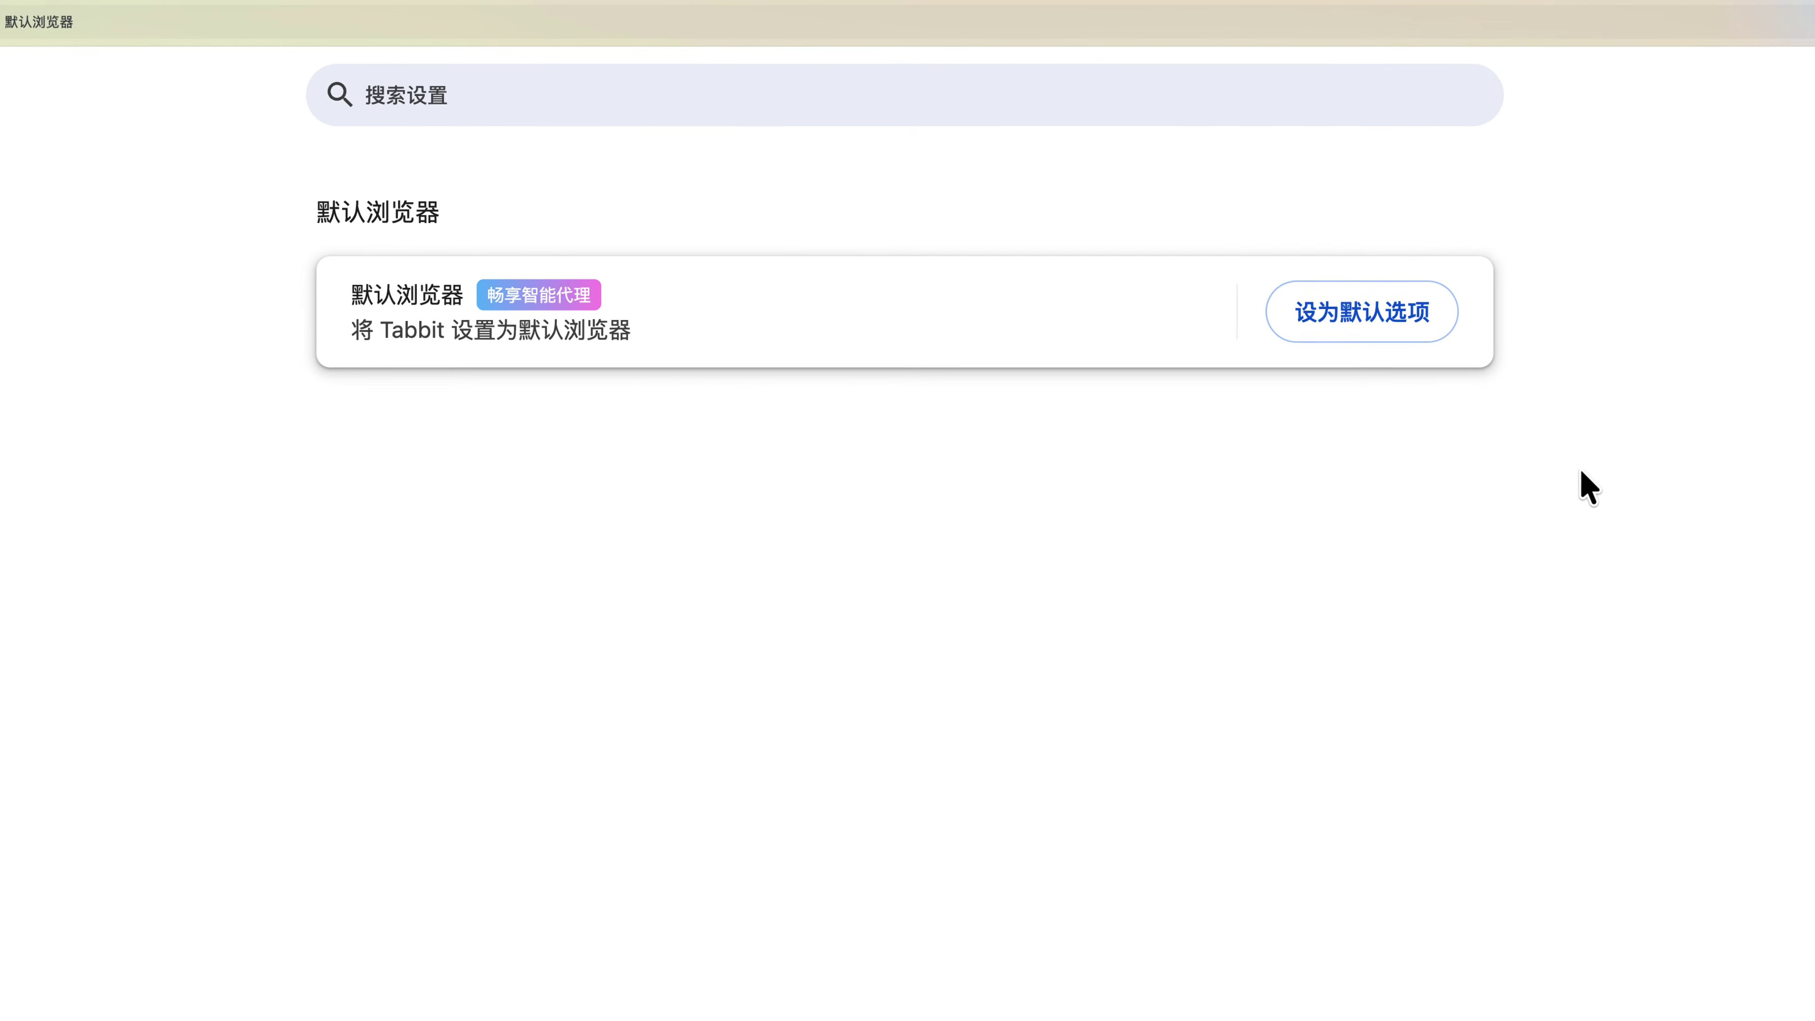
left_click(1509, 391)
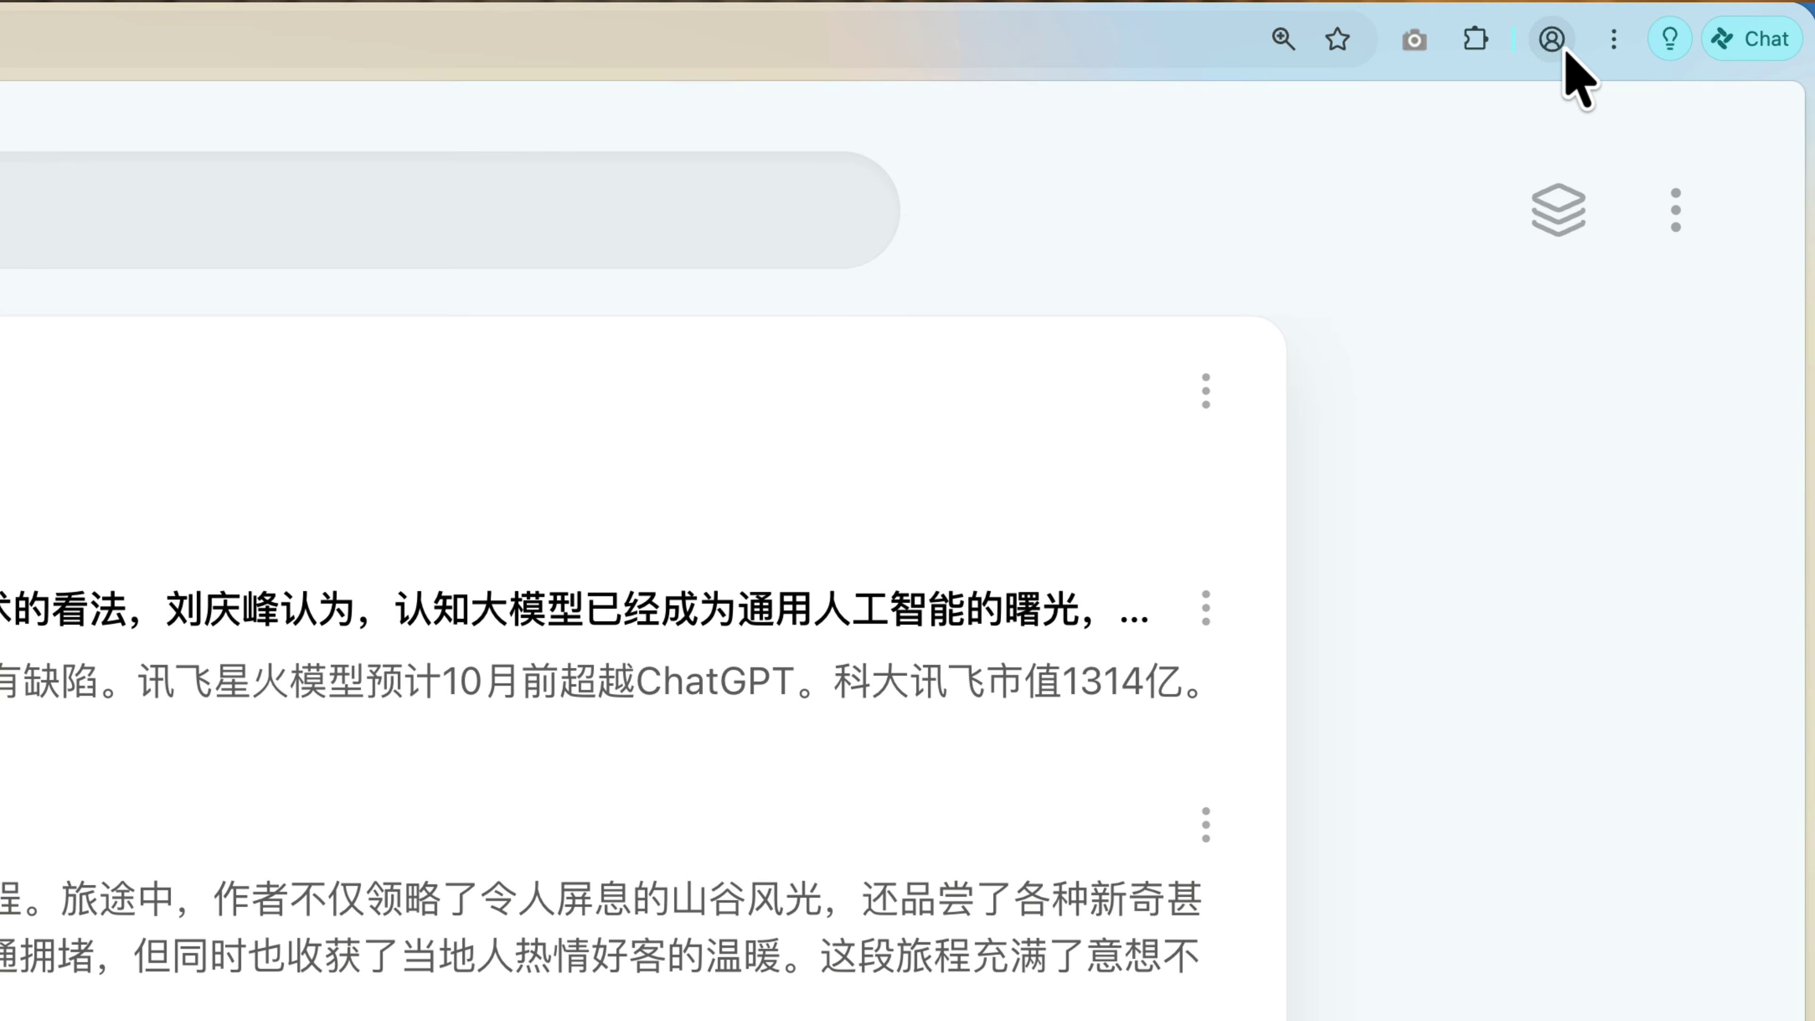
- Open the account menu, and save the selected Blossom artwork paragraph and the snowboarding photo above it to the favourites
left_click(1551, 40)
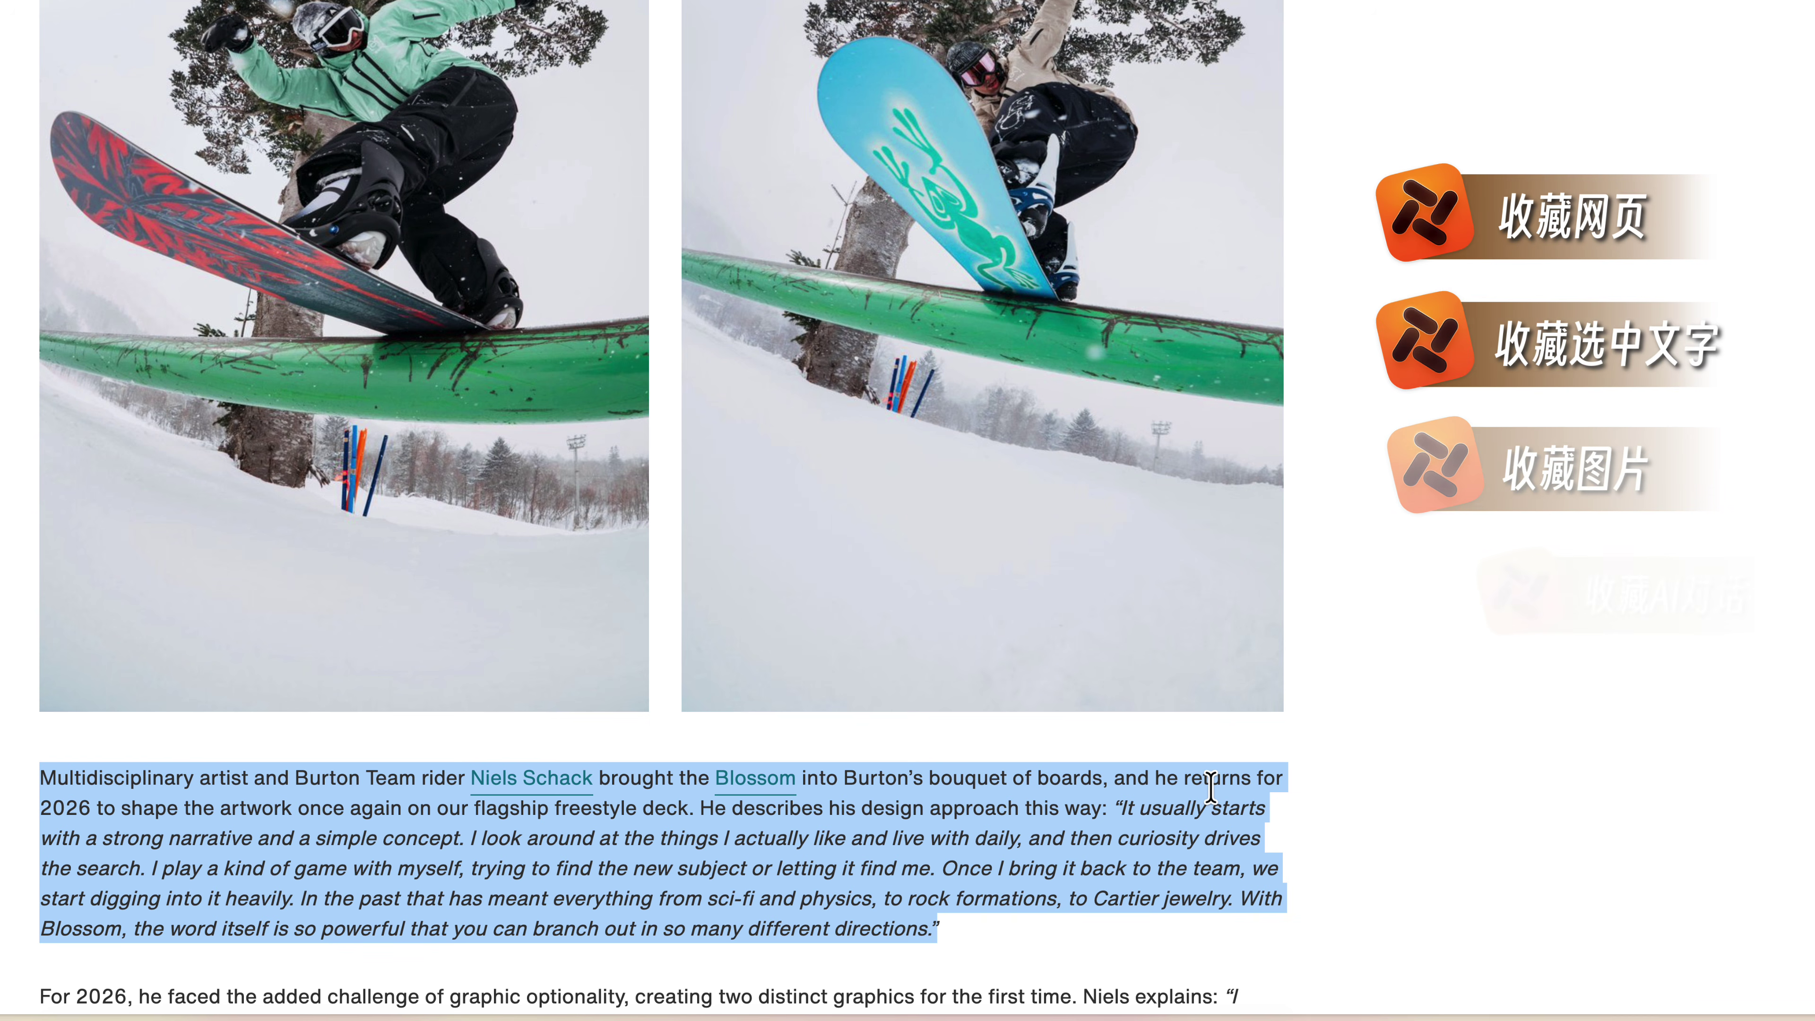
right_click(1219, 789)
left_click(1361, 763)
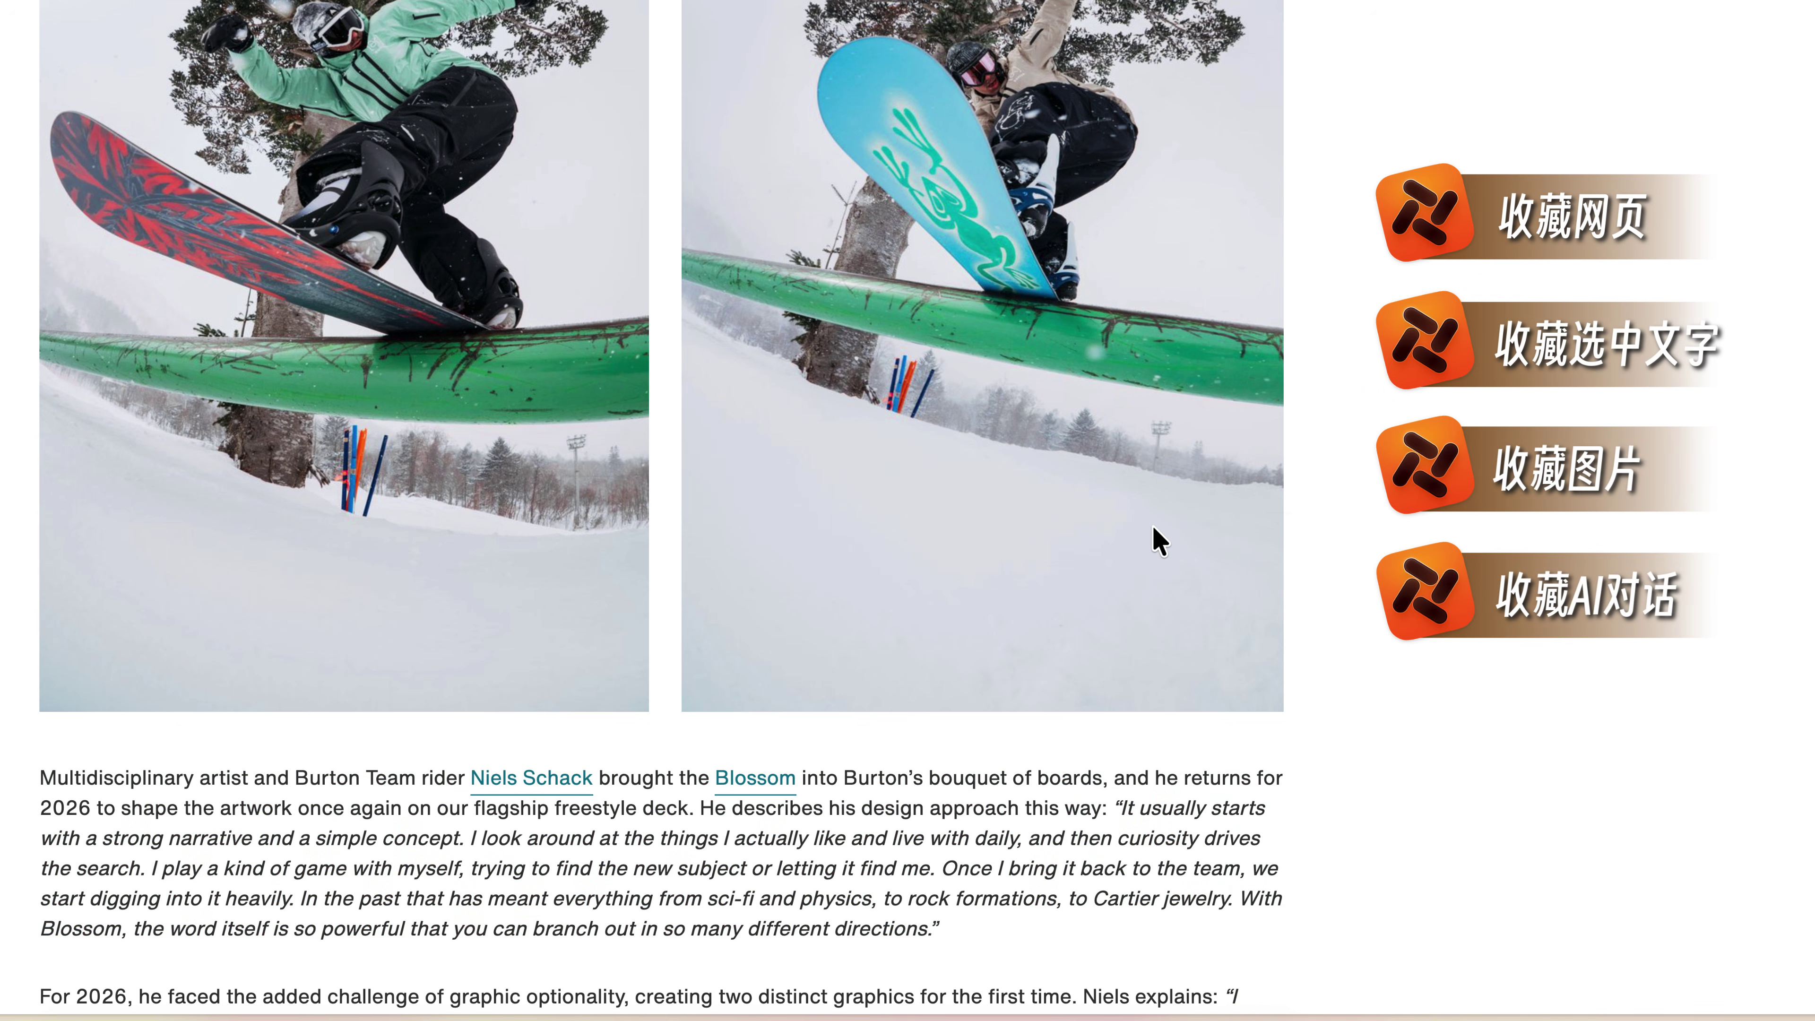
right_click(1152, 526)
left_click(1234, 534)
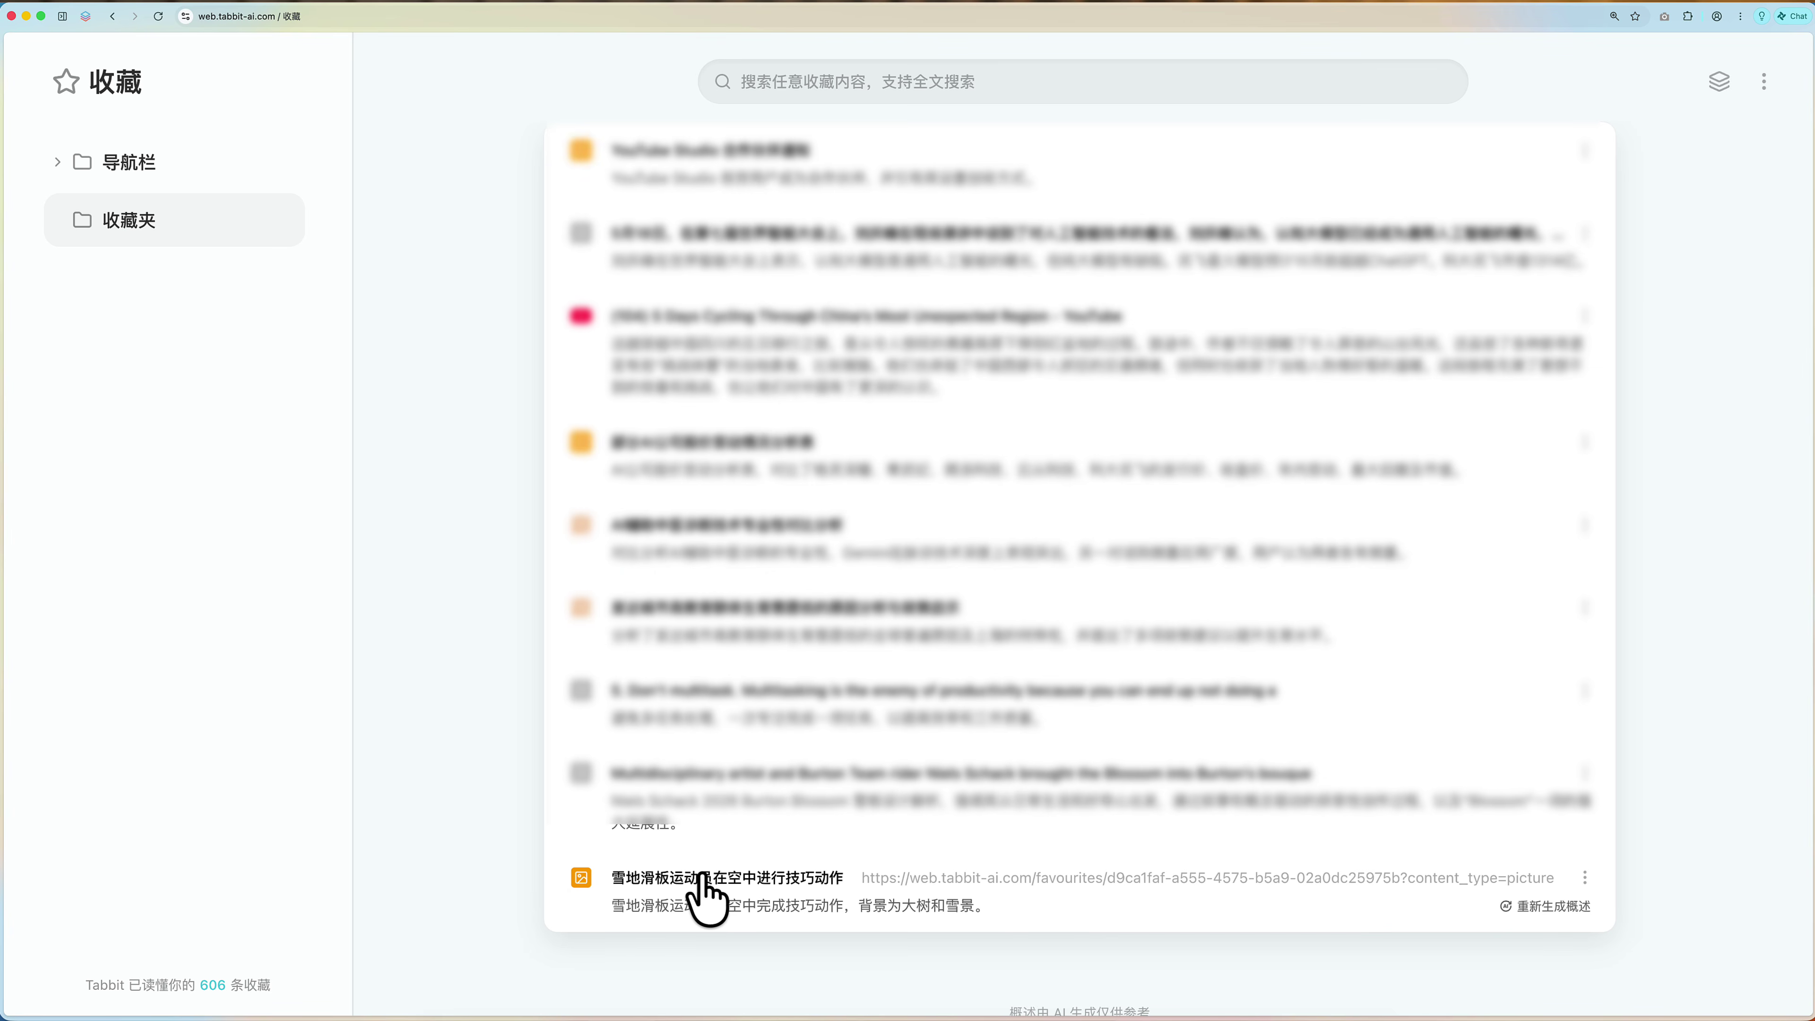
- Open the saved picture 雪地滑板运动员在空中进行技巧动作 in the favourites, and create a folder named AI生产力工具
left_click(710, 881)
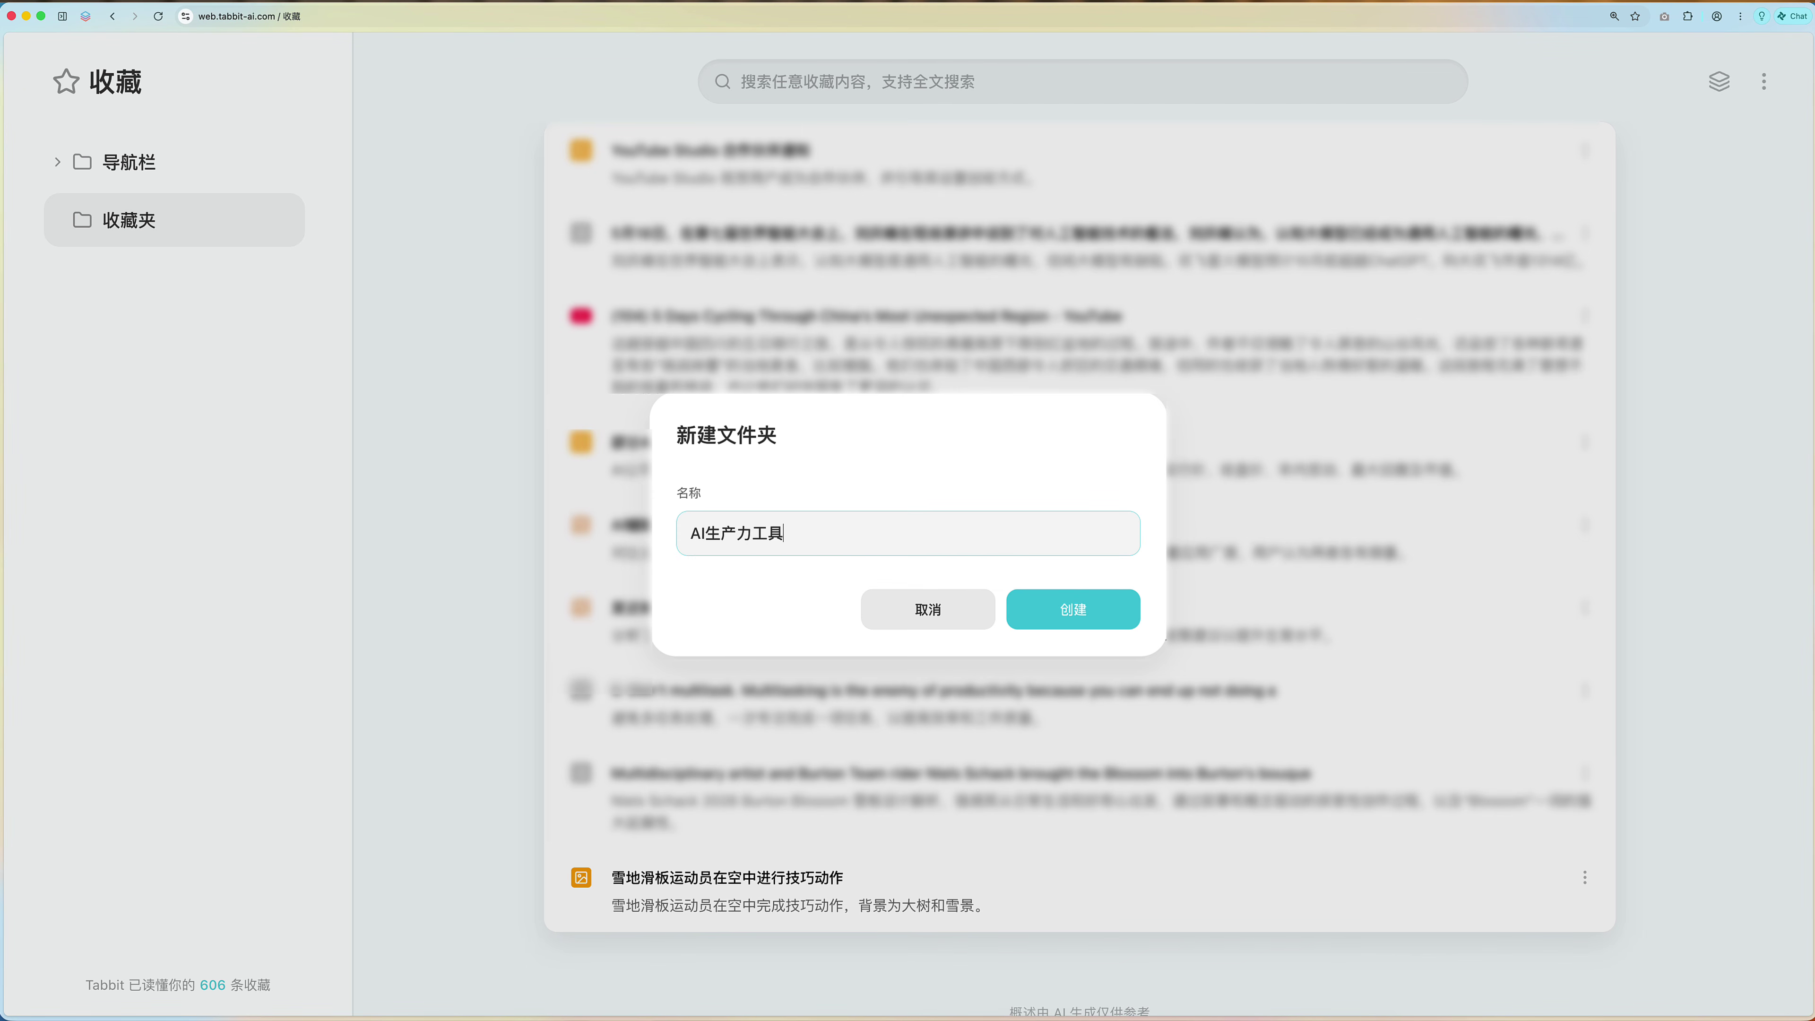
key("Return")
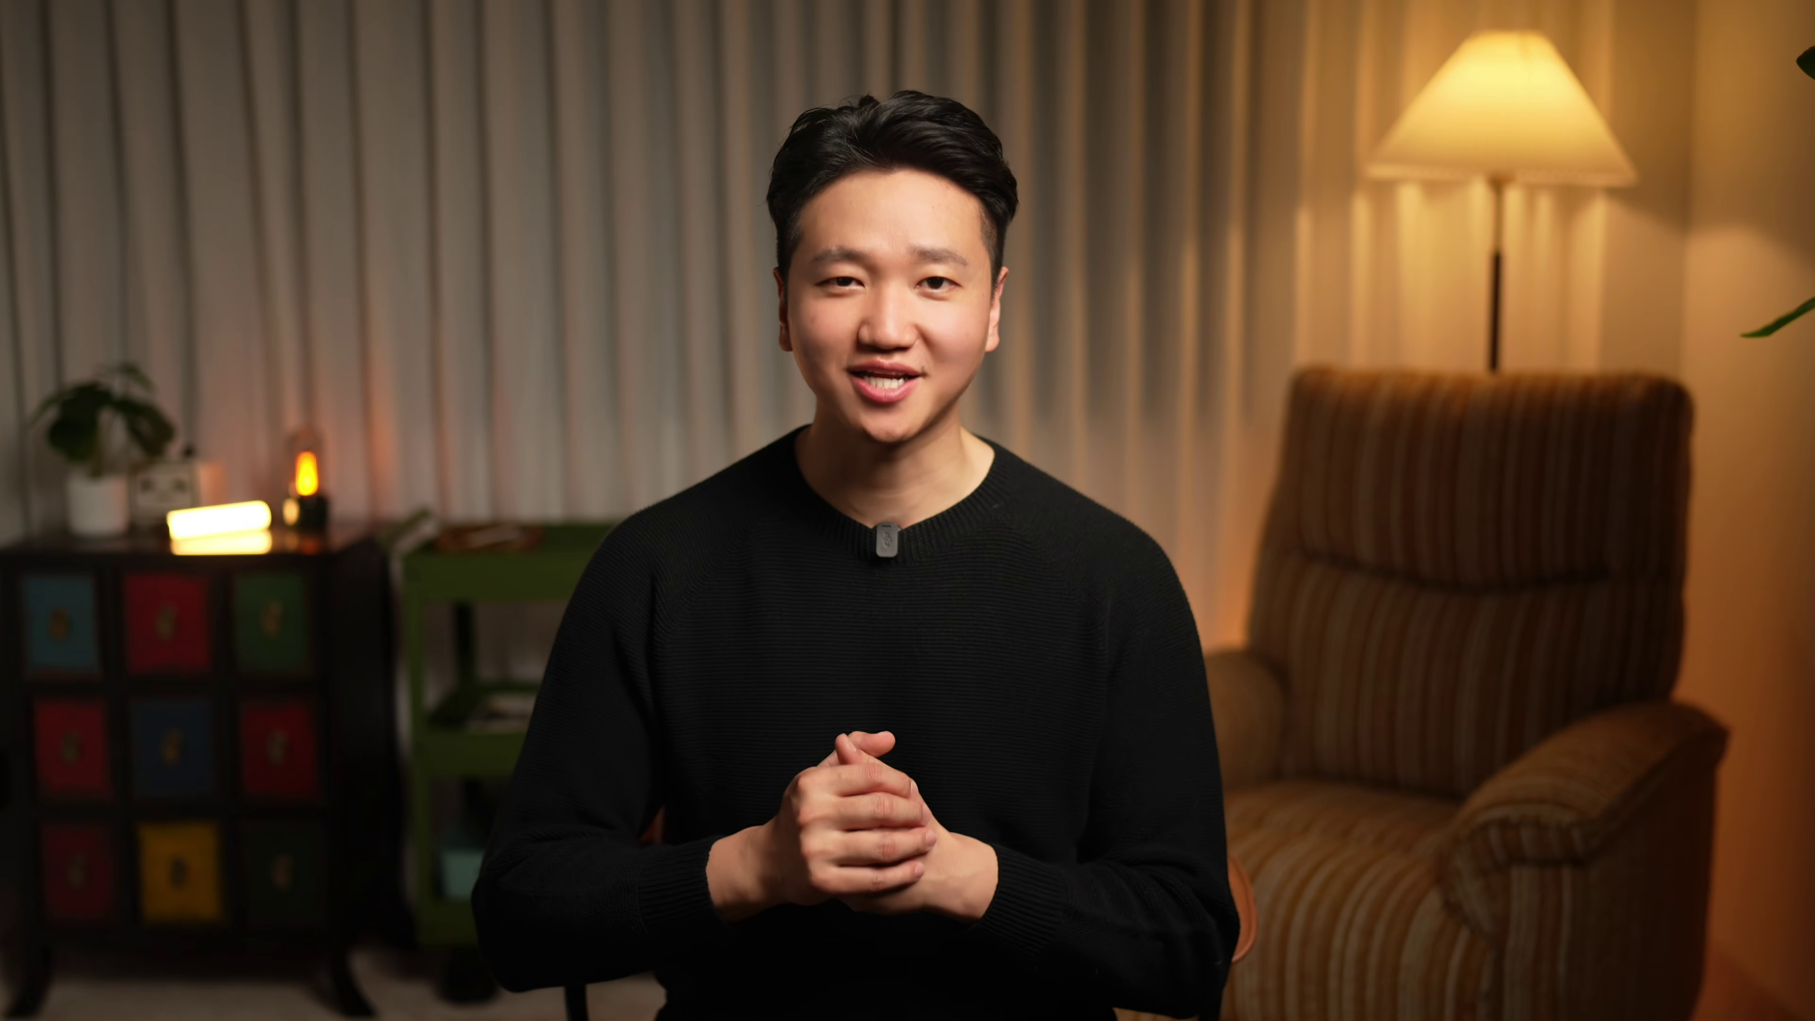